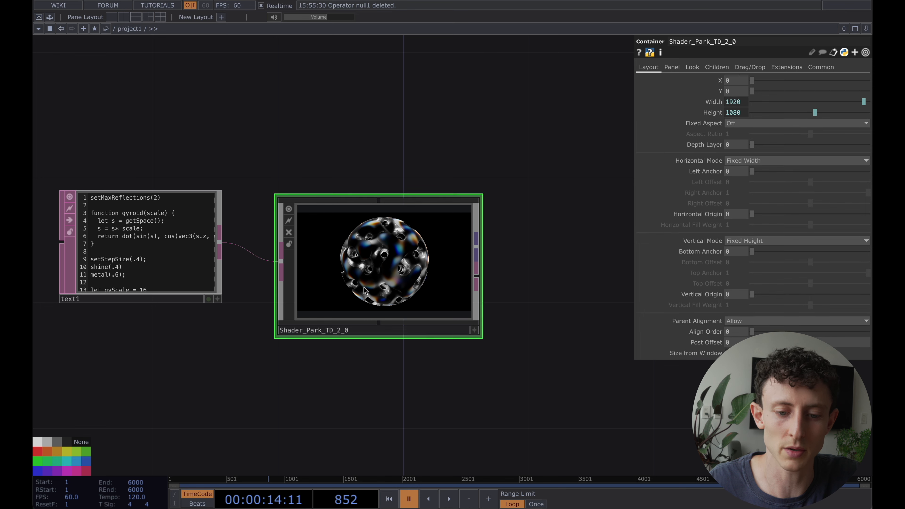
- Attach a Null TOP to the image output of the Shader_Park_TD_2_0 container and delete it again
{"action": "key", "text": "Tab"}
{"action": "left_click", "coordinate": [479, 245]}
{"action": "left_click", "coordinate": [479, 244]}
{"action": "left_click_drag", "start_coordinate": [478, 244], "coordinate": [609, 254]}
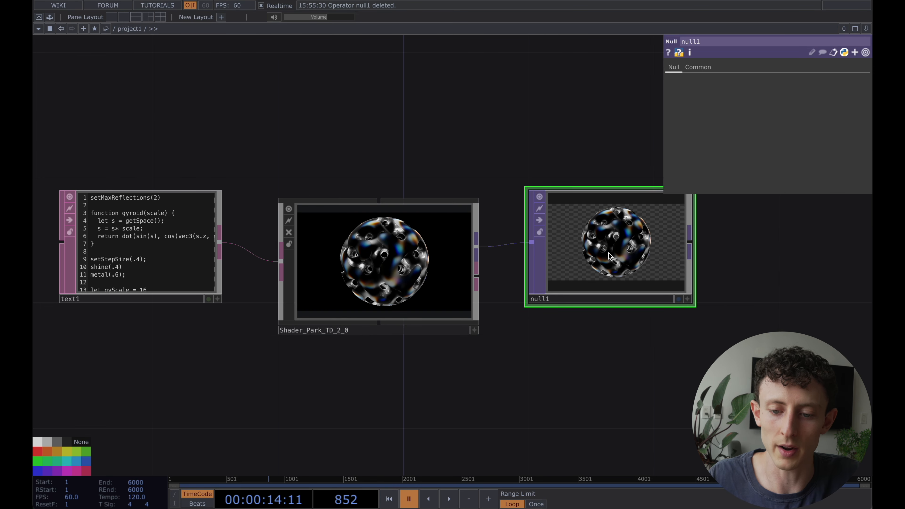
{"action": "scroll", "coordinate": [535, 372], "scroll_direction": "right", "scroll_amount": 5}
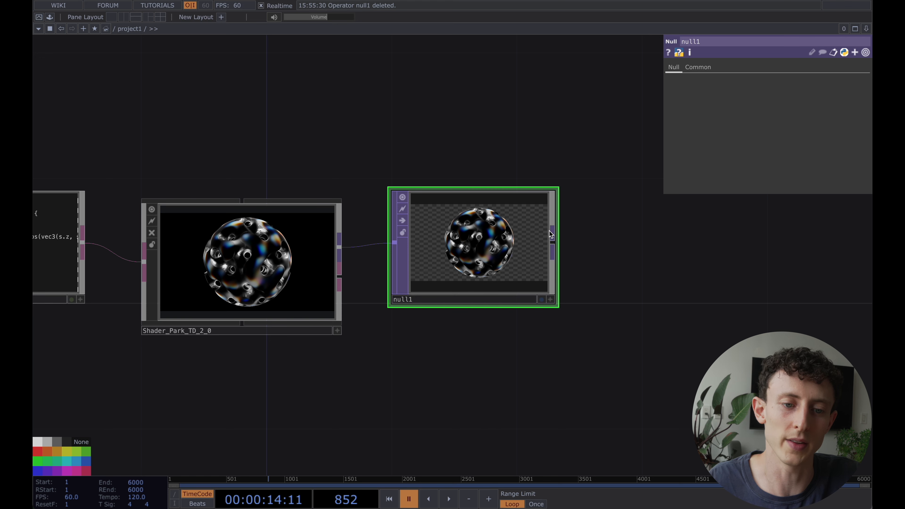
{"action": "key", "text": "Delete"}
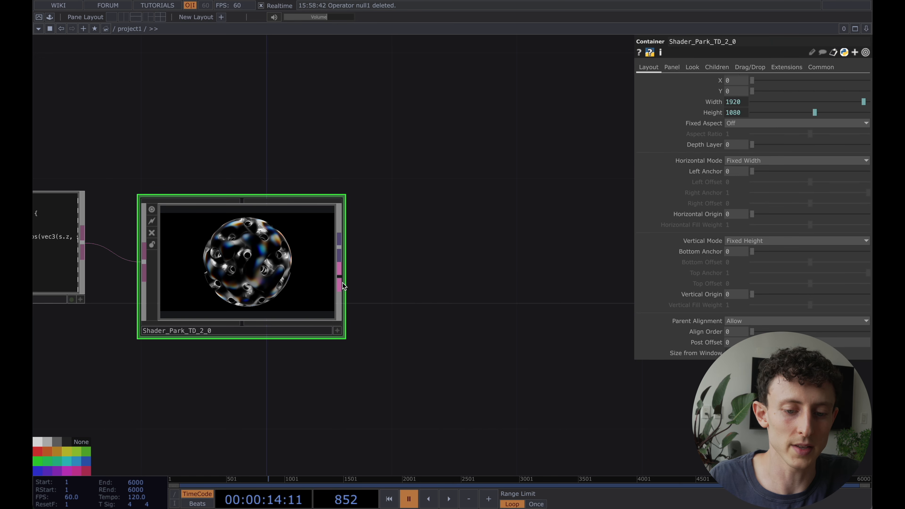
- Attach a Null DAT to the shader code output of the Shader_Park_TD_2_0 container and delete it again
{"action": "right_click", "coordinate": [341, 282]}
{"action": "type", "text": "nu"}
{"action": "key", "text": "Return"}
{"action": "left_click", "coordinate": [342, 283]}
{"action": "left_click_drag", "start_coordinate": [342, 285], "coordinate": [405, 285]}
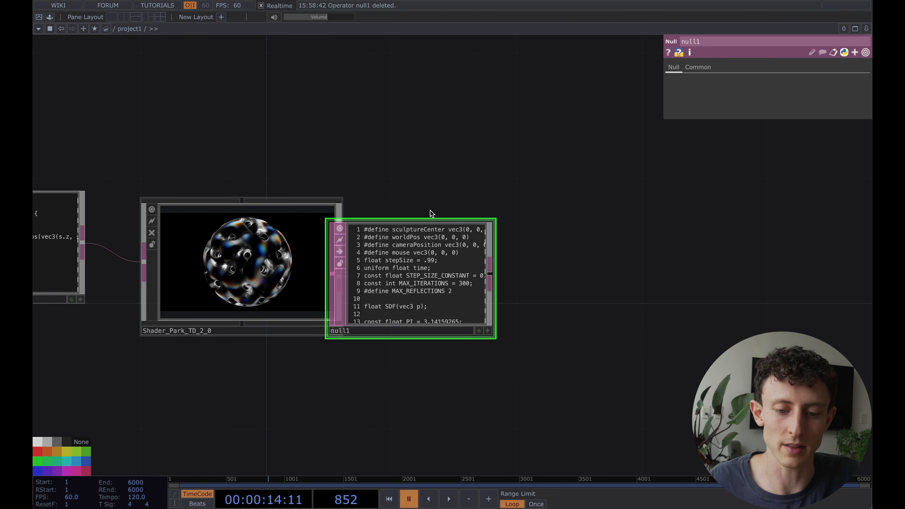
{"action": "left_click_drag", "start_coordinate": [397, 237], "coordinate": [428, 237]}
{"action": "key", "text": "Delete"}
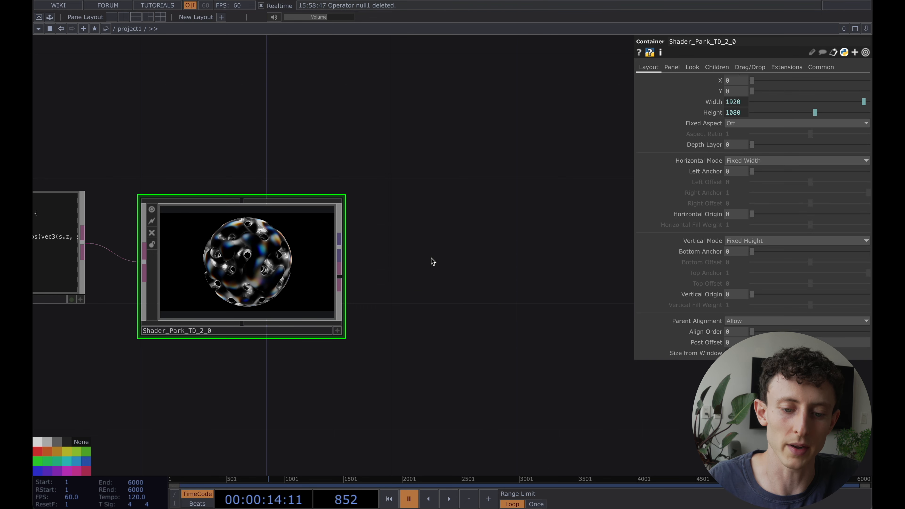
- Enter the Shader_Park_TD_2_0 container's network and examine the shader_park operator inside it
{"action": "left_click_drag", "start_coordinate": [295, 145], "coordinate": [396, 146]}
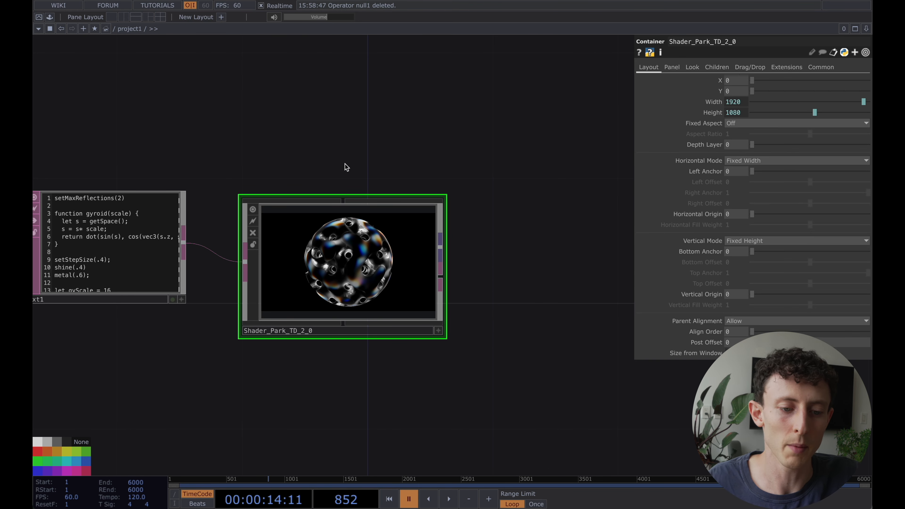
{"action": "left_click_drag", "start_coordinate": [345, 168], "coordinate": [377, 168]}
{"action": "left_click_drag", "start_coordinate": [379, 124], "coordinate": [406, 124]}
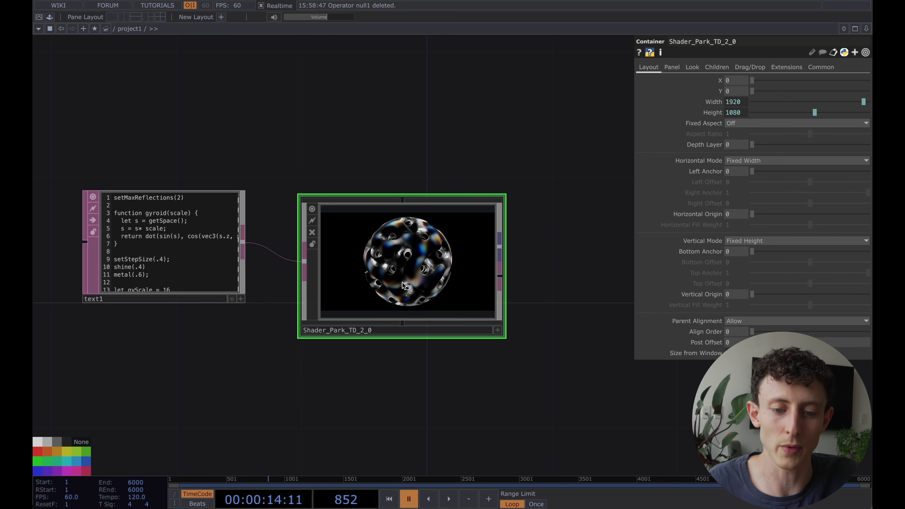
{"action": "double_click", "coordinate": [390, 283]}
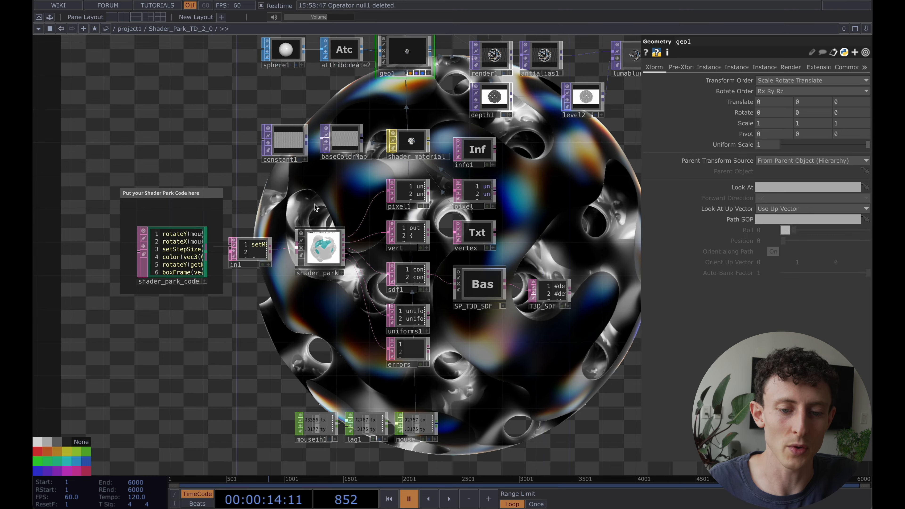
{"action": "left_click", "coordinate": [326, 275]}
{"action": "scroll", "coordinate": [327, 279], "scroll_direction": "up", "scroll_amount": 5}
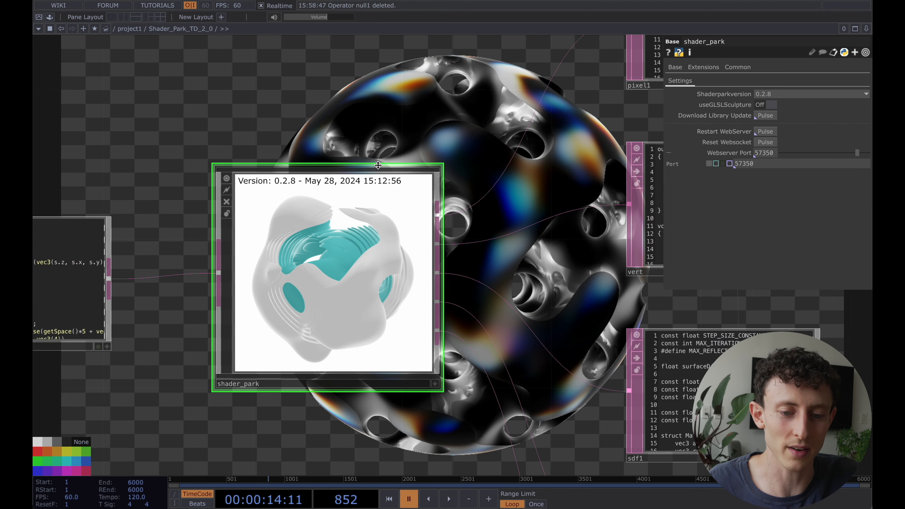
- Examine the Shader Park code arriving through the in1 operator
{"action": "scroll", "coordinate": [326, 211], "scroll_direction": "down", "scroll_amount": 5}
{"action": "left_click_drag", "start_coordinate": [251, 132], "coordinate": [378, 130]}
{"action": "left_click", "coordinate": [303, 260]}
{"action": "scroll", "coordinate": [302, 260], "scroll_direction": "up", "scroll_amount": 5}
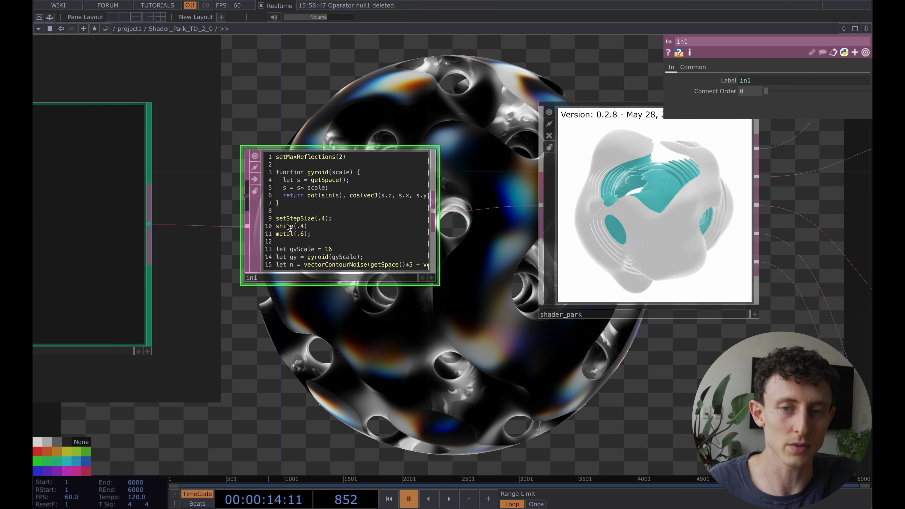
- Examine the pixel1, vert and sdf1 code outputs generated by the shader_park operator
{"action": "left_click_drag", "start_coordinate": [460, 357], "coordinate": [268, 357]}
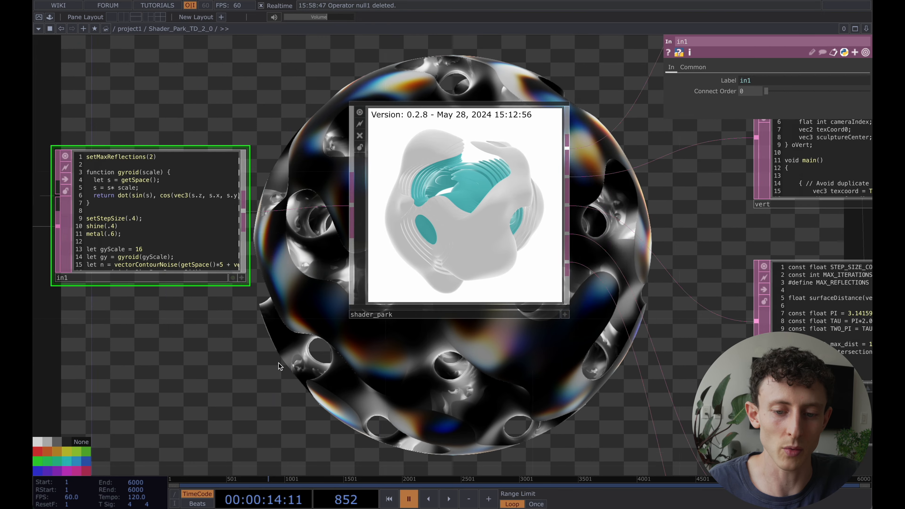
{"action": "scroll", "coordinate": [266, 357], "scroll_direction": "down", "scroll_amount": 4}
{"action": "left_click", "coordinate": [544, 162]}
{"action": "left_click", "coordinate": [550, 254]}
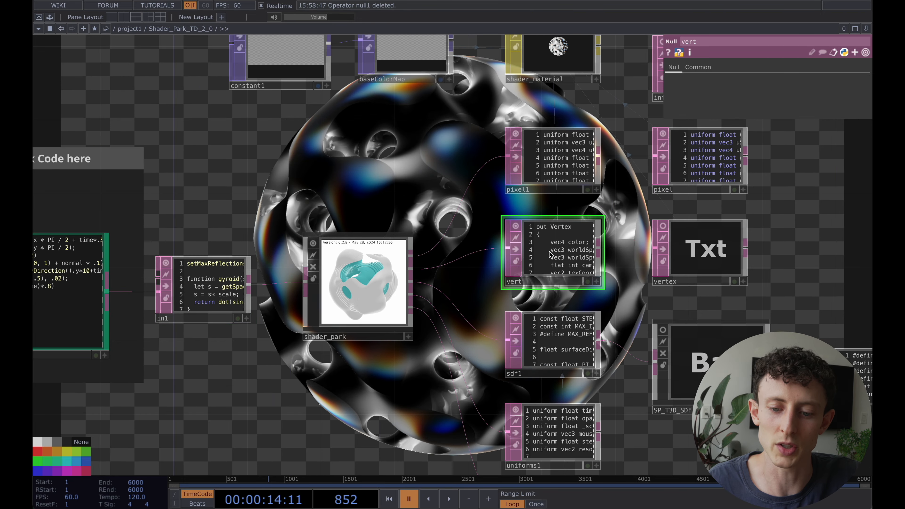
{"action": "left_click", "coordinate": [564, 345]}
- Examine the uniform vectors of the shader_material GLSL material and its link to the geometry
{"action": "left_click_drag", "start_coordinate": [429, 157], "coordinate": [347, 308]}
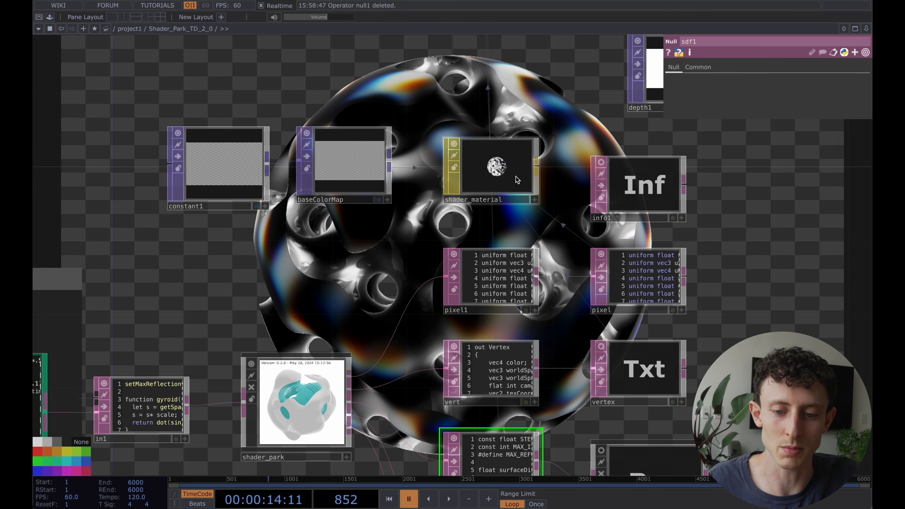
{"action": "left_click", "coordinate": [516, 176]}
{"action": "left_click_drag", "start_coordinate": [516, 98], "coordinate": [457, 216]}
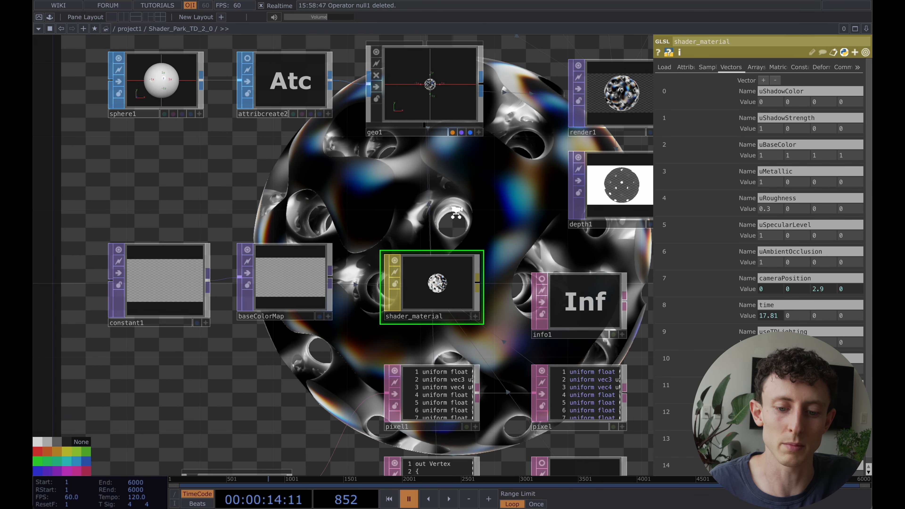
{"action": "scroll", "coordinate": [456, 214], "scroll_direction": "down", "scroll_amount": 3}
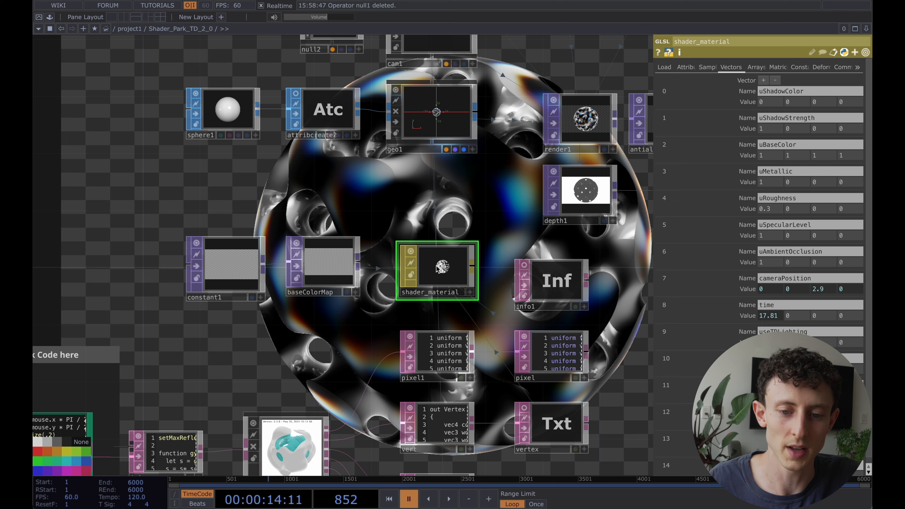
{"action": "left_click_drag", "start_coordinate": [463, 218], "coordinate": [435, 217]}
{"action": "left_click", "coordinate": [454, 150]}
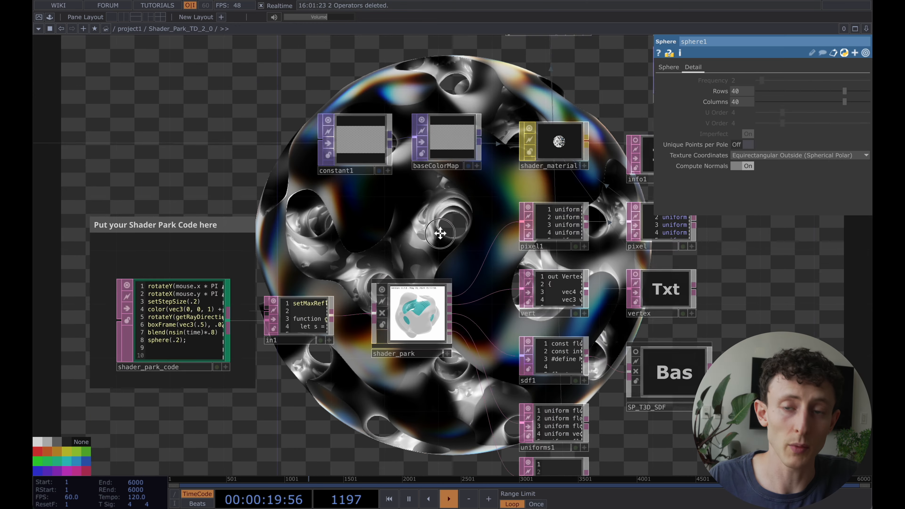
- Review the available library versions in the shader_park operator's Shaderparkversion setting
{"action": "left_click", "coordinate": [424, 285]}
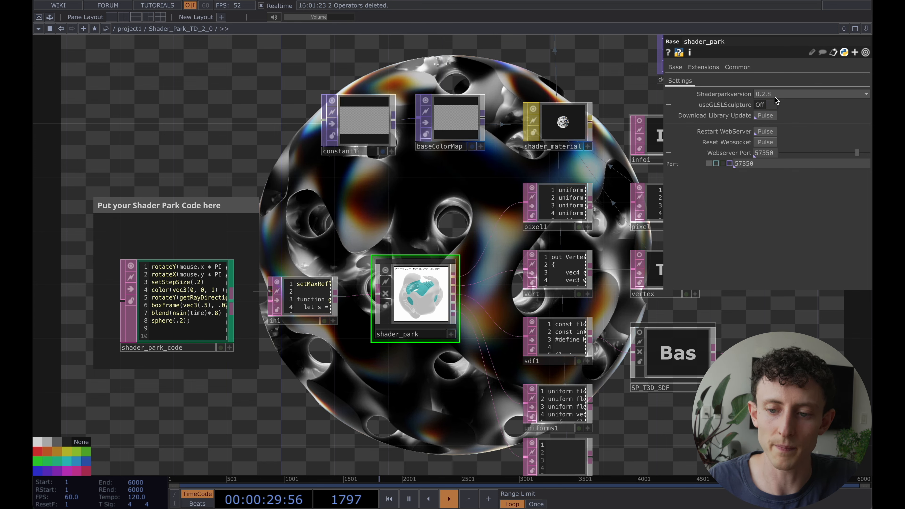
{"action": "left_click", "coordinate": [764, 98]}
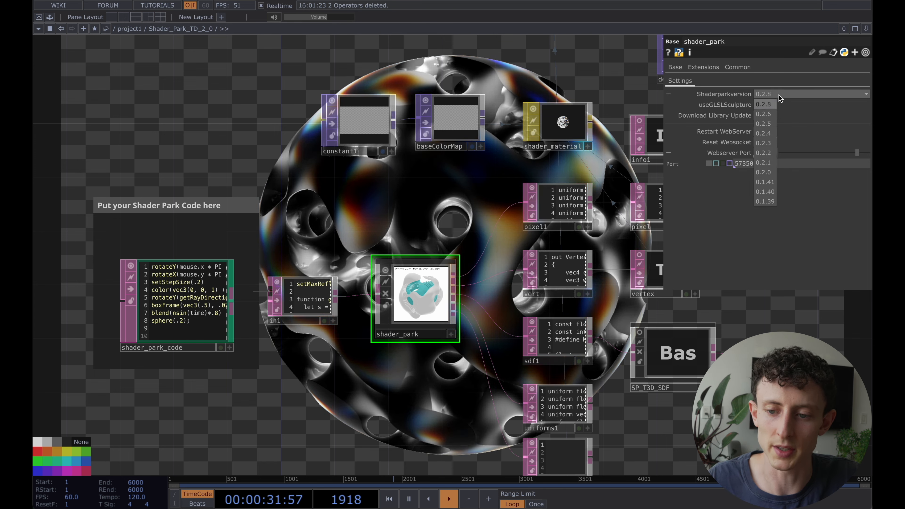
{"action": "left_click", "coordinate": [780, 96]}
{"action": "left_click", "coordinate": [780, 95]}
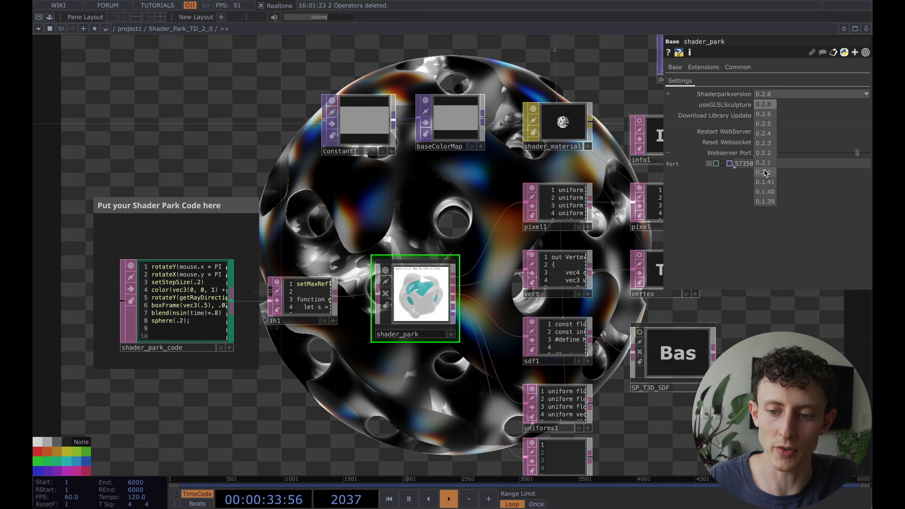
{"action": "left_click", "coordinate": [781, 94]}
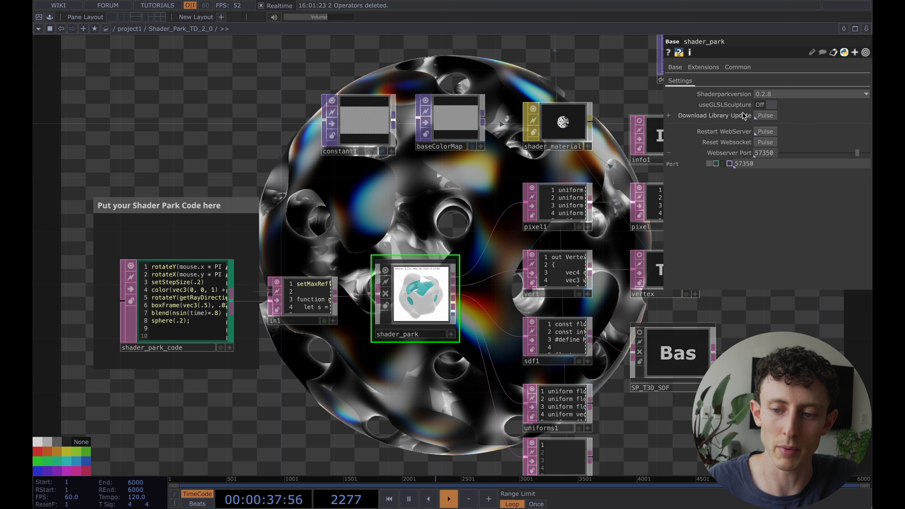
{"action": "left_click", "coordinate": [775, 94]}
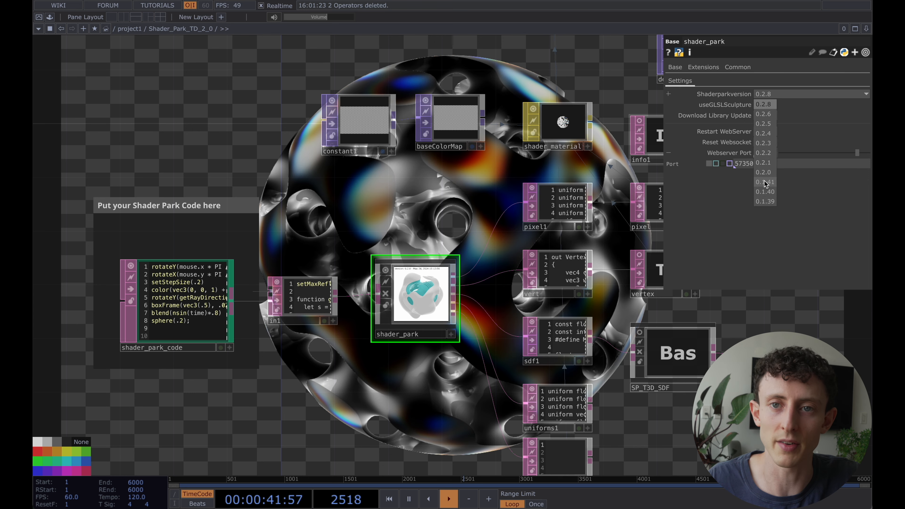
{"action": "left_click", "coordinate": [777, 94]}
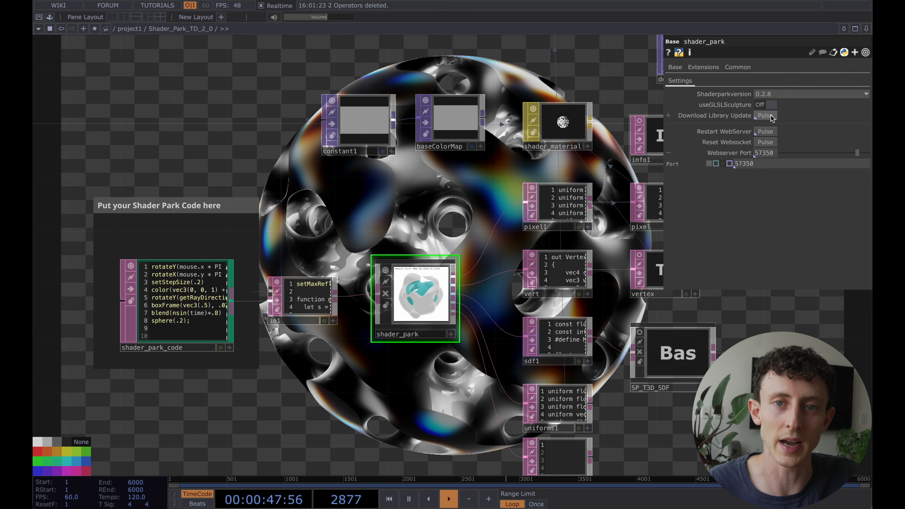
- Examine the geometry chain of sphere1, attribcreate2 and geo1
{"action": "scroll", "coordinate": [404, 198], "scroll_direction": "down", "scroll_amount": 3}
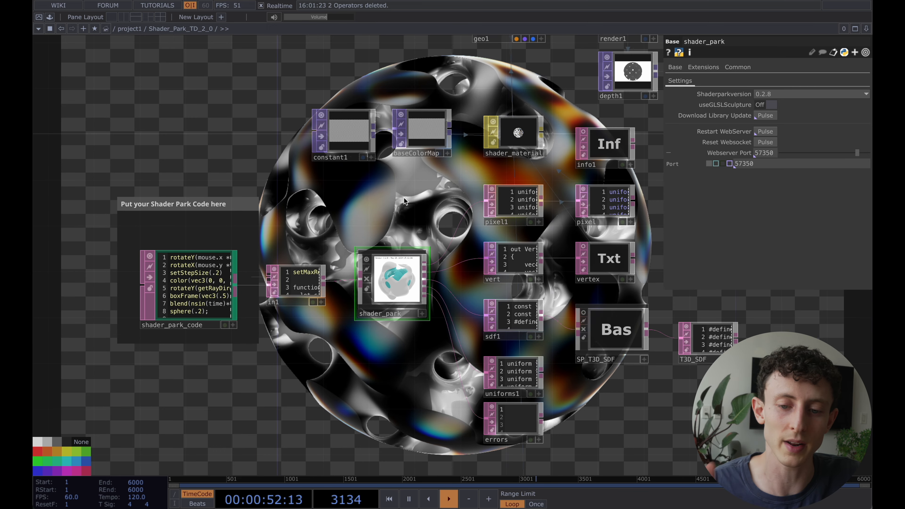
{"action": "scroll", "coordinate": [331, 220], "scroll_direction": "down", "scroll_amount": 1}
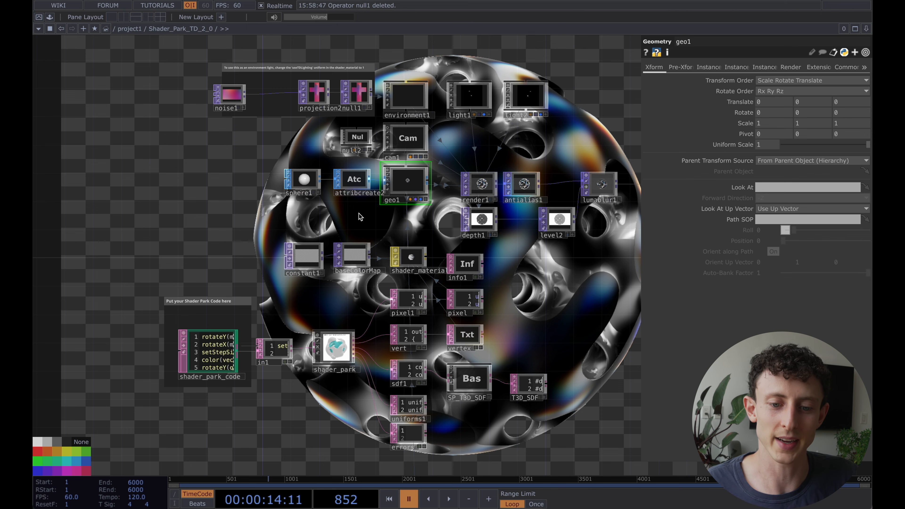
{"action": "scroll", "coordinate": [359, 213], "scroll_direction": "up", "scroll_amount": 5}
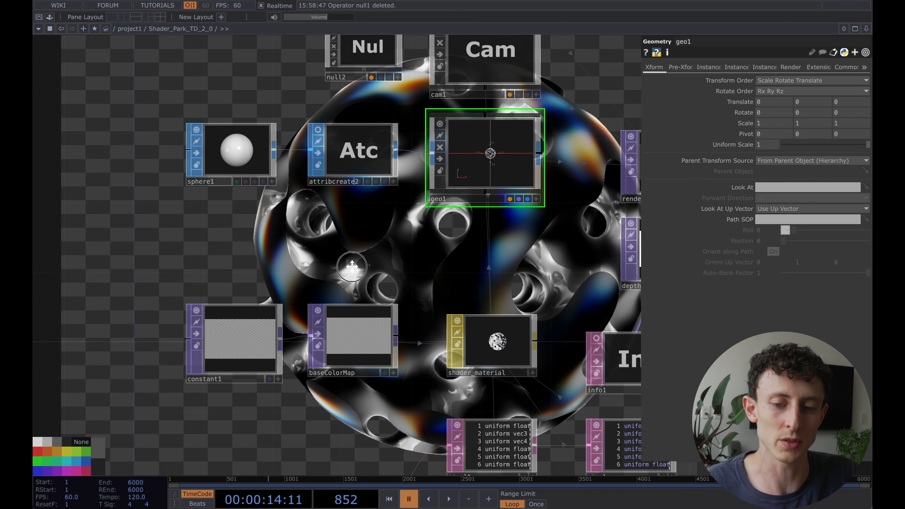
{"action": "left_click", "coordinate": [254, 194]}
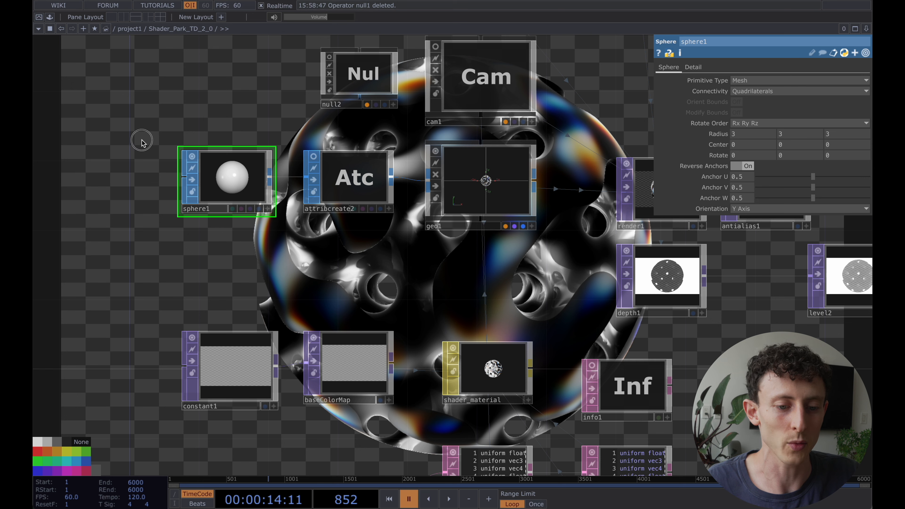
{"action": "right_click_drag", "start_coordinate": [353, 195], "coordinate": [352, 195]}
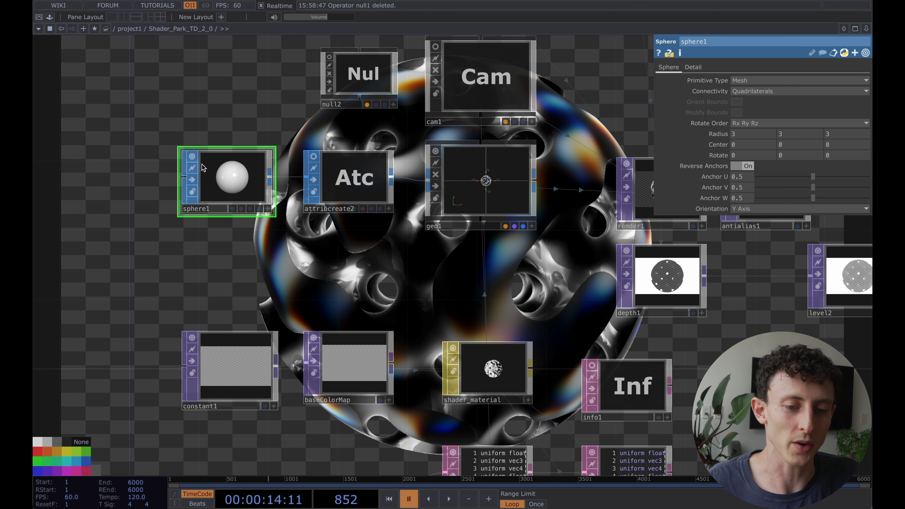
{"action": "left_click", "coordinate": [347, 189]}
{"action": "left_click", "coordinate": [479, 215]}
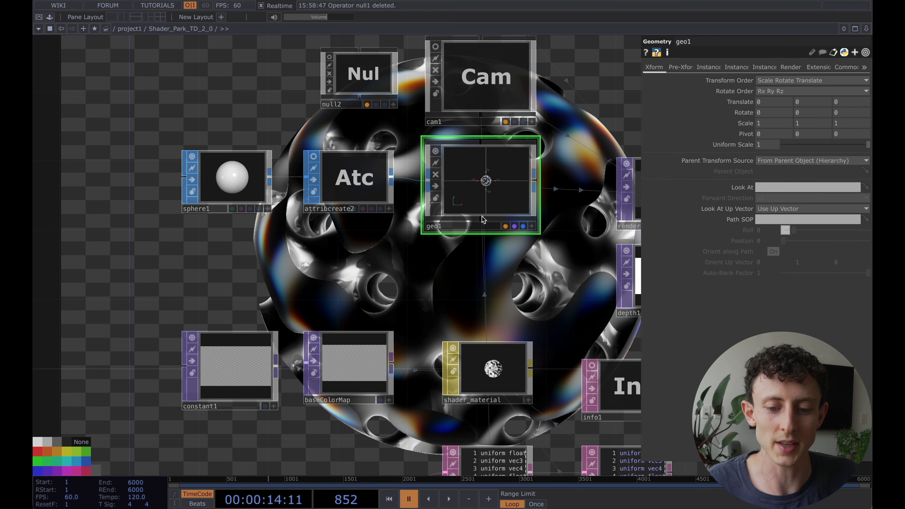
{"action": "left_click_drag", "start_coordinate": [448, 274], "coordinate": [418, 275]}
{"action": "key", "text": "Tab"}
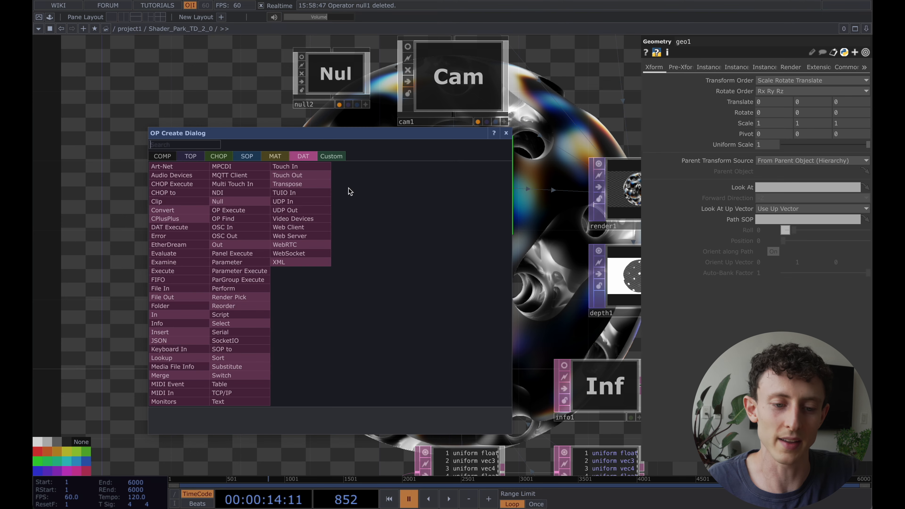
{"action": "left_click", "coordinate": [270, 157]}
{"action": "left_click", "coordinate": [175, 223]}
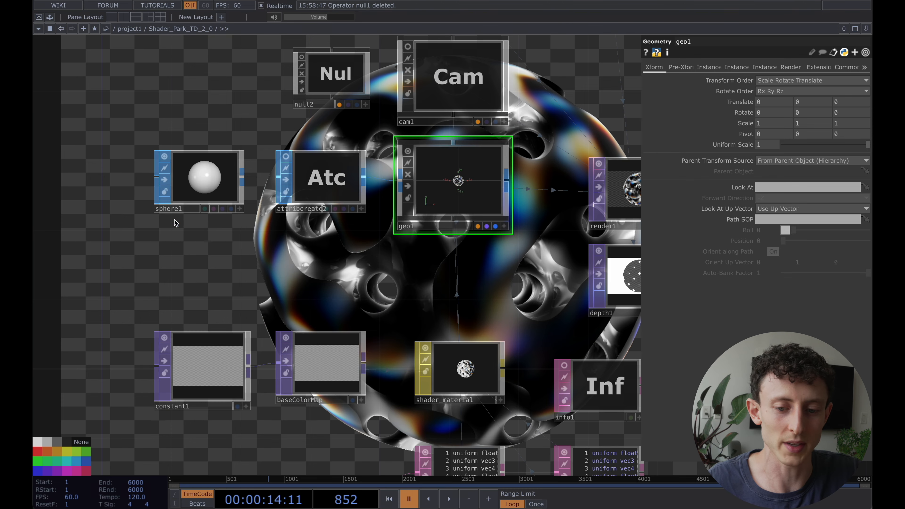
- Start timeline playback and reduce the radius of sphere1 to 0.9 on all three axes
{"action": "left_click_drag", "start_coordinate": [443, 297], "coordinate": [410, 302]}
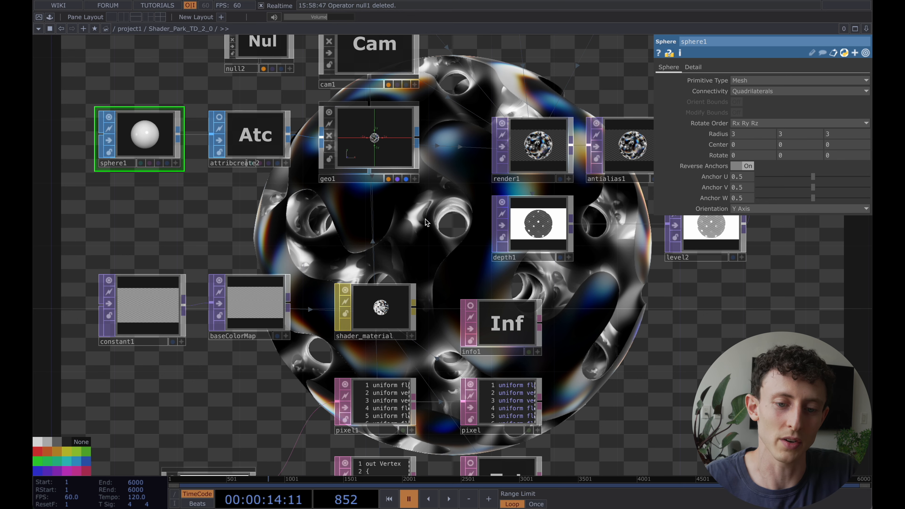
{"action": "left_click_drag", "start_coordinate": [236, 200], "coordinate": [303, 222]}
{"action": "left_click_drag", "start_coordinate": [303, 222], "coordinate": [312, 226]}
{"action": "left_click", "coordinate": [518, 222]}
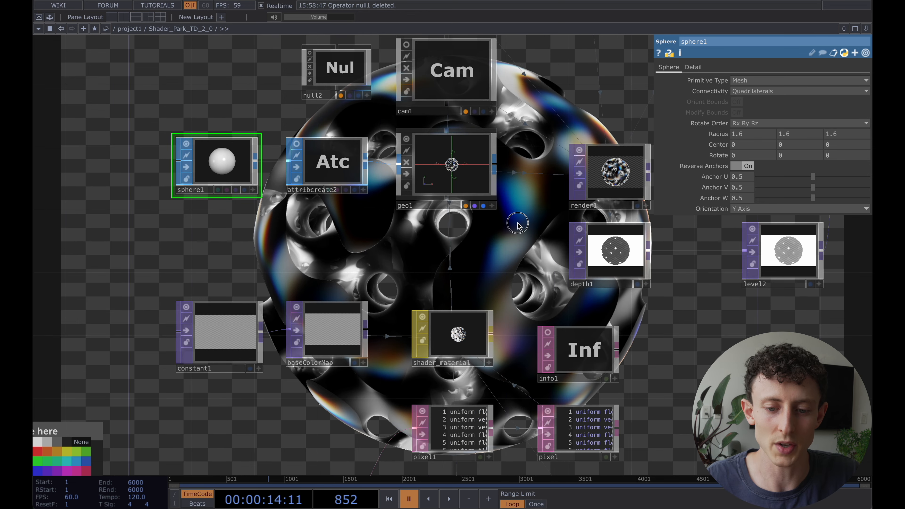
{"action": "key", "text": "space"}
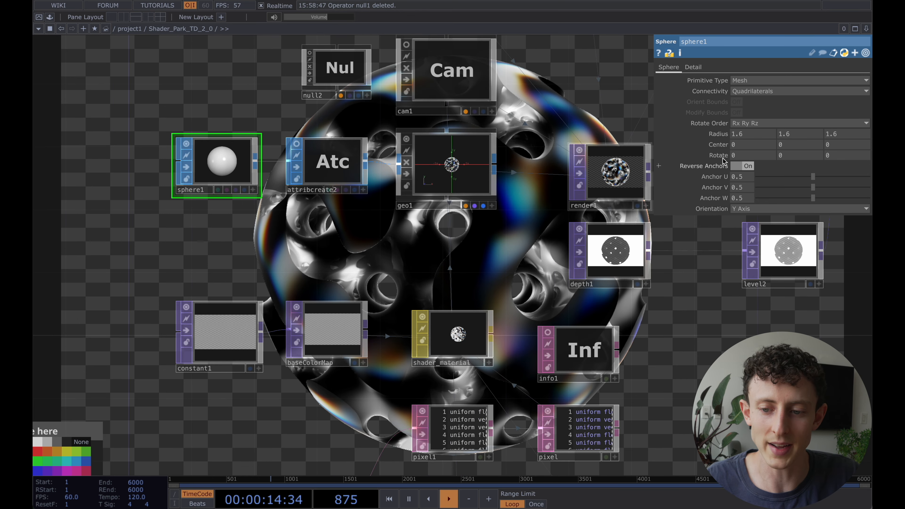
{"action": "left_click_drag", "start_coordinate": [726, 135], "coordinate": [555, 187]}
- Add a File In SOP that loads the teapot geometry from the Samples/Geo folder and feeds attribcreate2
{"action": "mouse_move", "coordinate": [305, 251]}
{"action": "left_mouse_down"}
{"action": "mouse_move", "coordinate": [404, 256]}
{"action": "mouse_move", "coordinate": [310, 258]}
{"action": "left_mouse_up"}
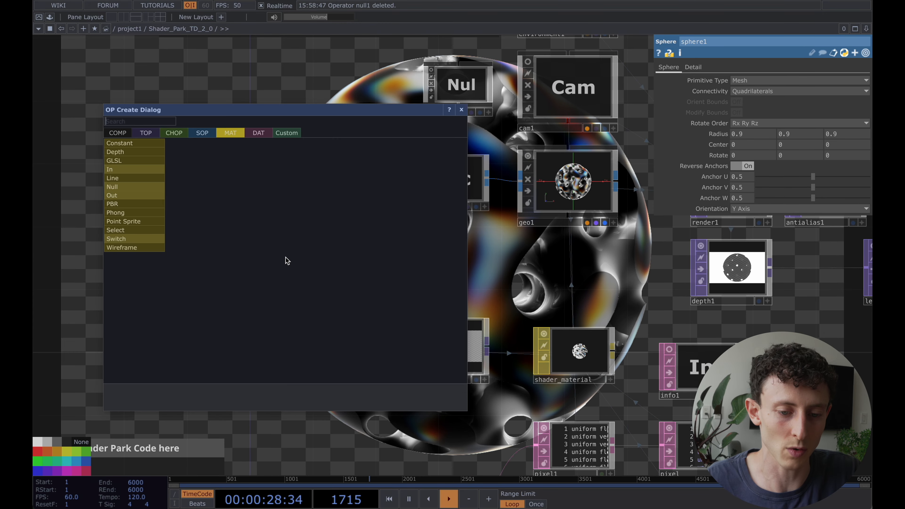
{"action": "key", "text": "Tab"}
{"action": "left_click", "coordinate": [204, 132]}
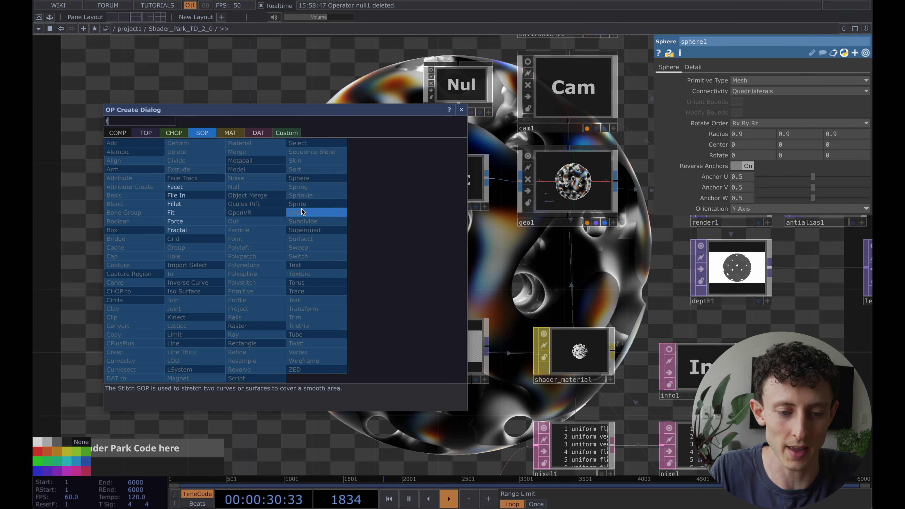
{"action": "left_click", "coordinate": [182, 199]}
{"action": "left_click", "coordinate": [343, 262]}
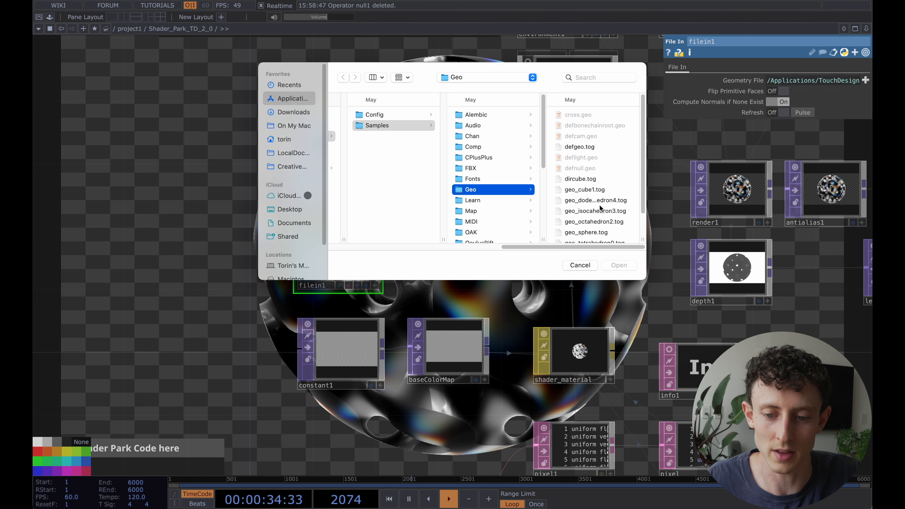
{"action": "scroll", "coordinate": [600, 208], "scroll_direction": "down", "scroll_amount": 5}
{"action": "double_click", "coordinate": [574, 235]}
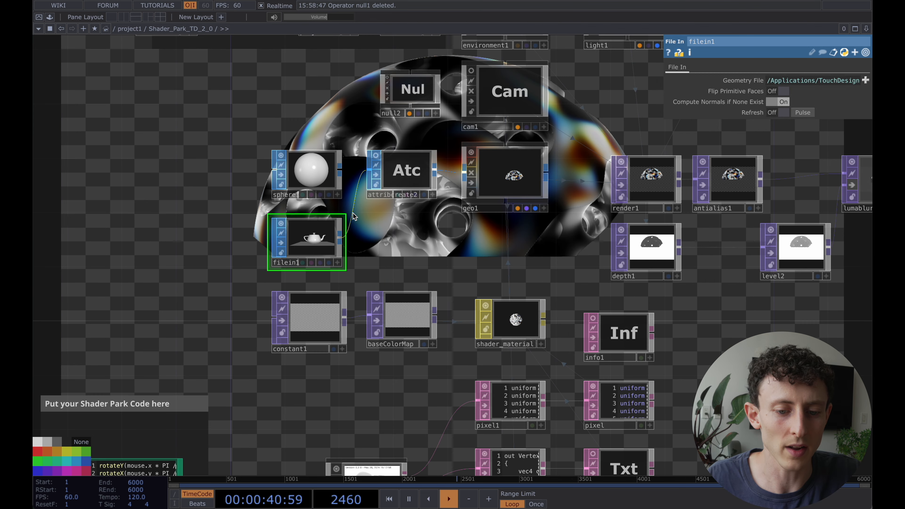
- Insert a Transform SOP between filein1 and attribcreate2 with a uniform scale of about 0.49
{"action": "right_click", "coordinate": [353, 214]}
{"action": "left_click", "coordinate": [368, 203]}
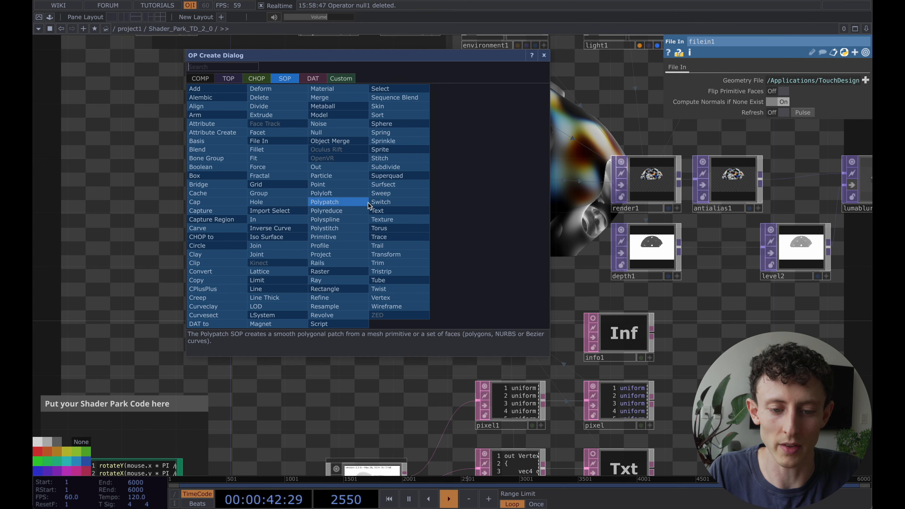
{"action": "left_click", "coordinate": [387, 254]}
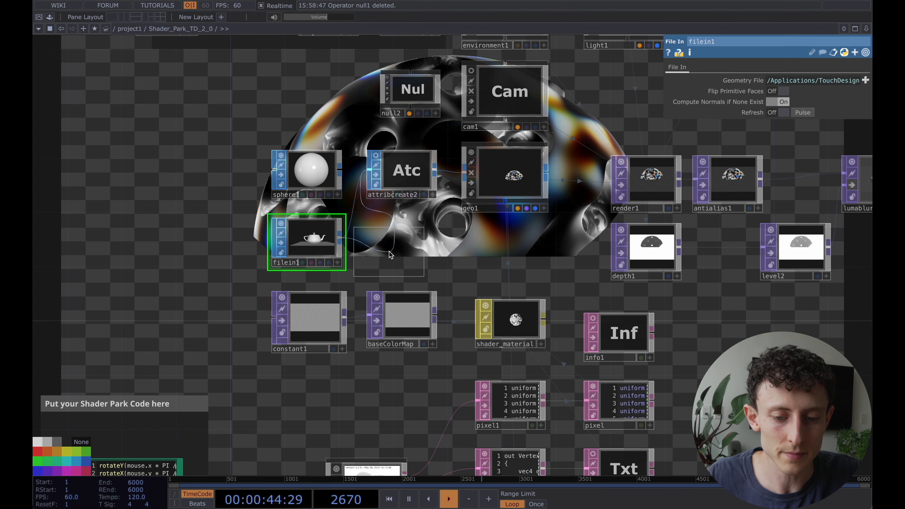
{"action": "left_click", "coordinate": [389, 250]}
{"action": "left_click_drag", "start_coordinate": [783, 154], "coordinate": [779, 156]}
- Lower the rendered teapot by setting the Y translation of geo1 to -0.2
{"action": "middle_click_drag", "start_coordinate": [535, 242], "coordinate": [419, 273]}
{"action": "left_click", "coordinate": [417, 207]}
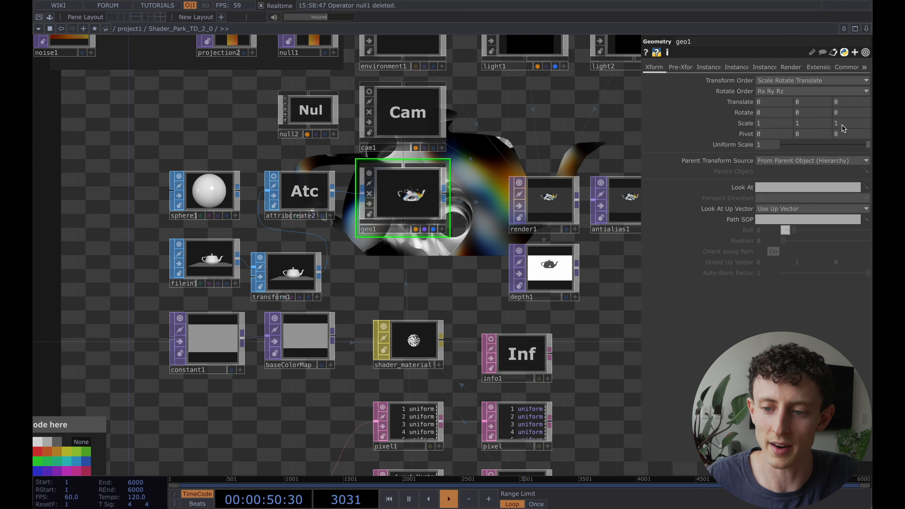
{"action": "left_click_drag", "start_coordinate": [511, 154], "coordinate": [204, 230]}
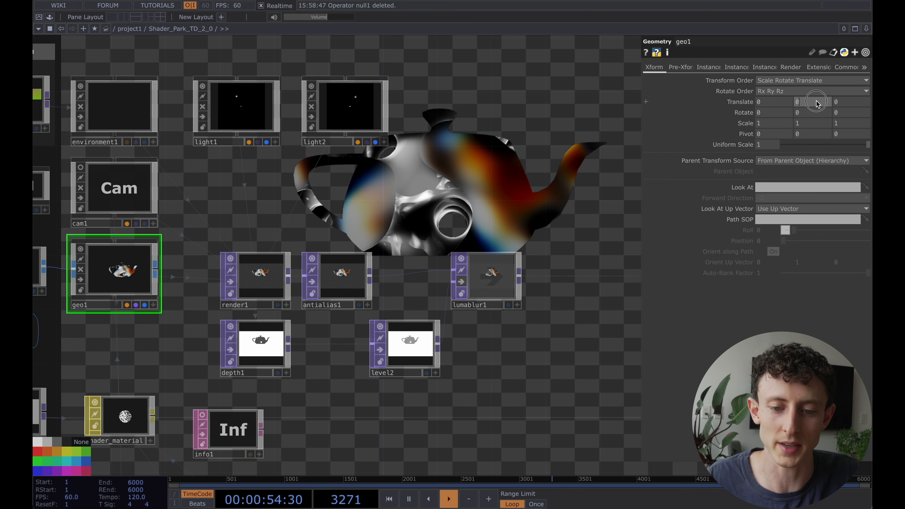
{"action": "middle_click_drag", "start_coordinate": [816, 104], "coordinate": [773, 132]}
{"action": "left_click_drag", "start_coordinate": [619, 133], "coordinate": [603, 202]}
{"action": "left_click_drag", "start_coordinate": [297, 289], "coordinate": [541, 216]}
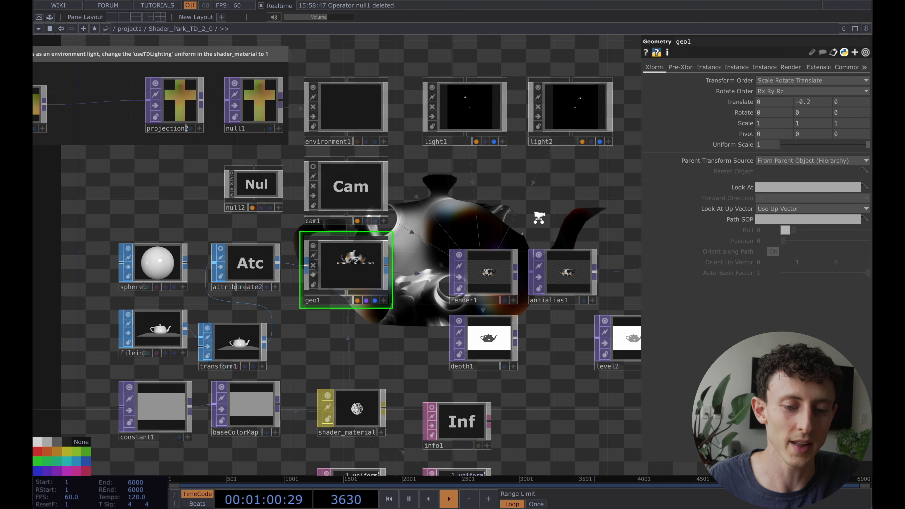
- Delete the filein1 and transform1 operators and select sphere1
{"action": "scroll", "coordinate": [541, 216], "scroll_direction": "down", "scroll_amount": 2}
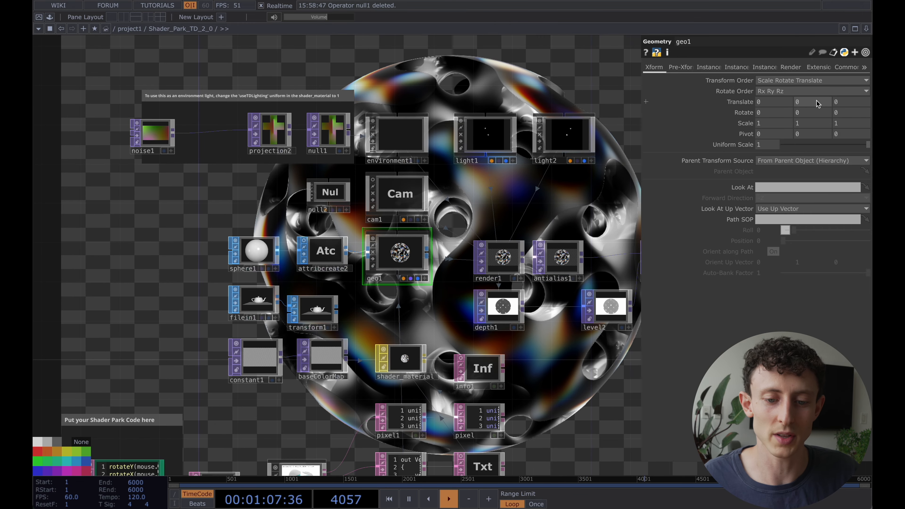
{"action": "left_click", "coordinate": [314, 324]}
{"action": "left_click", "coordinate": [254, 303], "text": "shift"}
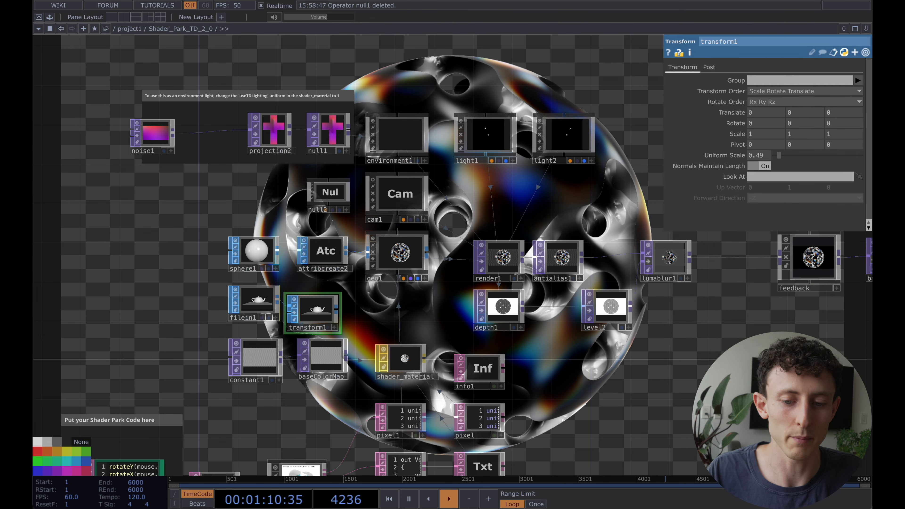
{"action": "key", "text": "Delete"}
{"action": "left_click_drag", "start_coordinate": [534, 208], "coordinate": [522, 208]}
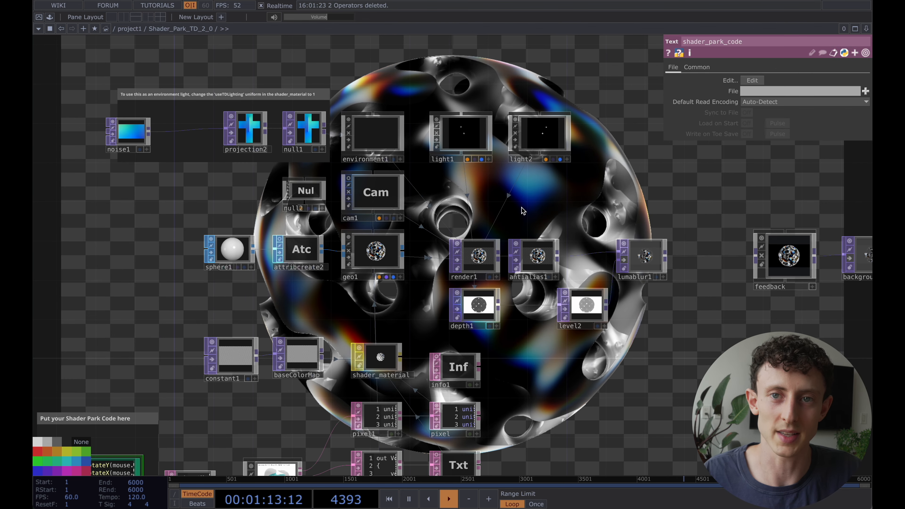
{"action": "left_click", "coordinate": [236, 255]}
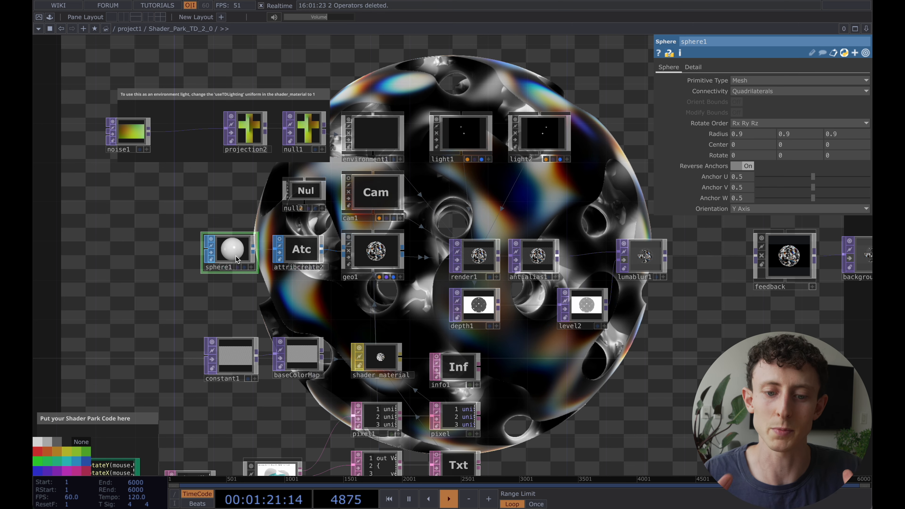
- Switch to the browser, open shaderpark.com in a new tab and start a new sketch
{"action": "left_click", "coordinate": [192, 494]}
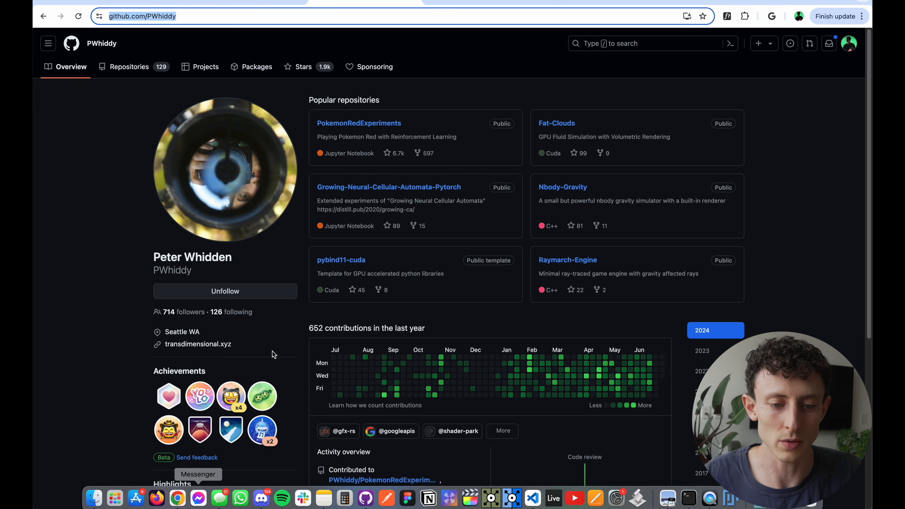
{"action": "key", "text": "super+t"}
{"action": "type", "text": "sha"}
{"action": "key", "text": "Return"}
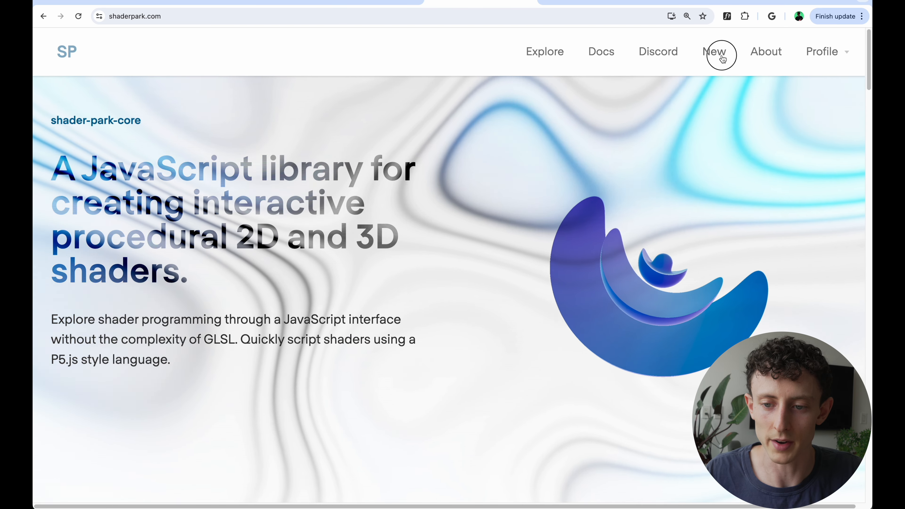
{"action": "left_click", "coordinate": [722, 58]}
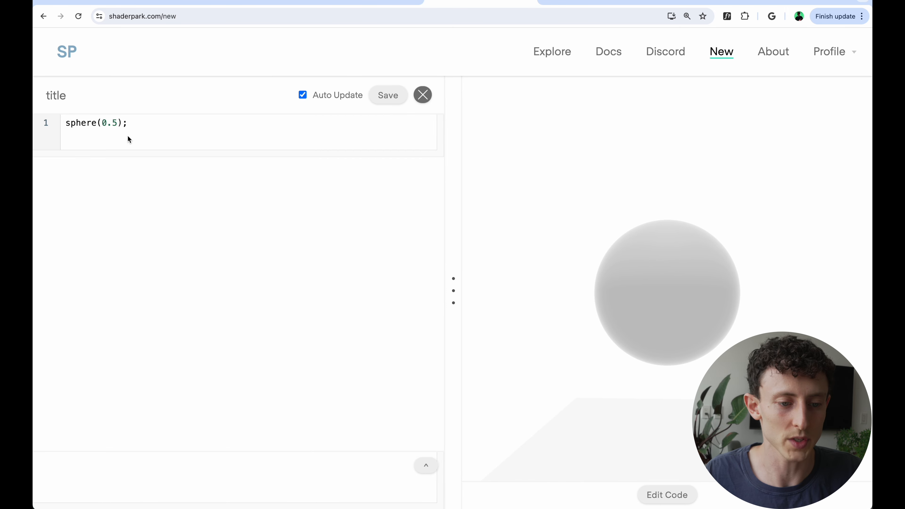
- Try sphere radii of 0.8, 0.9, 1 and 2 in the sketch code
{"action": "scroll", "coordinate": [647, 274], "scroll_direction": "down", "scroll_amount": 5}
{"action": "scroll", "coordinate": [647, 274], "scroll_direction": "up", "scroll_amount": 2}
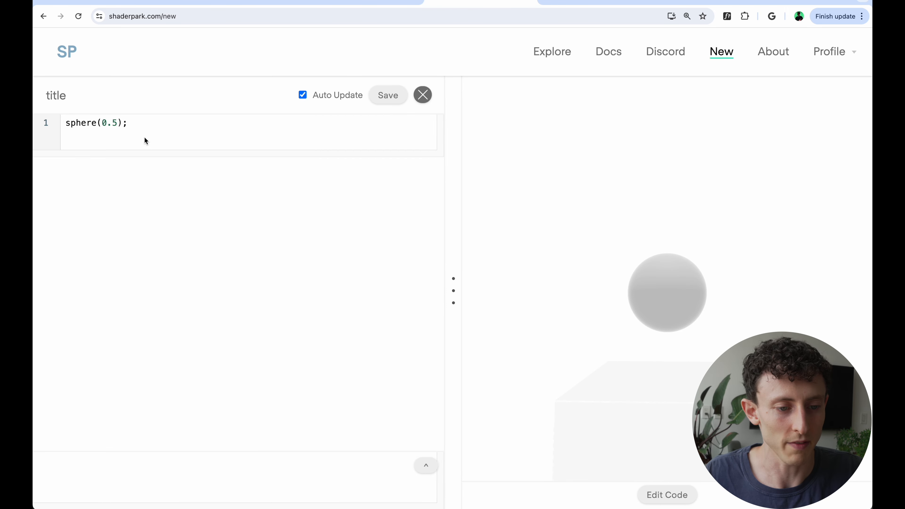
{"action": "type", "text": "8"}
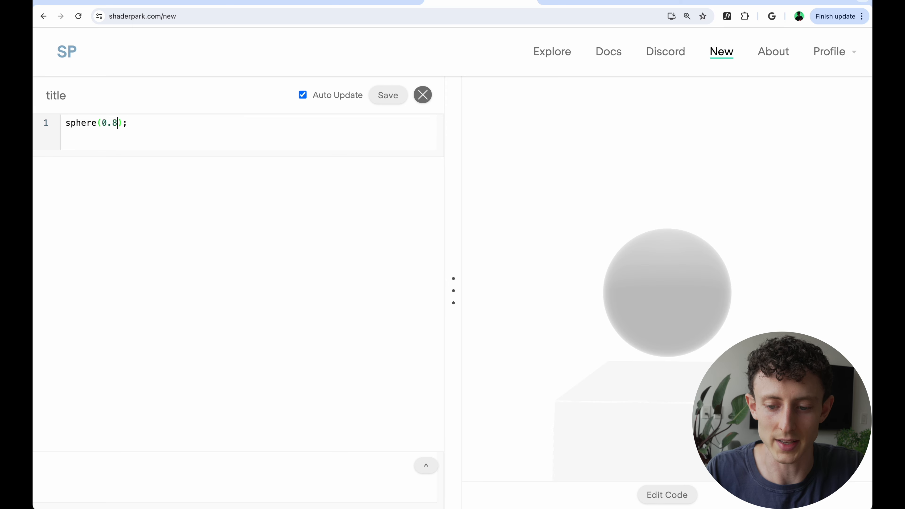
{"action": "key", "text": "BackSpace"}
{"action": "type", "text": "9"}
{"action": "key", "text": "BackSpace"}
{"action": "key", "text": "BackSpace"}
{"action": "key", "text": "BackSpace"}
{"action": "type", "text": "1"}
{"action": "key", "text": "BackSpace"}
{"action": "type", "text": "2"}
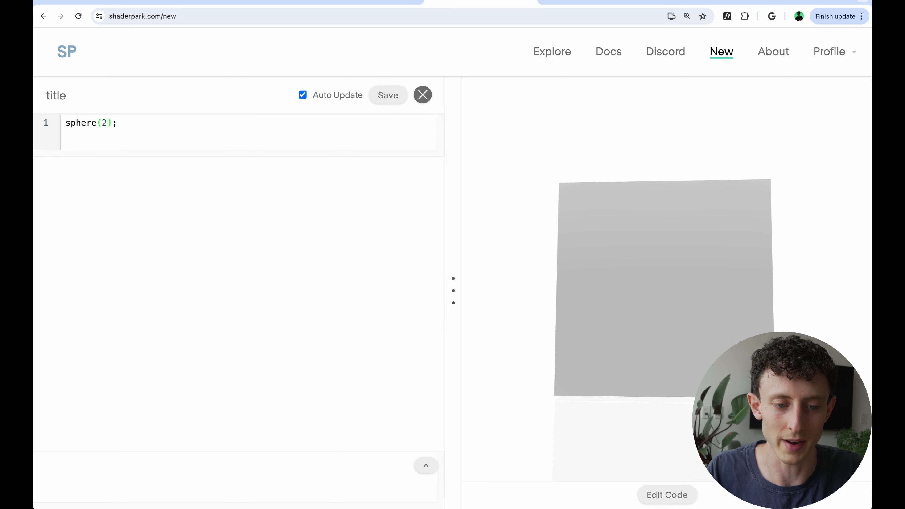
- Try radii of 1.2 and 1.4 for the sketch's sphere, view it from another angle, and set the radius to 1.6
{"action": "key", "text": "BackSpace"}
{"action": "type", "text": "1.2"}
{"action": "key", "text": "BackSpace"}
{"action": "type", "text": "4"}
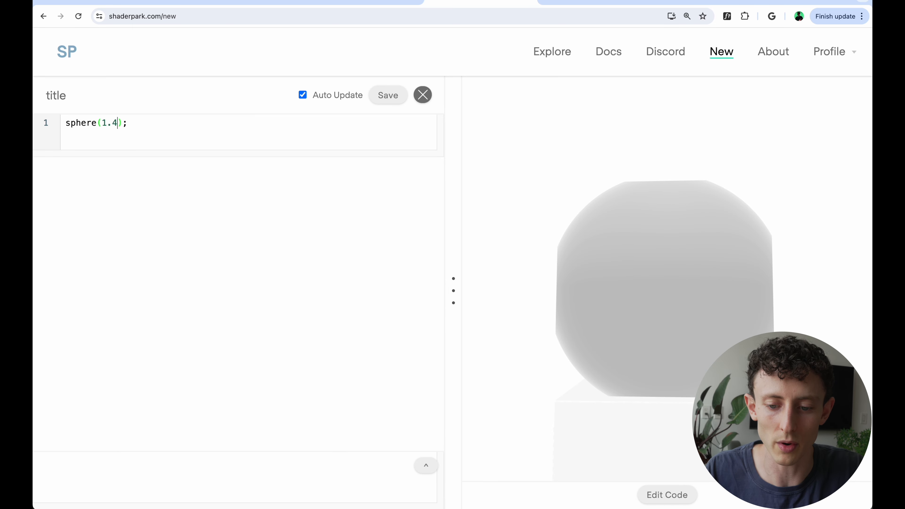
{"action": "left_click_drag", "start_coordinate": [670, 229], "coordinate": [570, 271]}
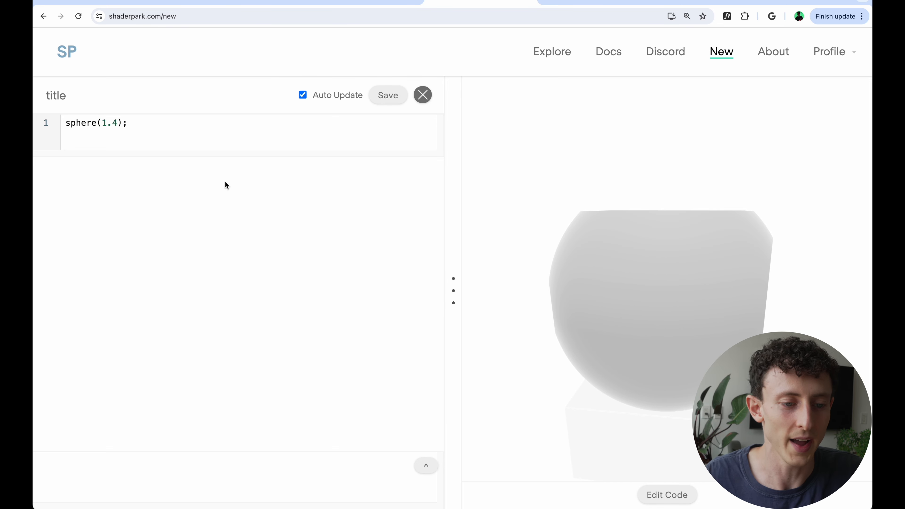
{"action": "type", "text": "6"}
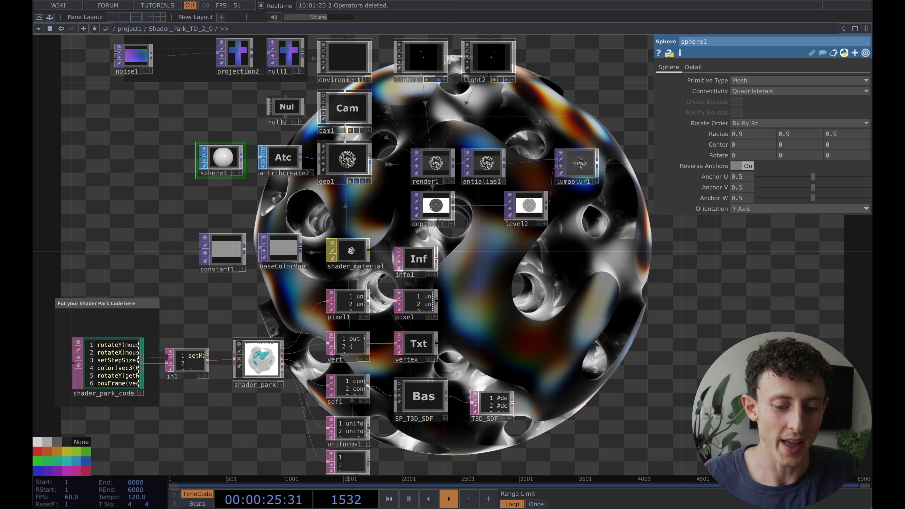
- Reopen the sketch's code editor and examine how the preview's bounding geometry clips the sphere
{"action": "mouse_move", "coordinate": [229, 499]}
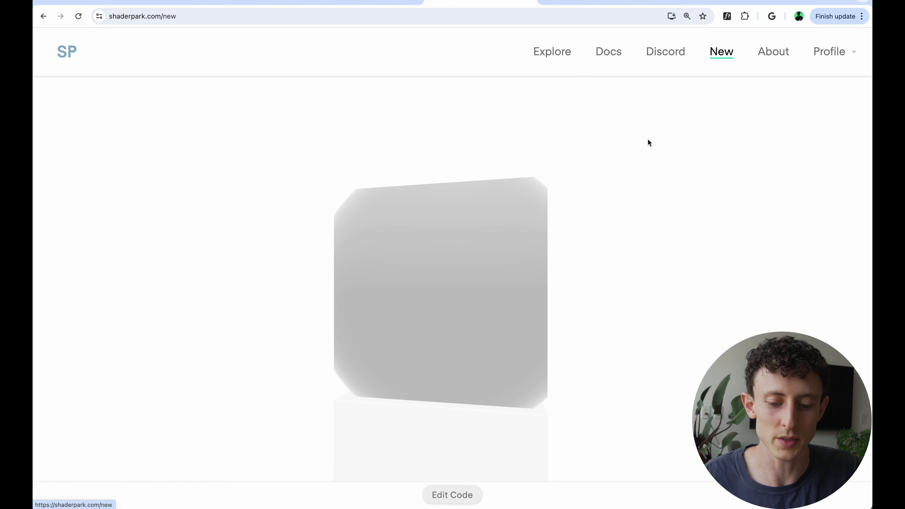
{"action": "left_click", "coordinate": [449, 492]}
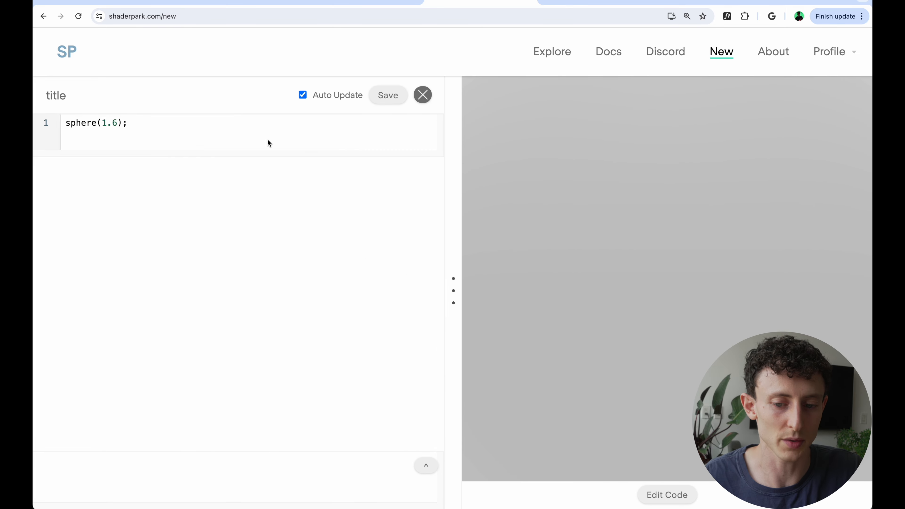
{"action": "scroll", "coordinate": [645, 237], "scroll_direction": "down", "scroll_amount": 10}
{"action": "left_click_drag", "start_coordinate": [653, 240], "coordinate": [653, 252]}
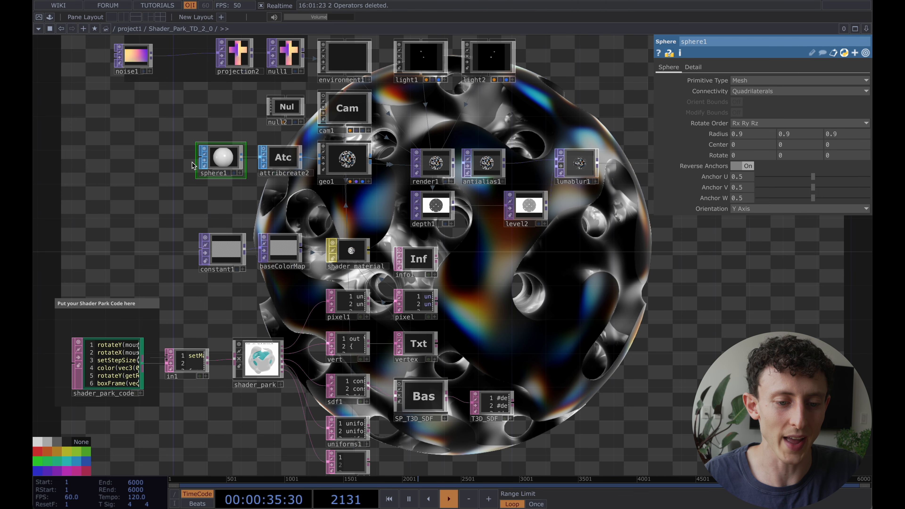
- Switch back to TouchDesigner and reduce the mesh detail of sphere1 to 6 rows and 5 columns
{"action": "scroll", "coordinate": [166, 119], "scroll_direction": "up", "scroll_amount": 5}
{"action": "left_click_drag", "start_coordinate": [165, 117], "coordinate": [187, 187]}
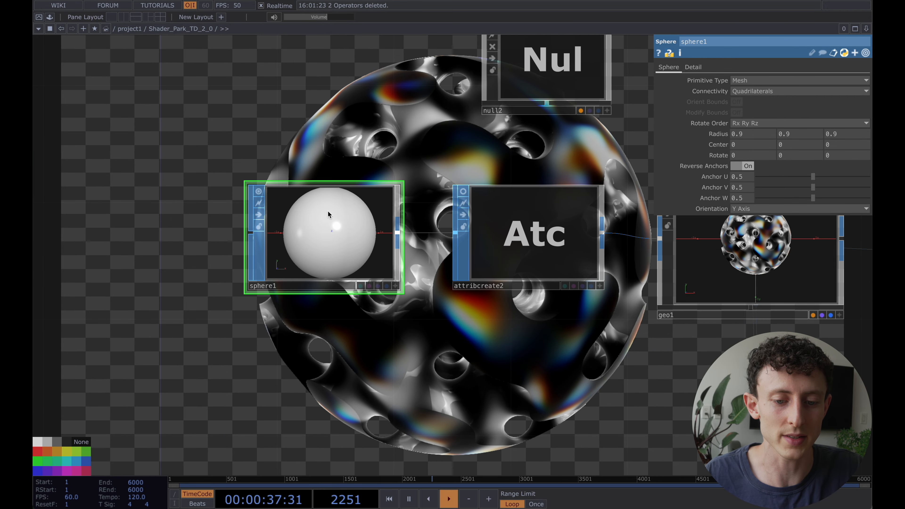
{"action": "left_click_drag", "start_coordinate": [316, 108], "coordinate": [344, 113]}
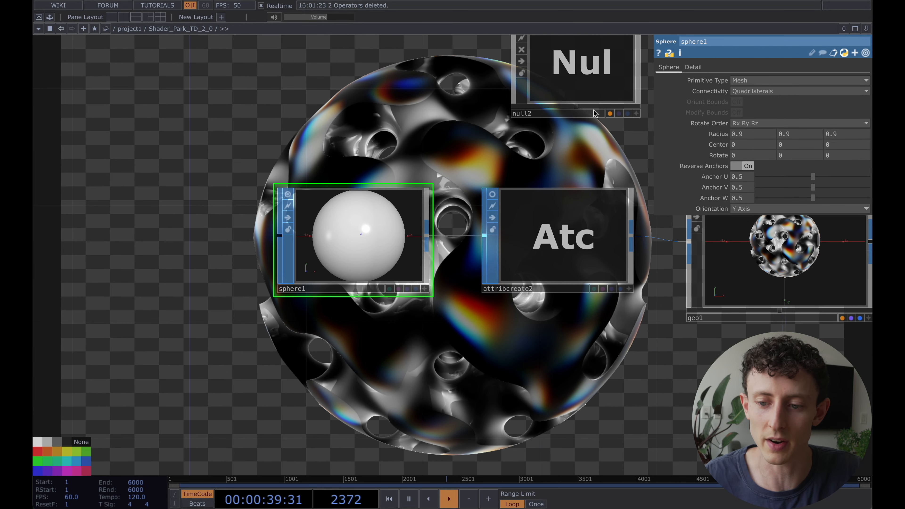
{"action": "left_click", "coordinate": [693, 67]}
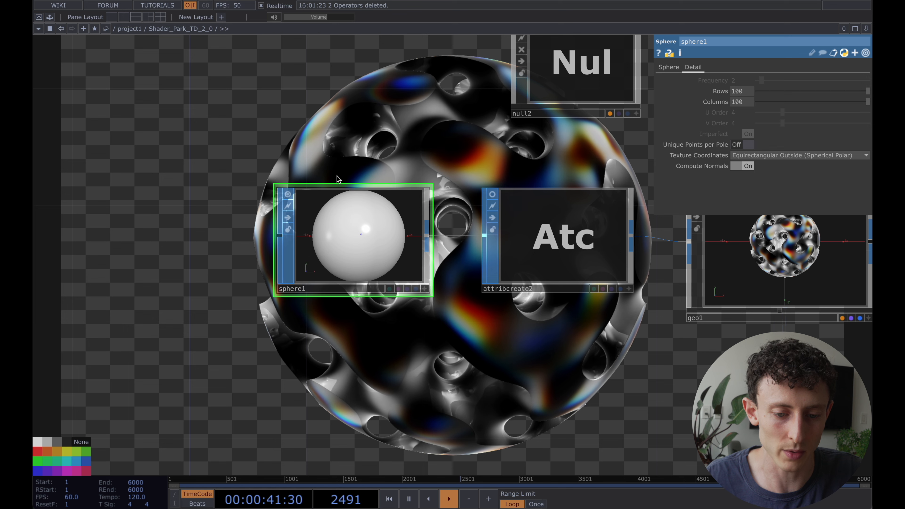
{"action": "left_click_drag", "start_coordinate": [867, 92], "coordinate": [764, 105]}
- Activate the viewer of sphere1 and examine its low-resolution mesh from another angle
{"action": "scroll", "coordinate": [279, 248], "scroll_direction": "up", "scroll_amount": 5}
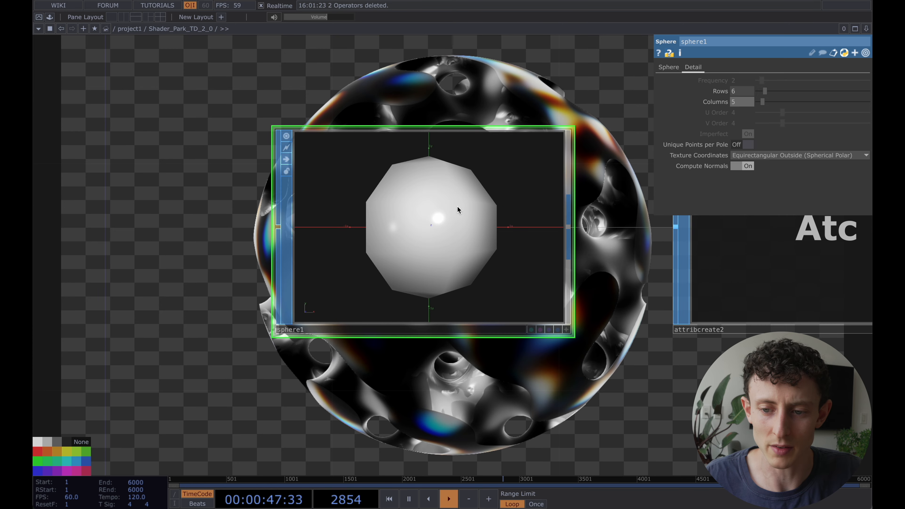
{"action": "left_click", "coordinate": [566, 329]}
{"action": "left_click_drag", "start_coordinate": [445, 193], "coordinate": [509, 219]}
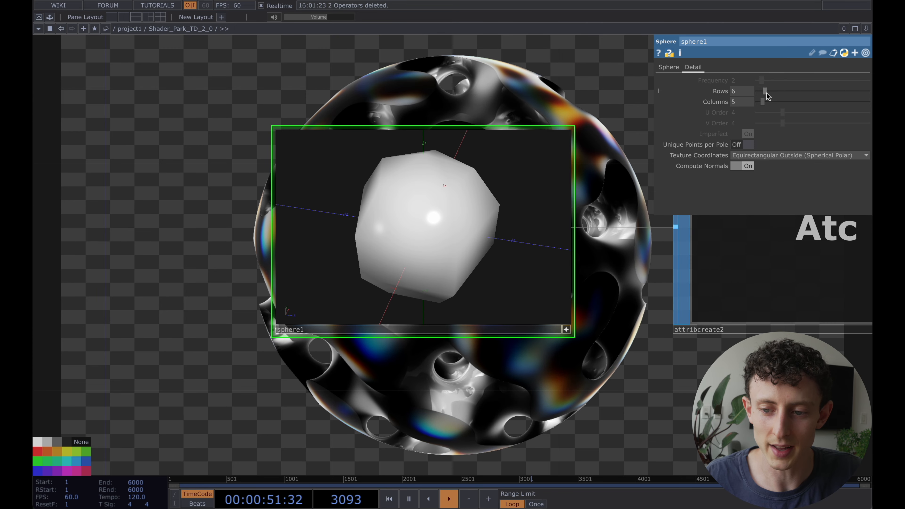
- Set both Rows and Columns of sphere1 to 40 and deactivate its viewer
{"action": "left_click_drag", "start_coordinate": [766, 92], "coordinate": [826, 93]}
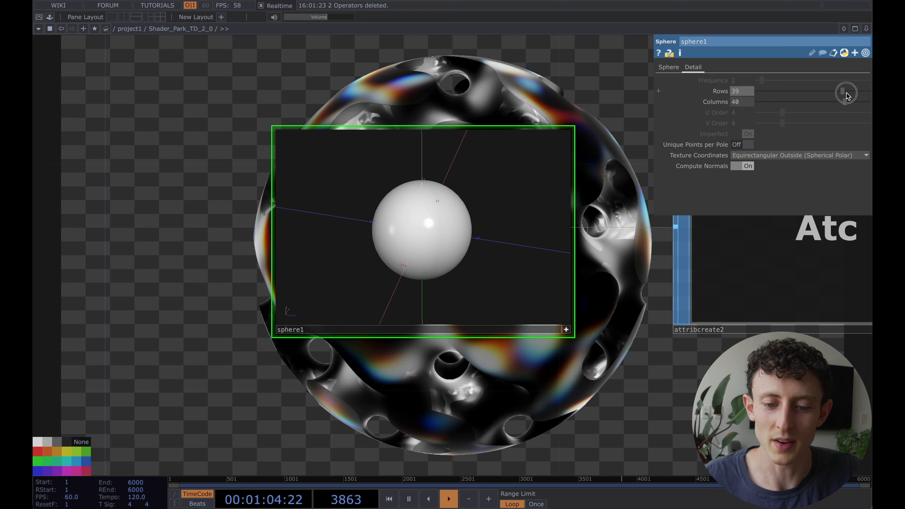
{"action": "left_click_drag", "start_coordinate": [846, 94], "coordinate": [844, 92]}
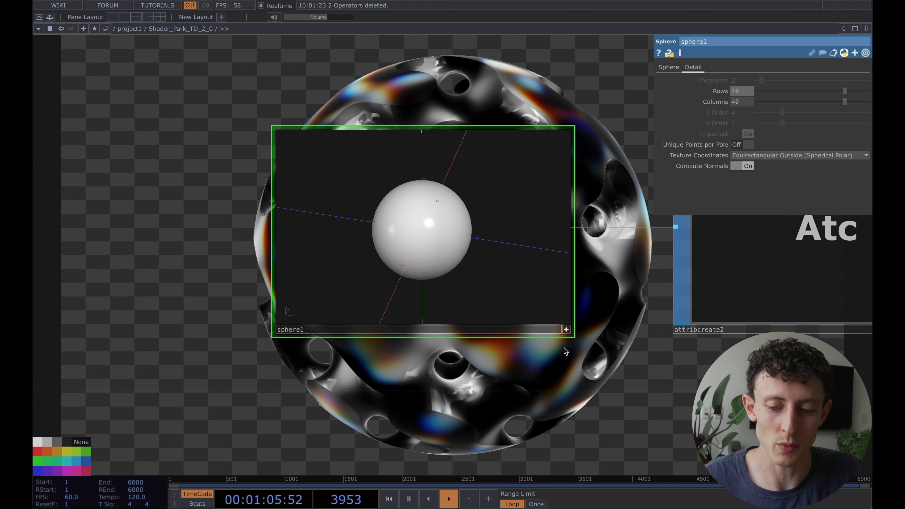
{"action": "left_click", "coordinate": [567, 329]}
{"action": "left_click_drag", "start_coordinate": [563, 321], "coordinate": [525, 323]}
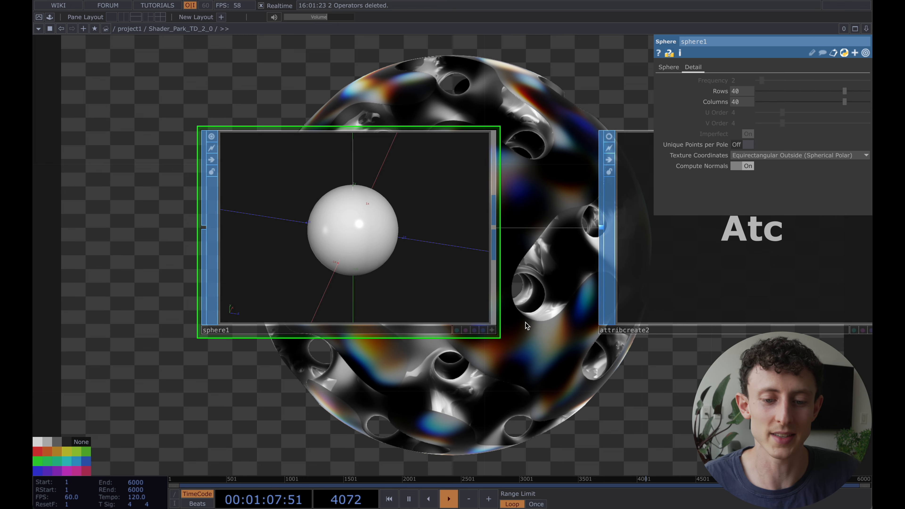
{"action": "scroll", "coordinate": [526, 322], "scroll_direction": "down", "scroll_amount": 2}
{"action": "scroll", "coordinate": [527, 323], "scroll_direction": "down", "scroll_amount": 3}
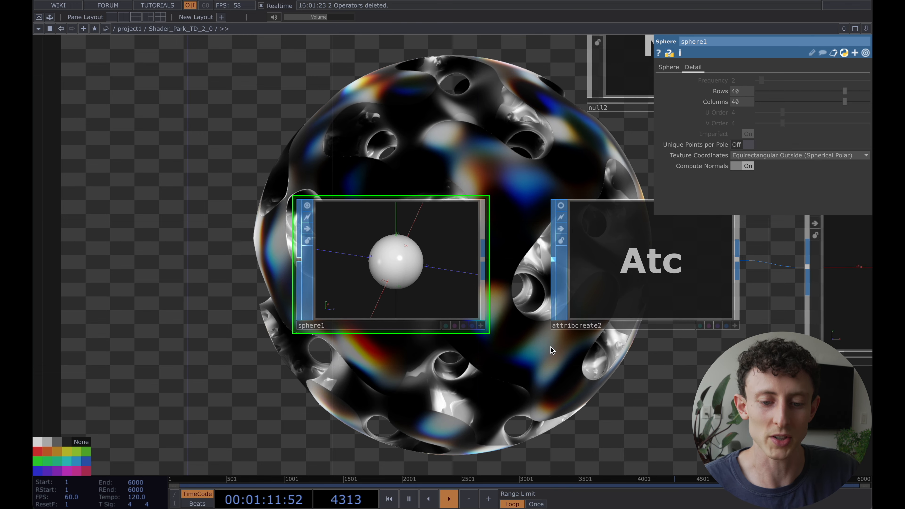
{"action": "scroll", "coordinate": [551, 347], "scroll_direction": "down", "scroll_amount": 1}
{"action": "scroll", "coordinate": [551, 348], "scroll_direction": "down", "scroll_amount": 2}
{"action": "left_click_drag", "start_coordinate": [525, 352], "coordinate": [504, 268]}
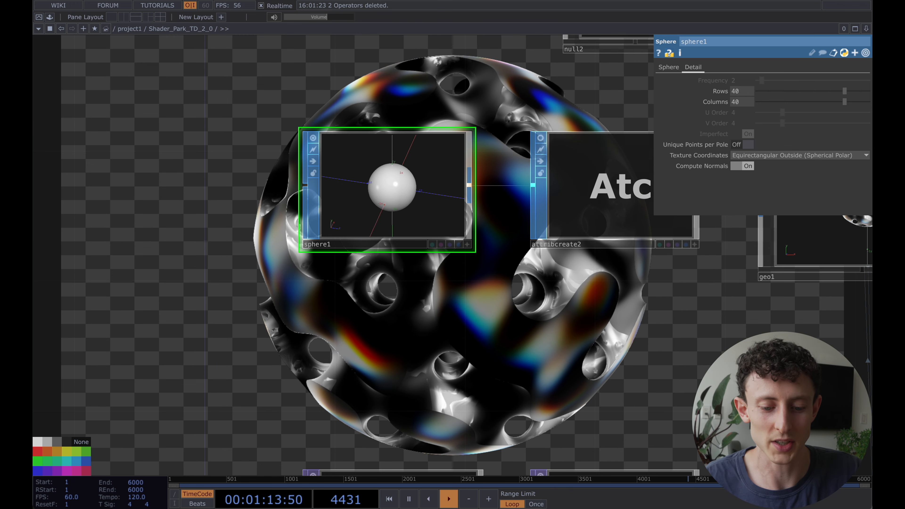
- Switch to the Shader Park editor in the browser, set the sphere's radius to 1, and check its size in the preview
{"action": "mouse_move", "coordinate": [240, 503]}
{"action": "left_click", "coordinate": [193, 497]}
{"action": "left_click", "coordinate": [172, 125]}
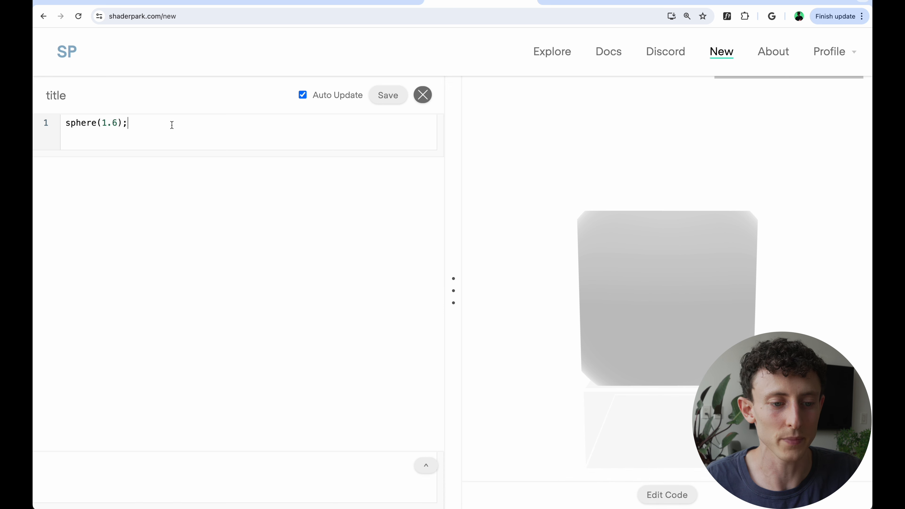
{"action": "key", "text": "super+a"}
{"action": "left_click", "coordinate": [171, 124]}
{"action": "key", "text": "super+a"}
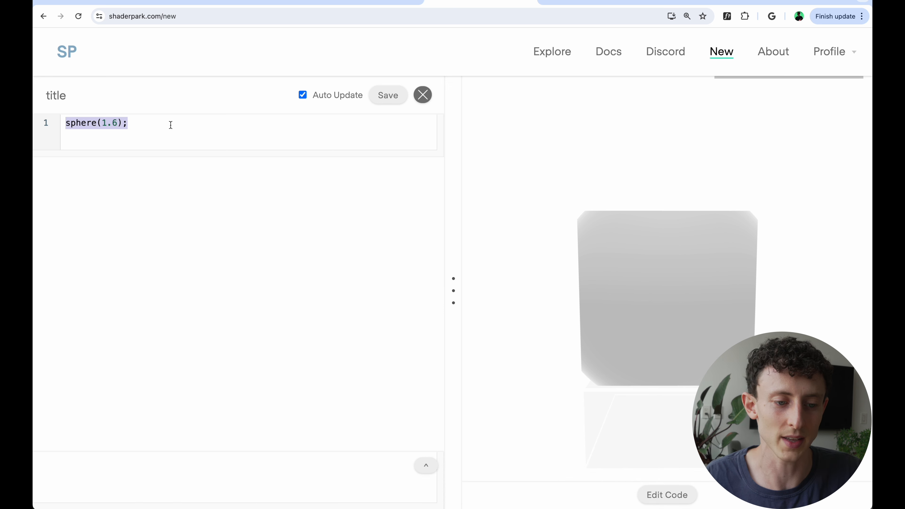
{"action": "left_click", "coordinate": [170, 125]}
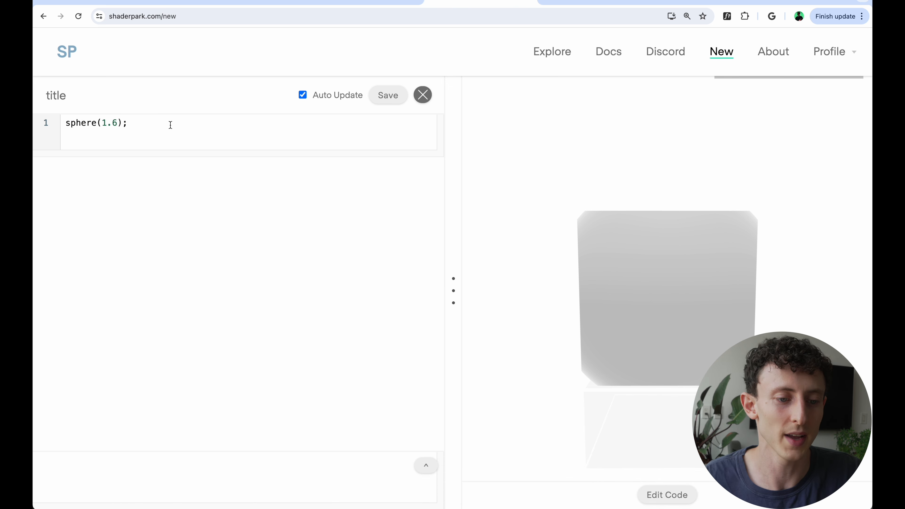
{"action": "type", "text": "1"}
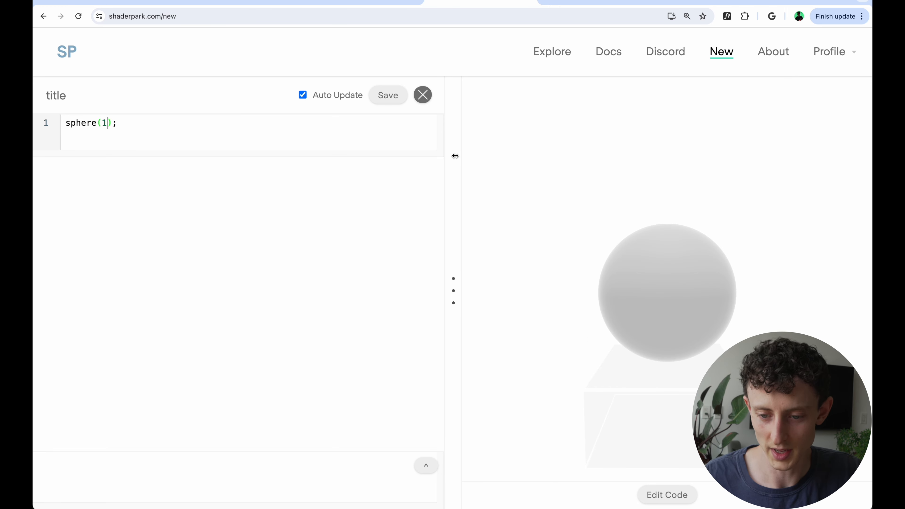
{"action": "scroll", "coordinate": [688, 297], "scroll_direction": "up", "scroll_amount": 10}
{"action": "scroll", "coordinate": [688, 298], "scroll_direction": "down", "scroll_amount": 4}
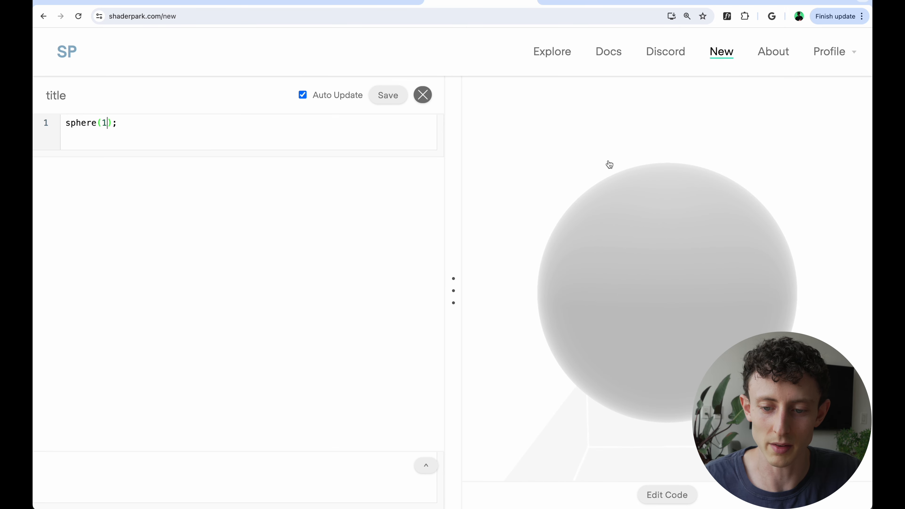
{"action": "scroll", "coordinate": [669, 261], "scroll_direction": "down", "scroll_amount": 4}
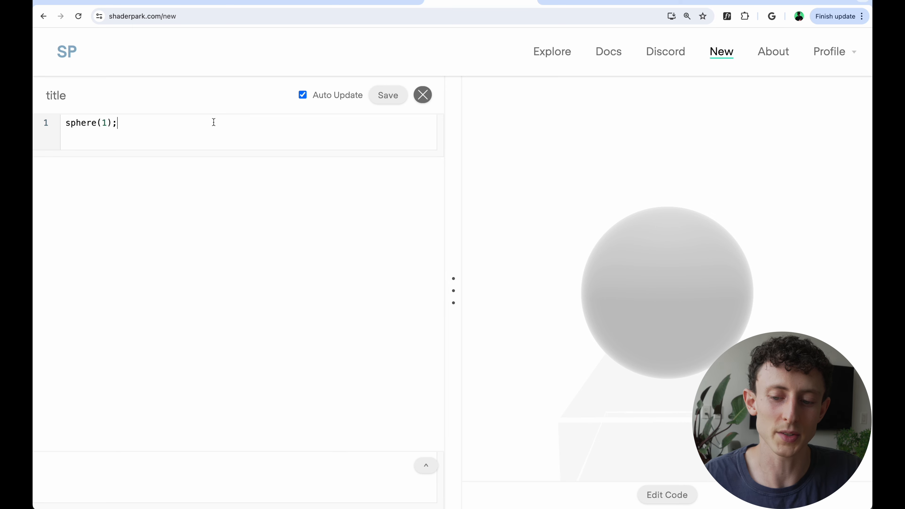
- Add box(vec3(1)) below the sphere and insert mixGeo(nsin(time)) between the two shapes to morph between them
{"action": "key", "text": "Return"}
{"action": "key", "text": "Return"}
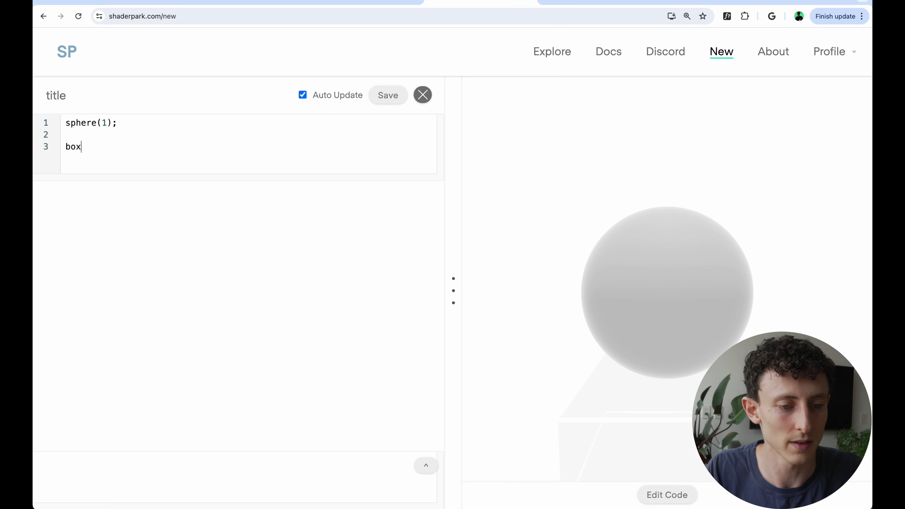
{"action": "type", "text": "box(vec3"}
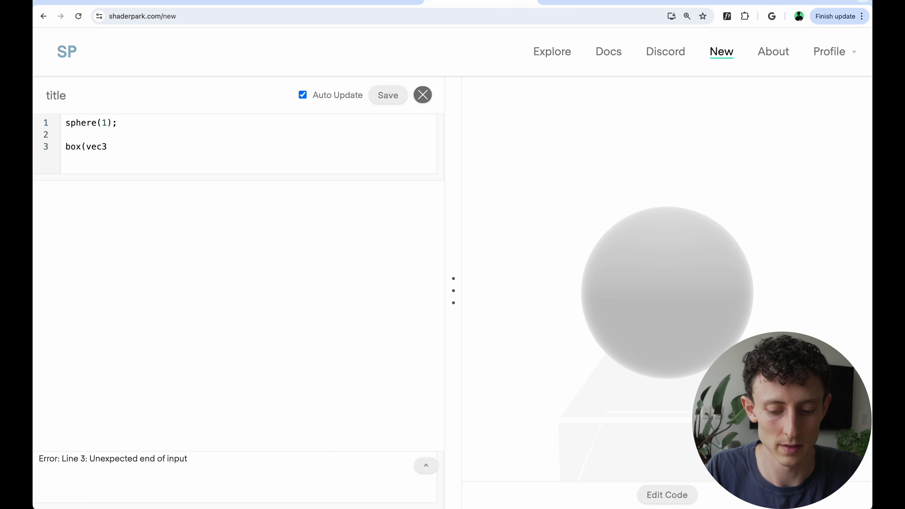
{"action": "type", "text": "(1))"}
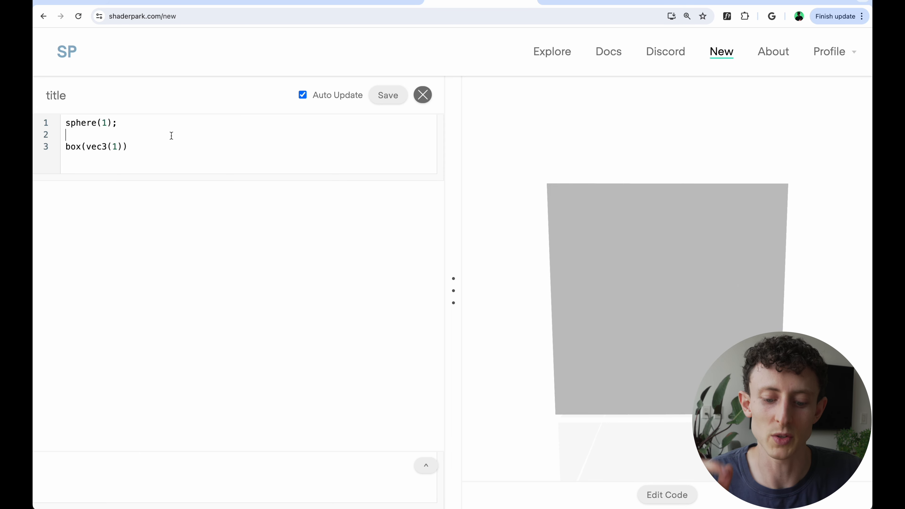
{"action": "type", "text": "("}
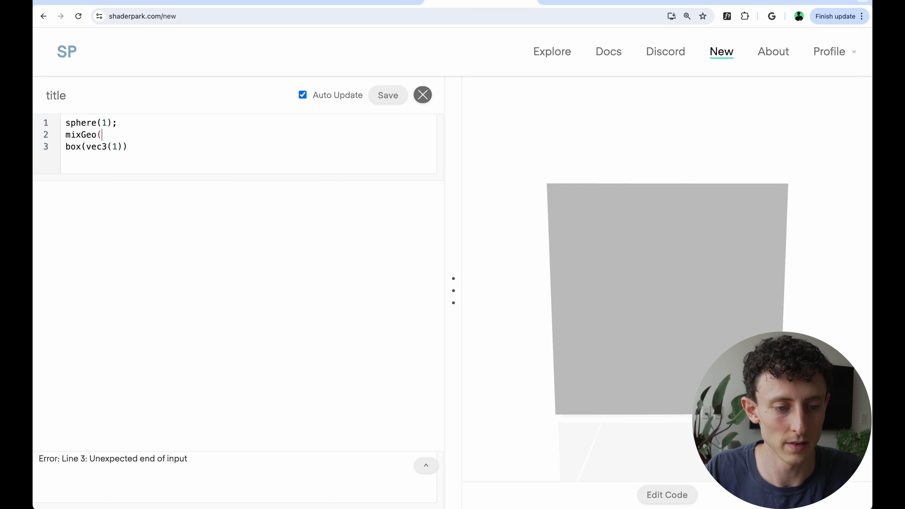
{"action": "type", "text": "nsin(time))"}
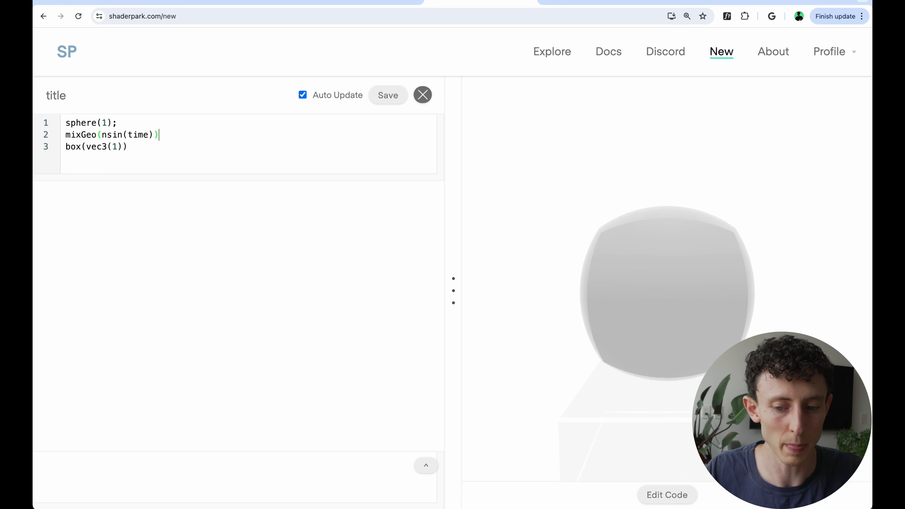
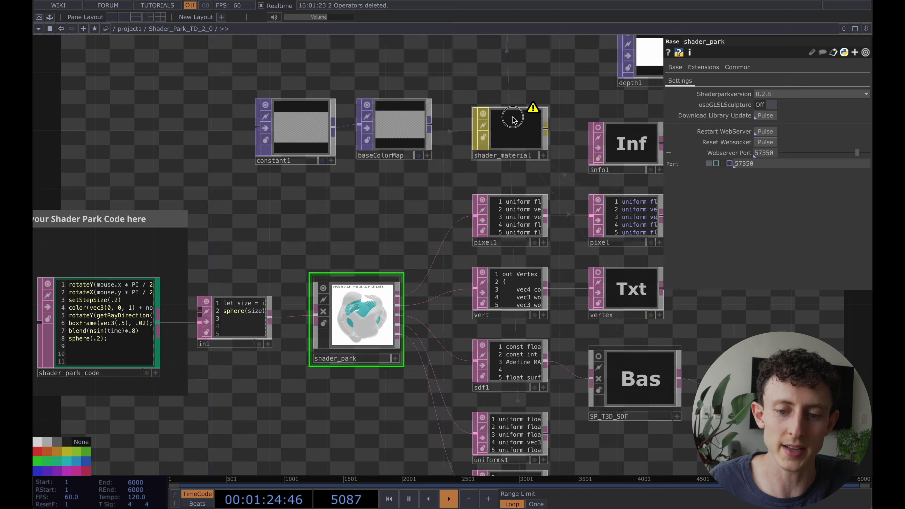
- Pause playback in TouchDesigner and add a vector uniform named size to shader_material
{"action": "left_click", "coordinate": [531, 118]}
{"action": "key", "text": "space"}
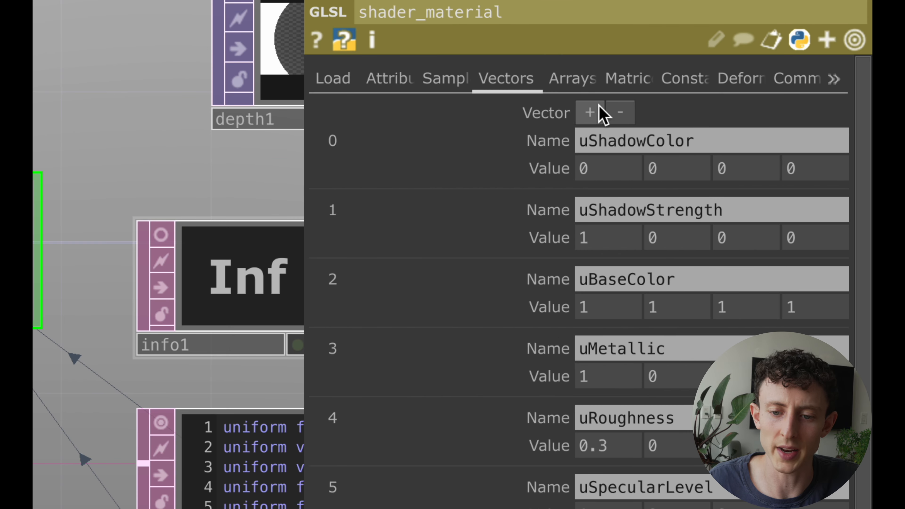
{"action": "left_click", "coordinate": [583, 117]}
{"action": "scroll", "coordinate": [788, 225], "scroll_direction": "down", "scroll_amount": 3}
{"action": "left_click", "coordinate": [781, 459]}
{"action": "type", "text": "size"}
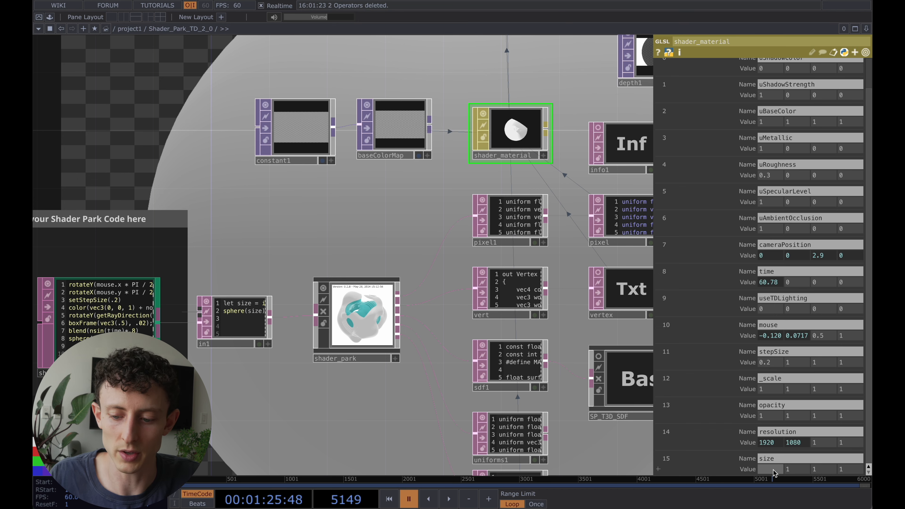
- Resume playback and set the first value of the size uniform to .6 after trying .2 and .1
{"action": "key", "text": "space"}
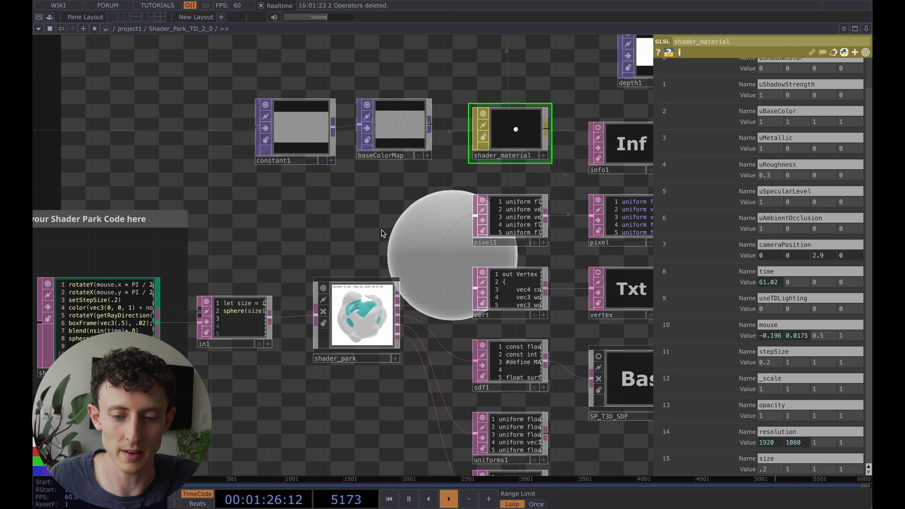
{"action": "type", "text": ".1"}
{"action": "key", "text": "Return"}
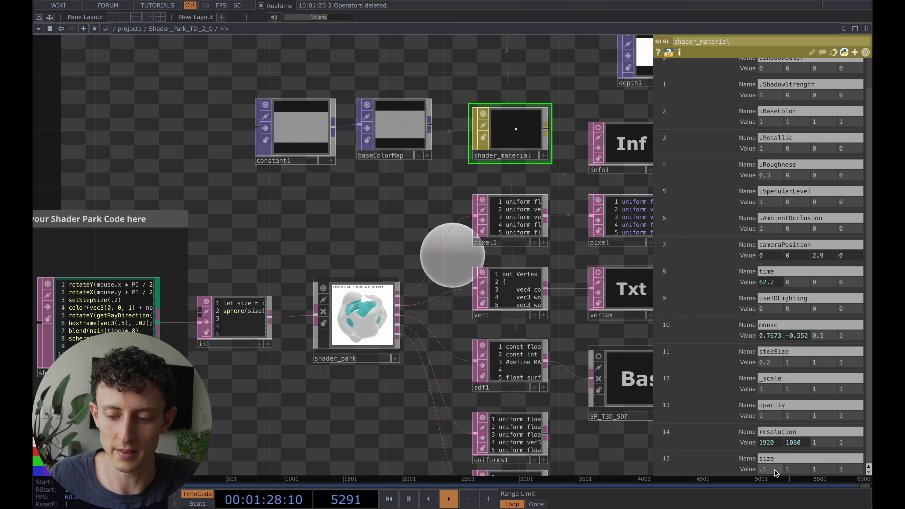
{"action": "type", "text": ".6"}
{"action": "key", "text": "Return"}
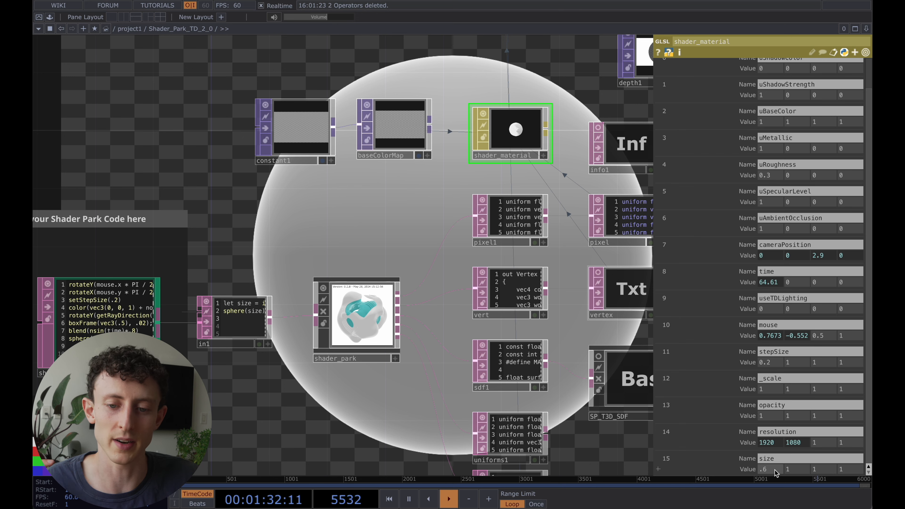
- Create an LFO CHOP in free space above the code area and place a Null CHOP connected to its output
{"action": "left_click_drag", "start_coordinate": [384, 252], "coordinate": [476, 258]}
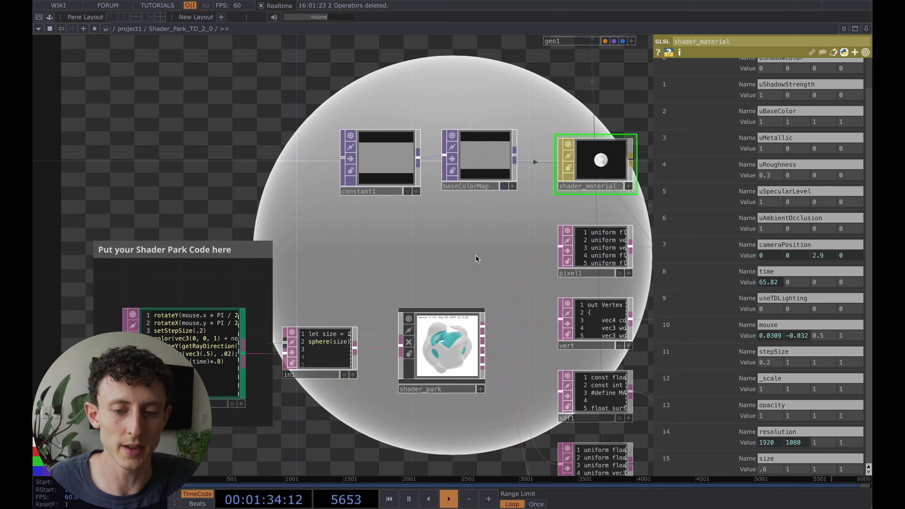
{"action": "scroll", "coordinate": [477, 259], "scroll_direction": "down", "scroll_amount": 2}
{"action": "key", "text": "Tab"}
{"action": "left_click", "coordinate": [166, 30]}
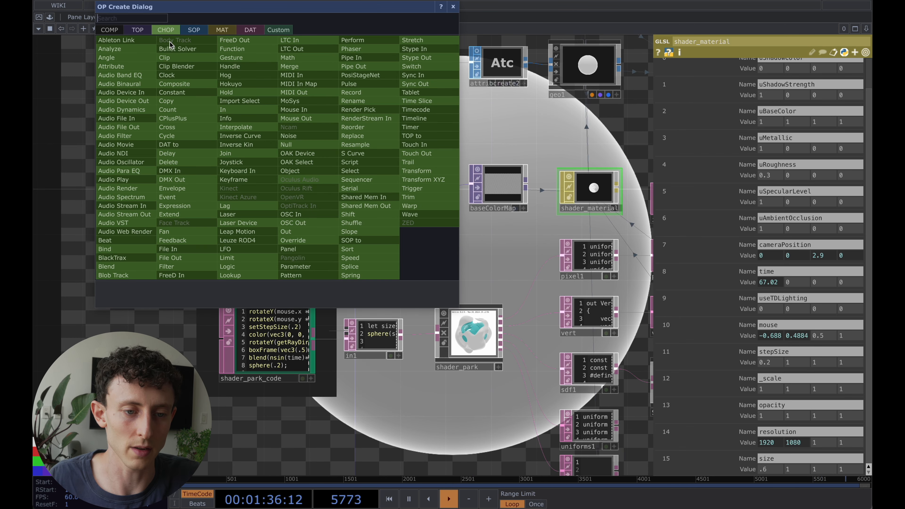
{"action": "type", "text": "lfo"}
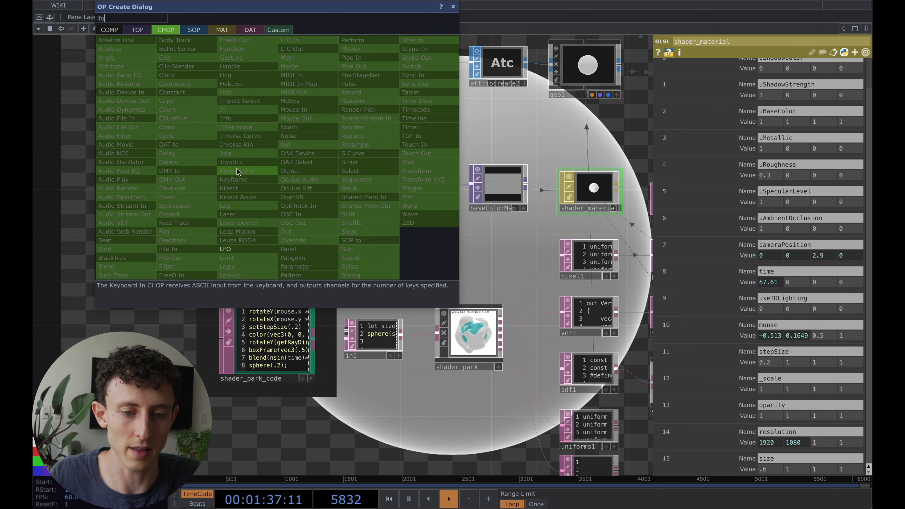
{"action": "left_click", "coordinate": [246, 249]}
{"action": "left_click", "coordinate": [242, 123]}
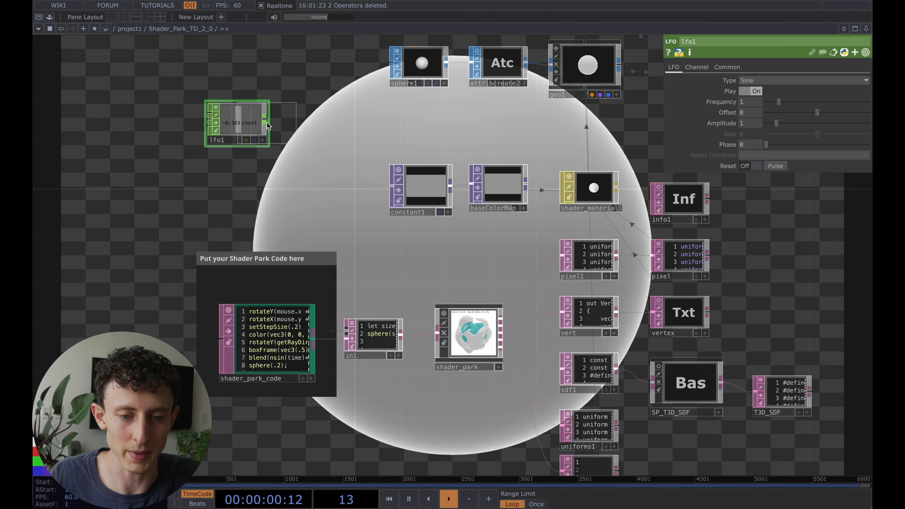
{"action": "left_click", "coordinate": [328, 112]}
- Drive the size uniform of shader_material with a CHOP reference to the Null CHOP's chan1
{"action": "left_click", "coordinate": [604, 196]}
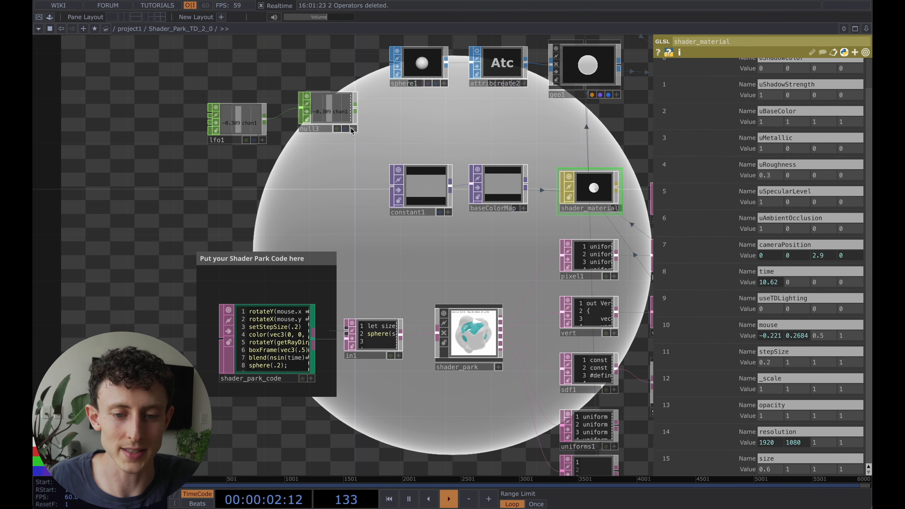
{"action": "left_click_drag", "start_coordinate": [685, 242], "coordinate": [771, 466]}
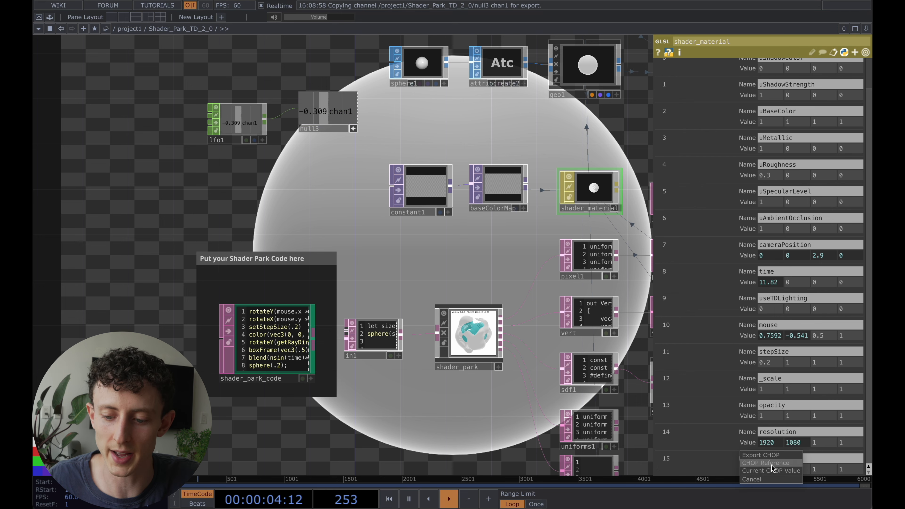
{"action": "left_click", "coordinate": [771, 465]}
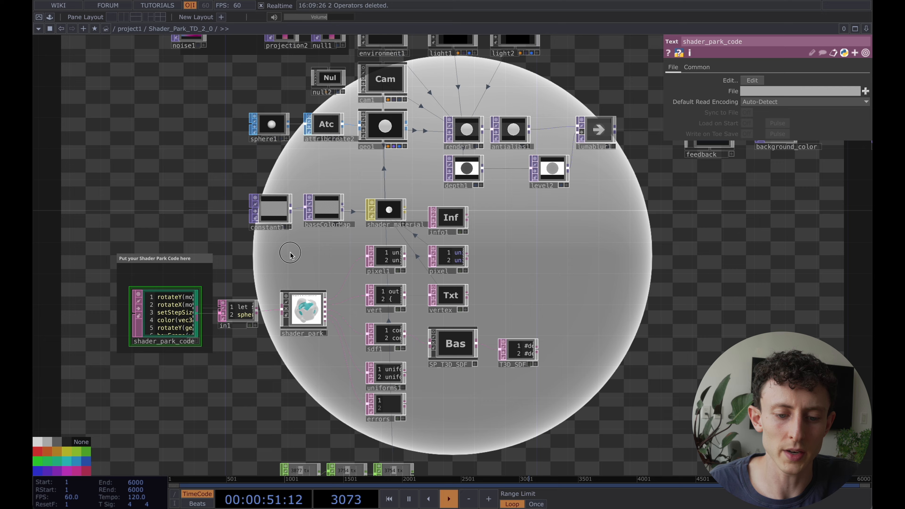
- Go up to project1 and introduce a typo in text1's code by changing sphere(size) to phere(size)
{"action": "left_click_drag", "start_coordinate": [290, 252], "coordinate": [386, 235]}
{"action": "key", "text": "u"}
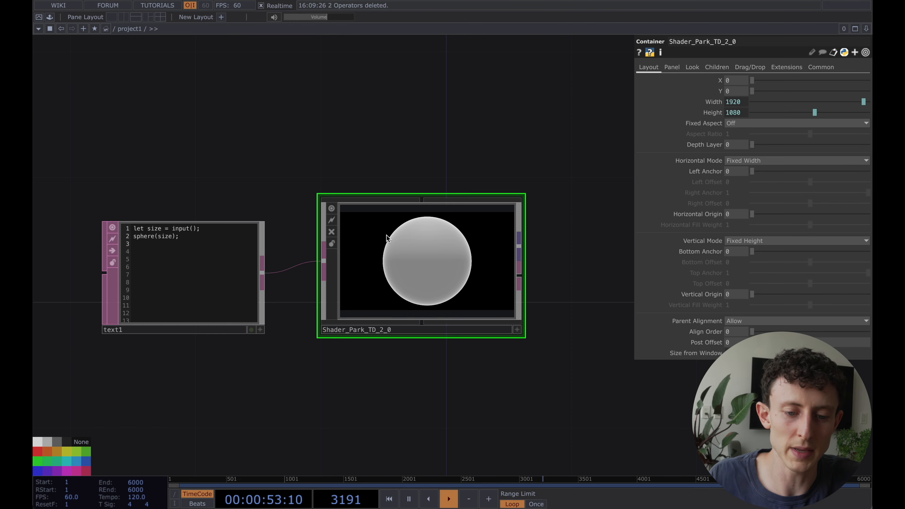
{"action": "left_click", "coordinate": [162, 245]}
{"action": "left_click", "coordinate": [181, 247]}
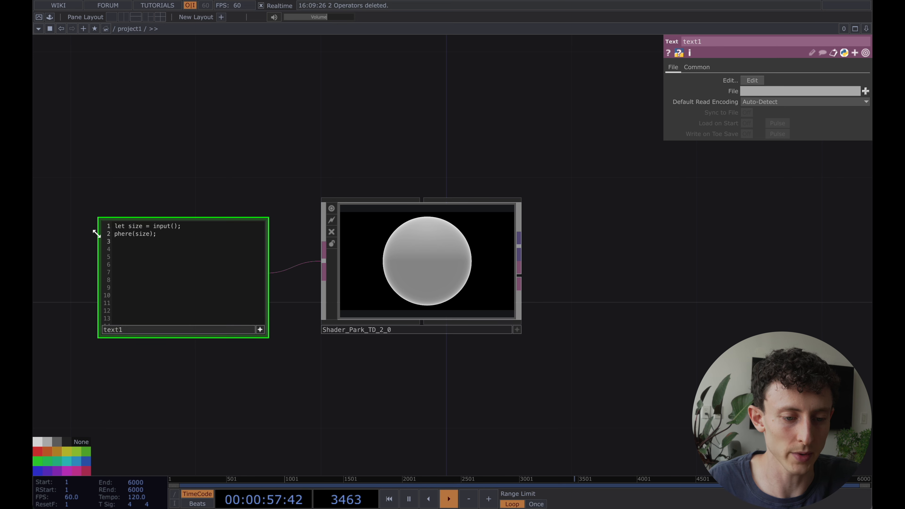
{"action": "left_click", "coordinate": [261, 330]}
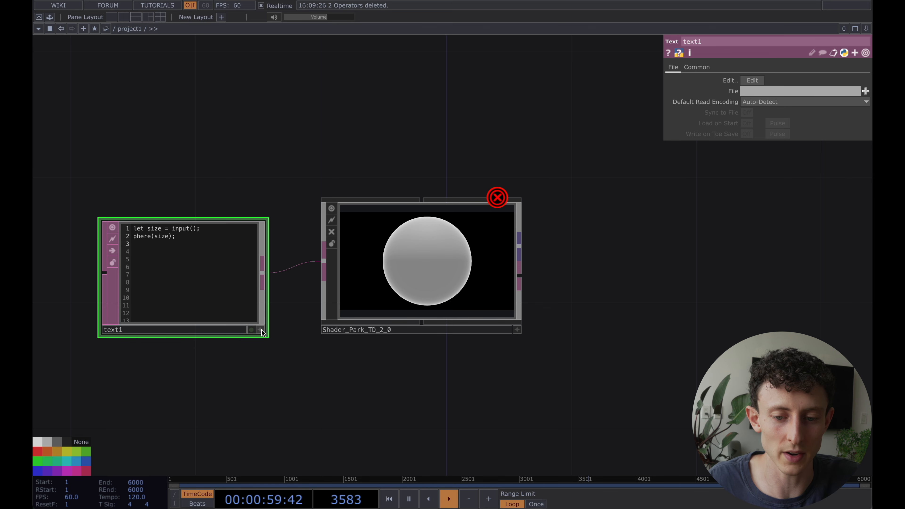
- Enter the Shader_Park_TD_2_0 container and examine the error shown on its shader_park component
{"action": "mouse_move", "coordinate": [496, 216]}
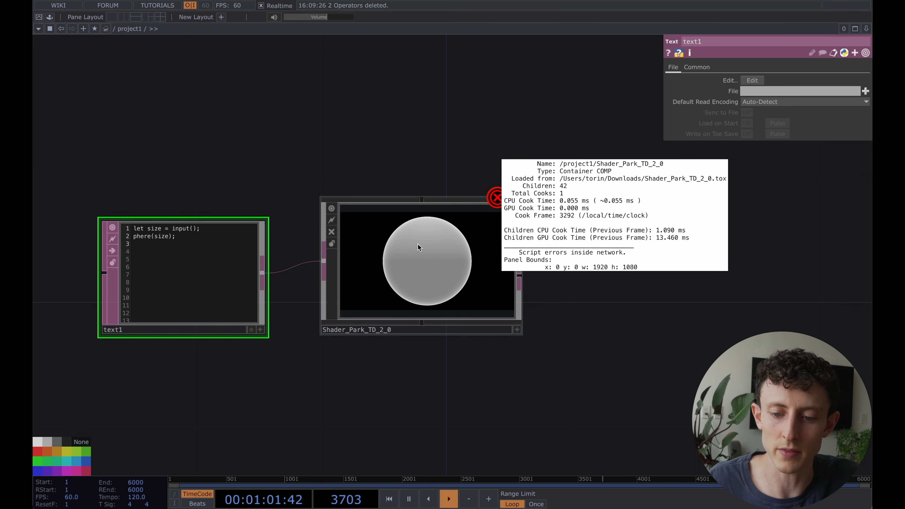
{"action": "double_click", "coordinate": [420, 252]}
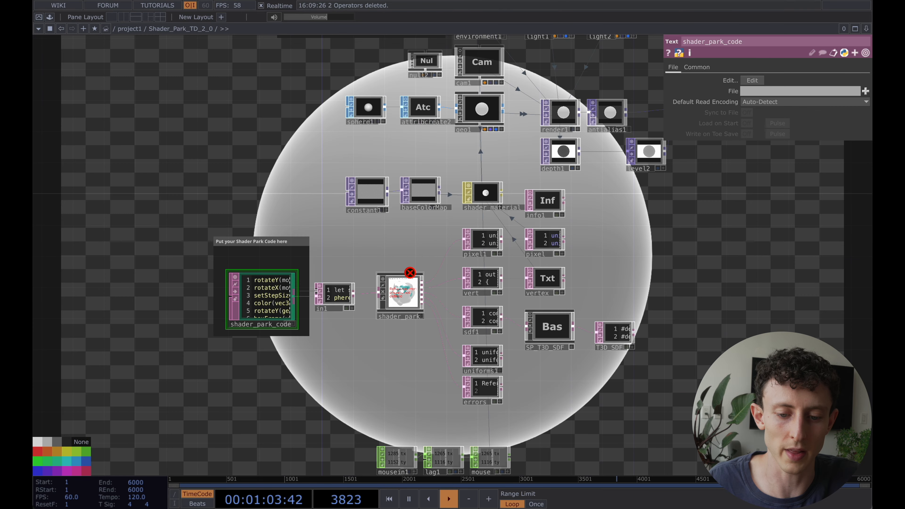
{"action": "scroll", "coordinate": [410, 285], "scroll_direction": "up", "scroll_amount": 3}
{"action": "scroll", "coordinate": [405, 297], "scroll_direction": "up", "scroll_amount": 3}
{"action": "left_click", "coordinate": [316, 375]}
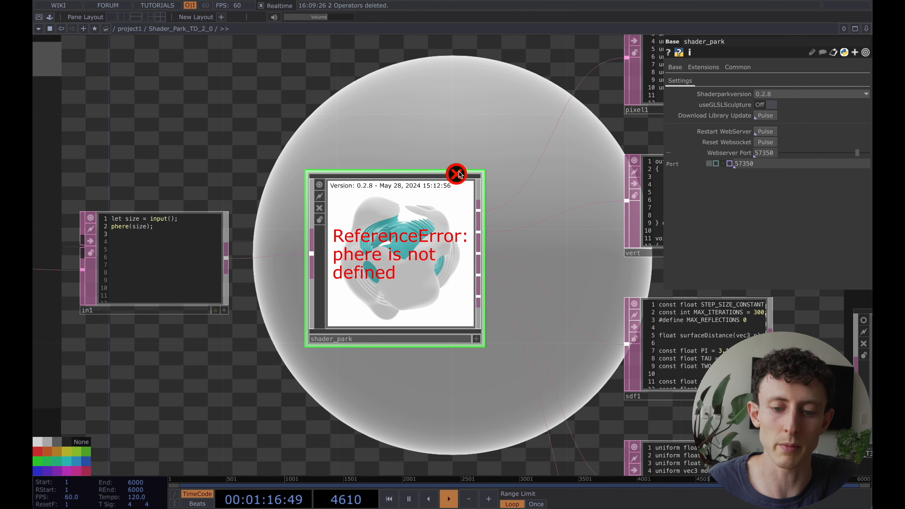
- Return to the project1 network and copy all of the code in text1
{"action": "left_click_drag", "start_coordinate": [358, 112], "coordinate": [442, 138]}
{"action": "scroll", "coordinate": [423, 127], "scroll_direction": "down", "scroll_amount": 3}
{"action": "scroll", "coordinate": [442, 141], "scroll_direction": "down", "scroll_amount": 5}
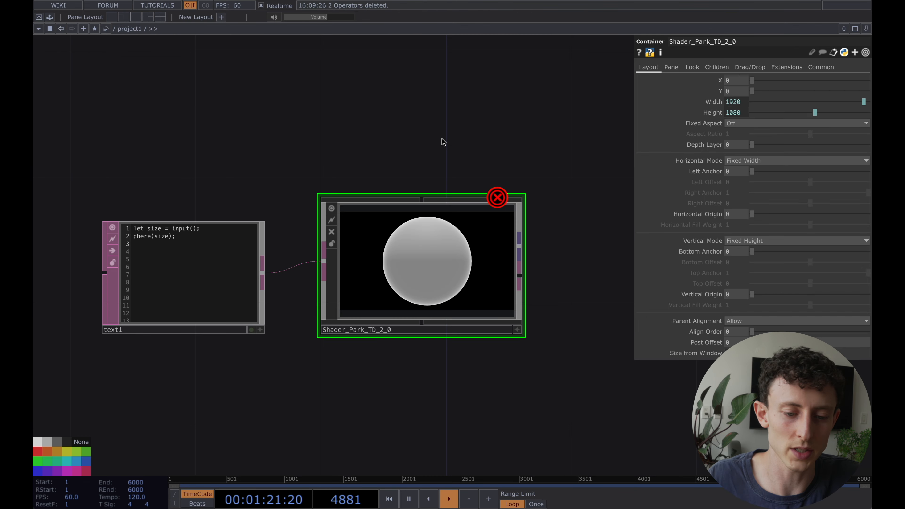
{"action": "left_click", "coordinate": [170, 279]}
{"action": "key", "text": "a"}
{"action": "left_click", "coordinate": [173, 281]}
{"action": "key", "text": "super+a"}
{"action": "key", "text": "super+c"}
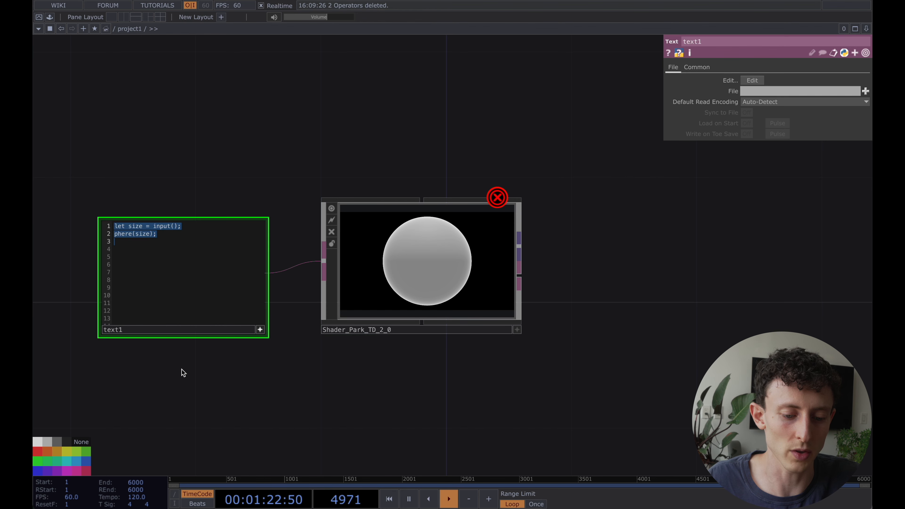
- Switch to the Shader Park editor in the browser, replace the sketch with the copied code, and examine its error output
{"action": "left_click", "coordinate": [192, 498]}
{"action": "key", "text": "super+a"}
{"action": "key", "text": "super+v"}
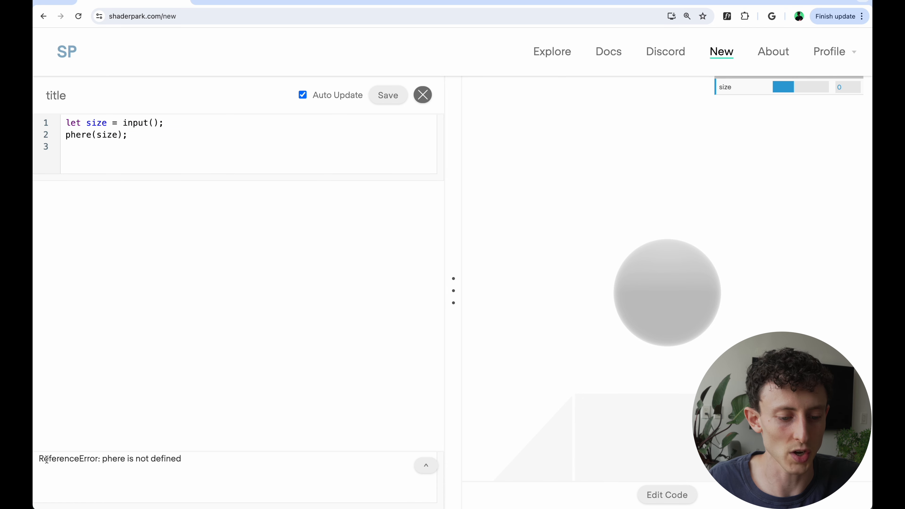
{"action": "left_click_drag", "start_coordinate": [180, 465], "coordinate": [34, 462]}
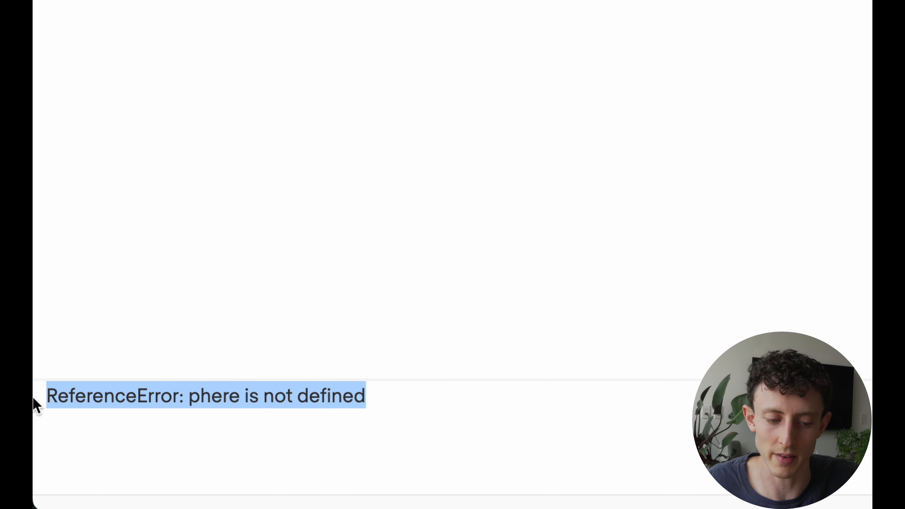
{"action": "left_click", "coordinate": [72, 397]}
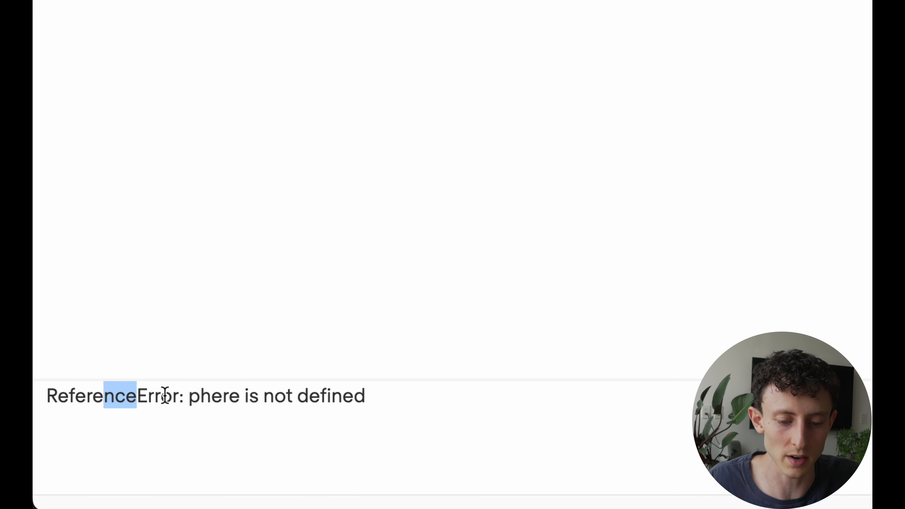
- Examine the reference error in the Shader Park editor and correct phere(size) to sphere(size) in the sketch
{"action": "left_click_drag", "start_coordinate": [165, 396], "coordinate": [386, 411]}
{"action": "right_click", "coordinate": [385, 406]}
{"action": "key", "text": "Escape"}
{"action": "left_click", "coordinate": [362, 399]}
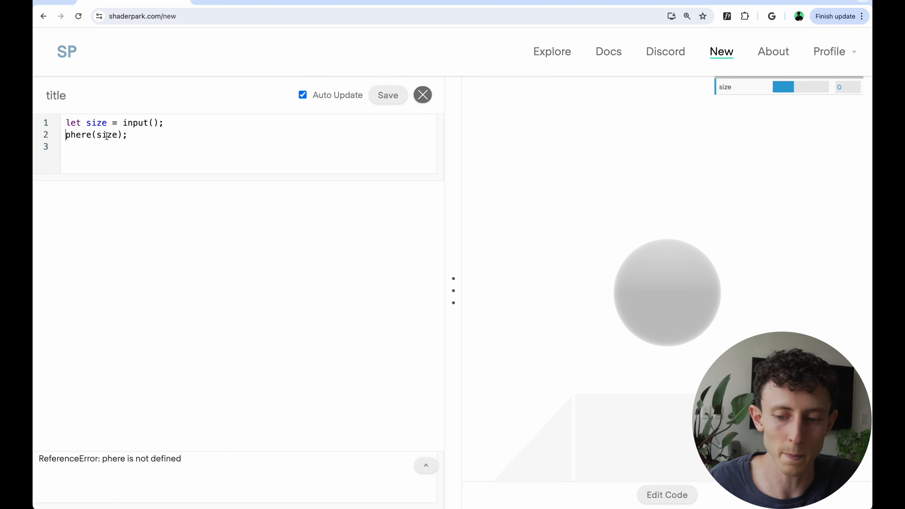
{"action": "type", "text": "sphe"}
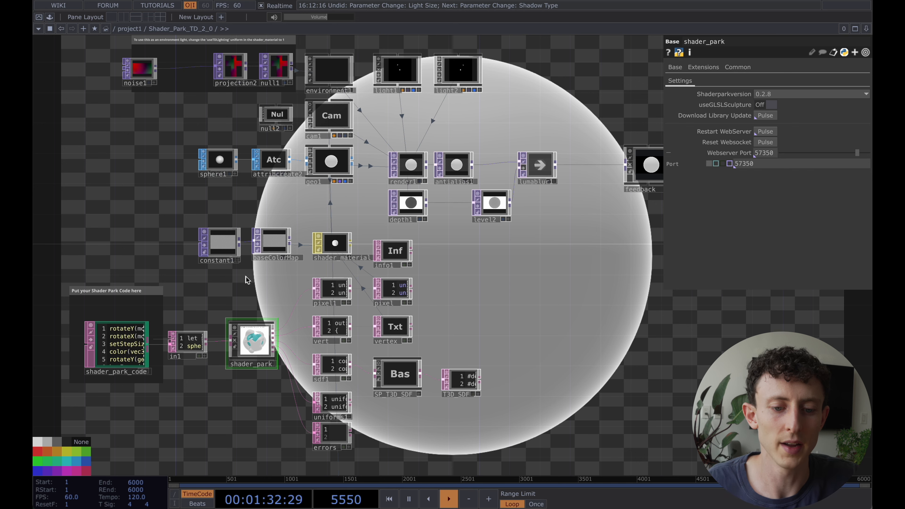
- Switch to TouchDesigner and set the useTDLighting uniform of shader_material to 1
{"action": "left_click", "coordinate": [336, 246]}
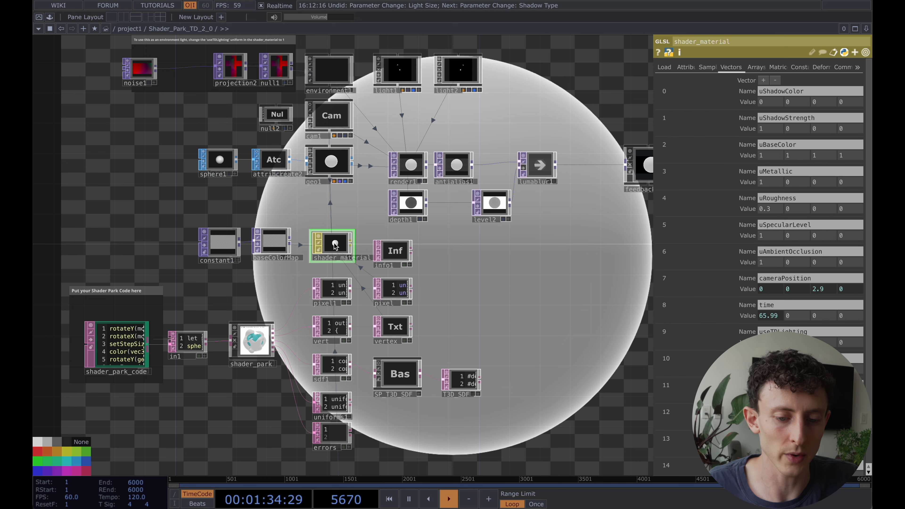
{"action": "scroll", "coordinate": [332, 243], "scroll_direction": "up", "scroll_amount": 5}
{"action": "scroll", "coordinate": [313, 198], "scroll_direction": "down", "scroll_amount": 2}
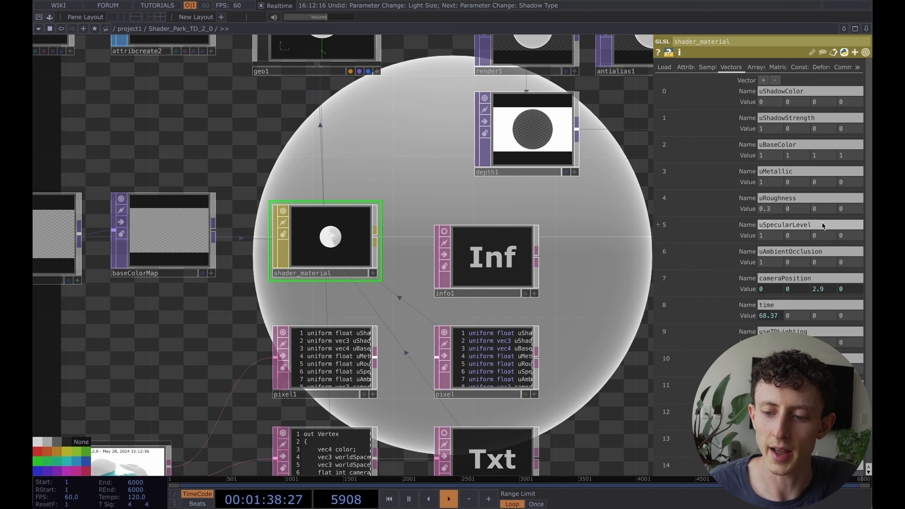
{"action": "scroll", "coordinate": [823, 226], "scroll_direction": "down", "scroll_amount": 2}
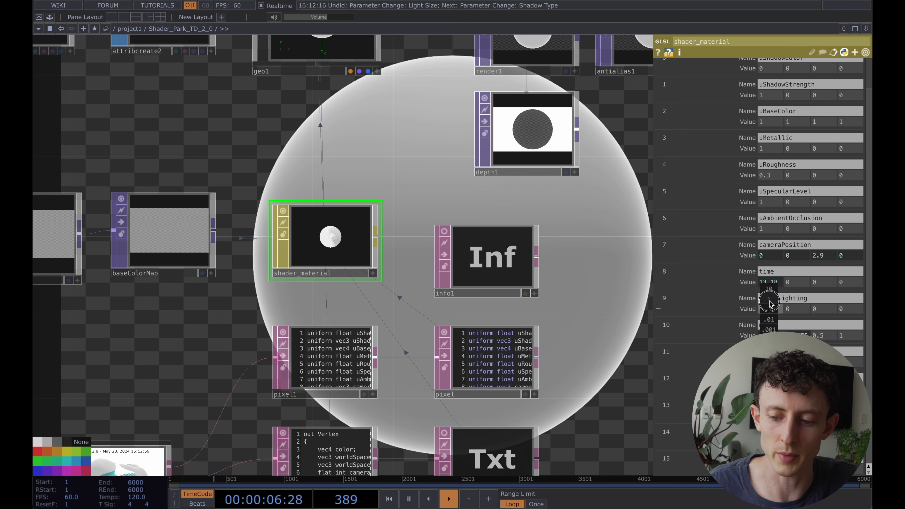
{"action": "middle_click_drag", "start_coordinate": [768, 312], "coordinate": [869, 320]}
{"action": "left_click", "coordinate": [770, 310]}
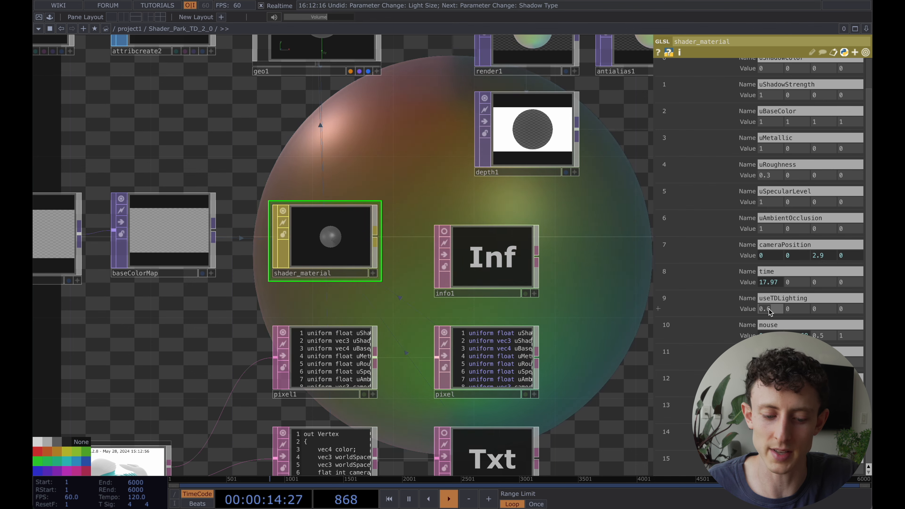
{"action": "type", "text": "1"}
{"action": "key", "text": "Tab"}
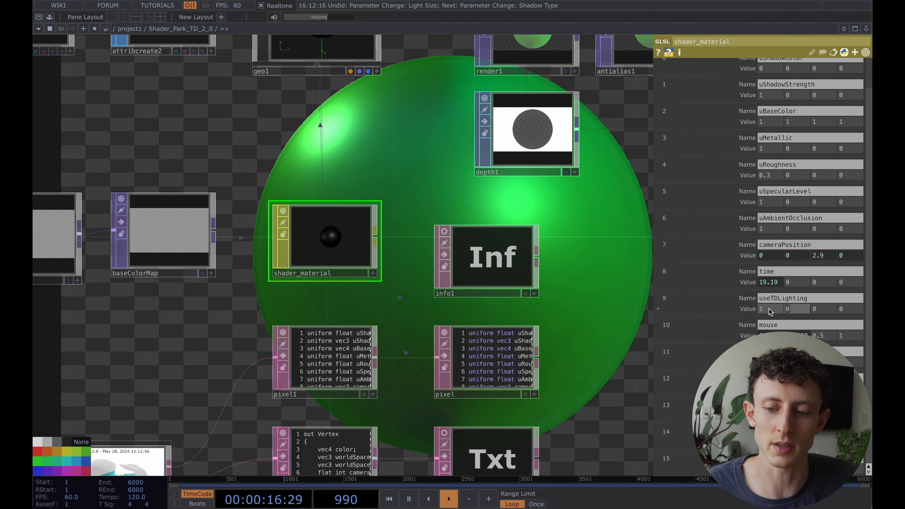
- Try uRoughness values of 1 and 0 on shader_material, and return the uniform to 0.3
{"action": "scroll", "coordinate": [780, 142], "scroll_direction": "up", "scroll_amount": 2}
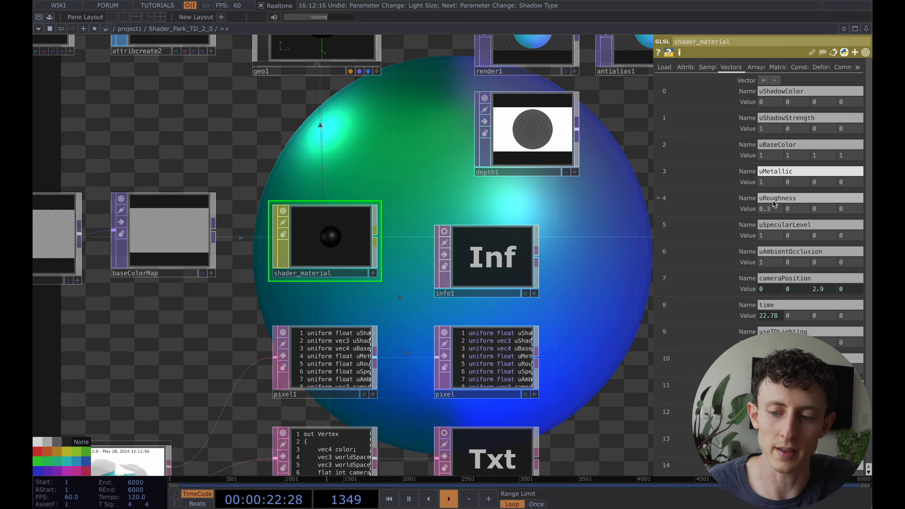
{"action": "left_click", "coordinate": [770, 209]}
{"action": "type", "text": "1"}
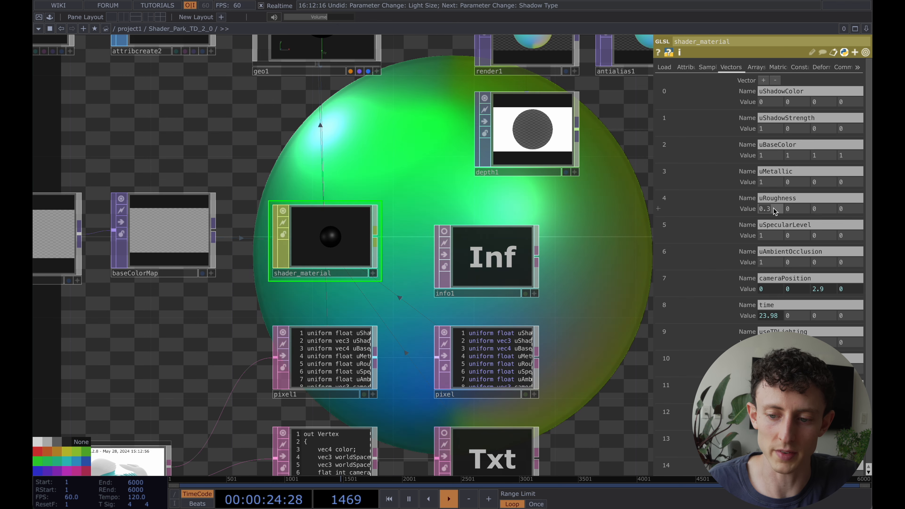
{"action": "key", "text": "Tab"}
{"action": "left_click", "coordinate": [770, 208]}
{"action": "type", "text": "0"}
{"action": "key", "text": "Return"}
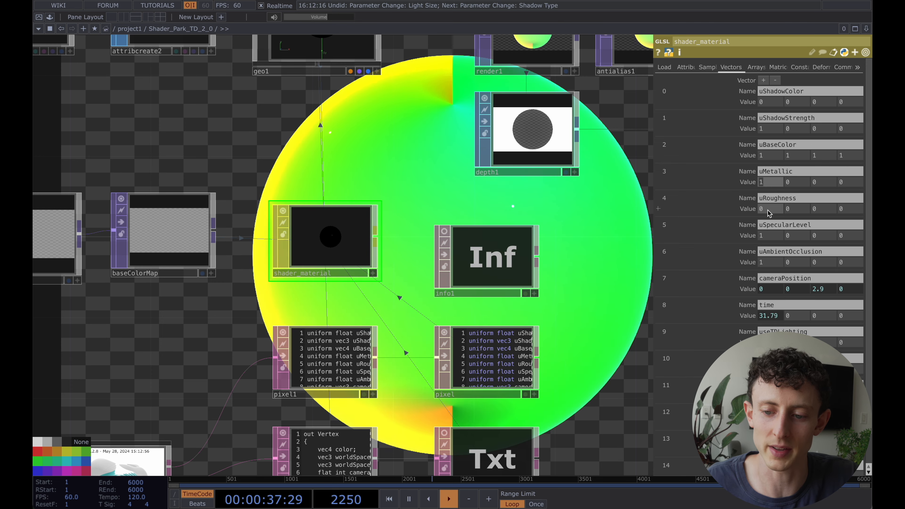
{"action": "middle_click_drag", "start_coordinate": [768, 213], "coordinate": [839, 213]}
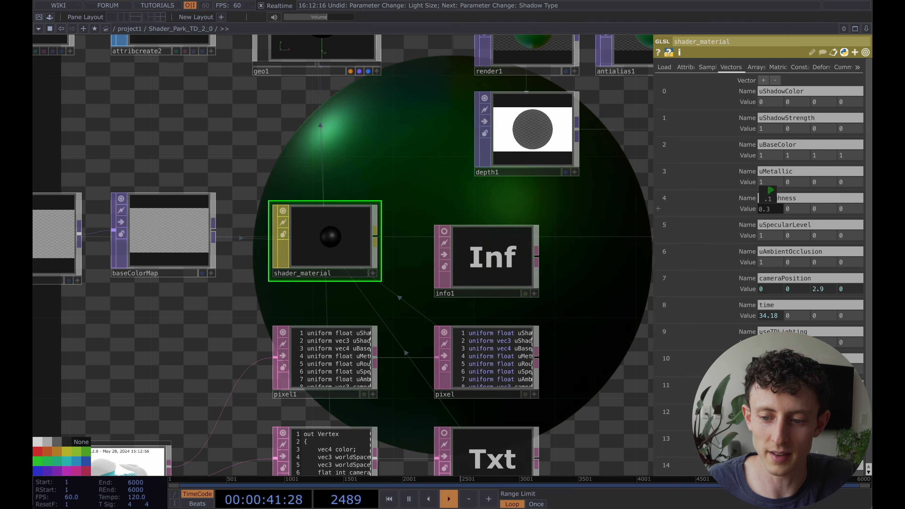
- Examine the environment1 and light1 settings and the noise1 texture that feeds the environment map
{"action": "left_click_drag", "start_coordinate": [624, 163], "coordinate": [616, 253]}
{"action": "middle_click_drag", "start_coordinate": [616, 252], "coordinate": [572, 132]}
{"action": "left_click_drag", "start_coordinate": [571, 132], "coordinate": [558, 193]}
{"action": "left_click", "coordinate": [458, 149]}
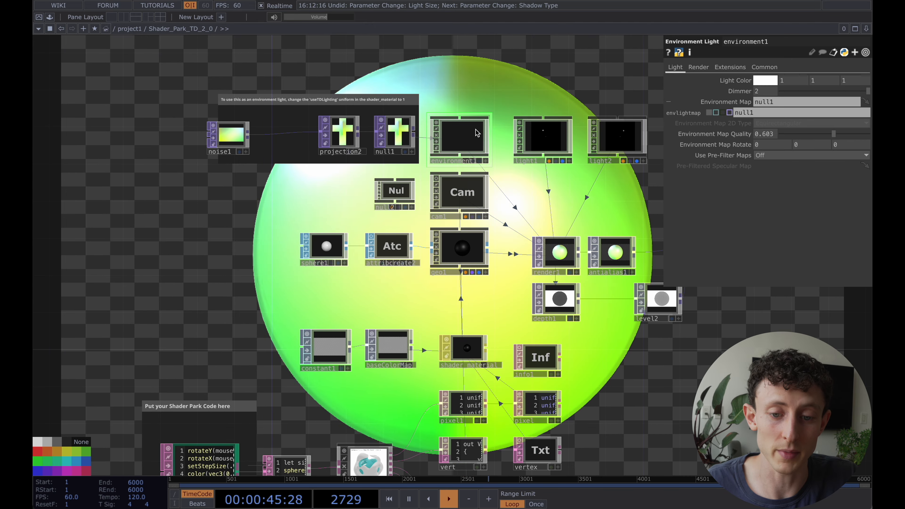
{"action": "left_click", "coordinate": [516, 137]}
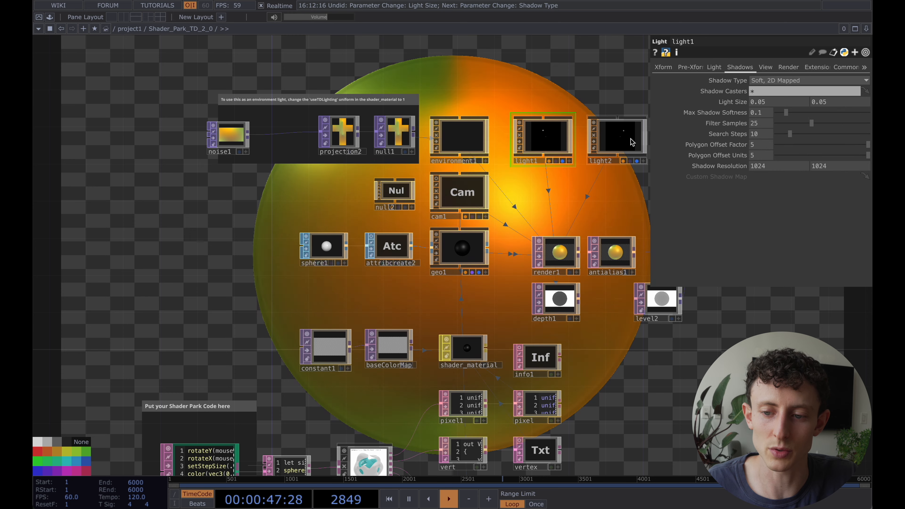
{"action": "left_click", "coordinate": [632, 142]}
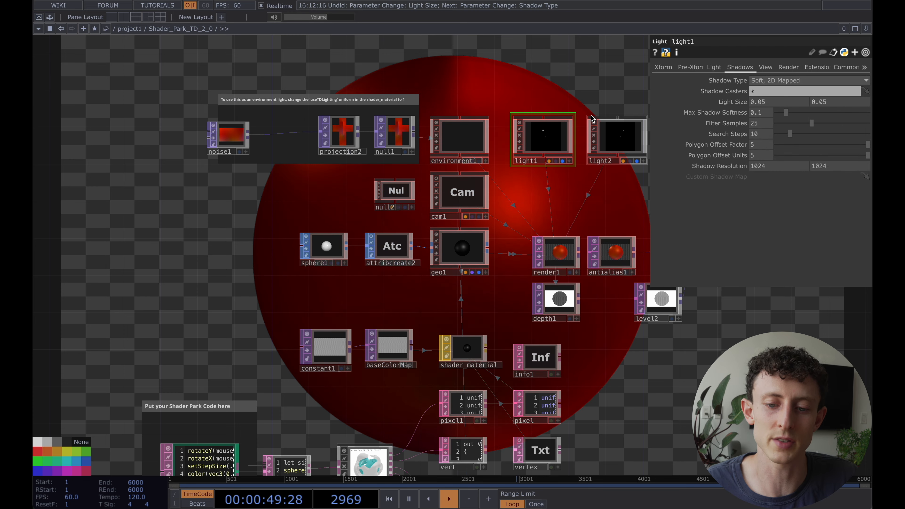
{"action": "left_click_drag", "start_coordinate": [503, 102], "coordinate": [502, 123]}
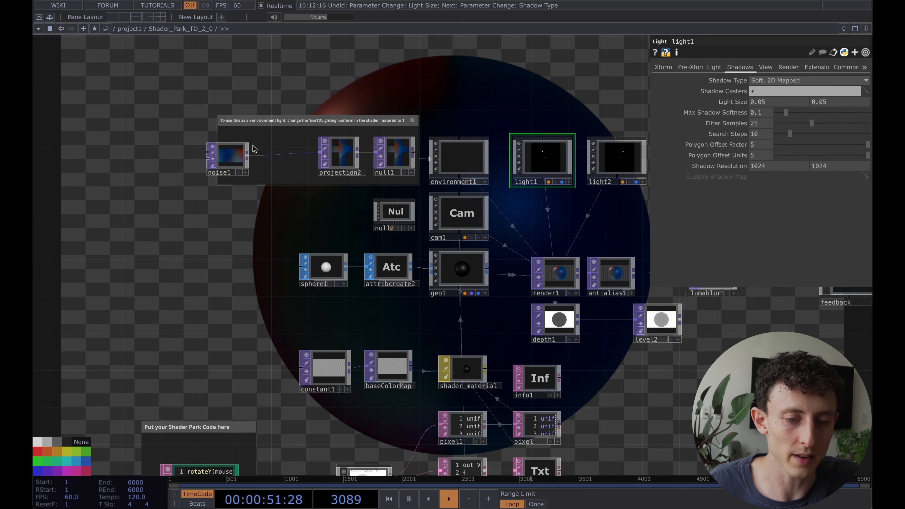
{"action": "left_click", "coordinate": [235, 154]}
{"action": "scroll", "coordinate": [236, 157], "scroll_direction": "up", "scroll_amount": 5}
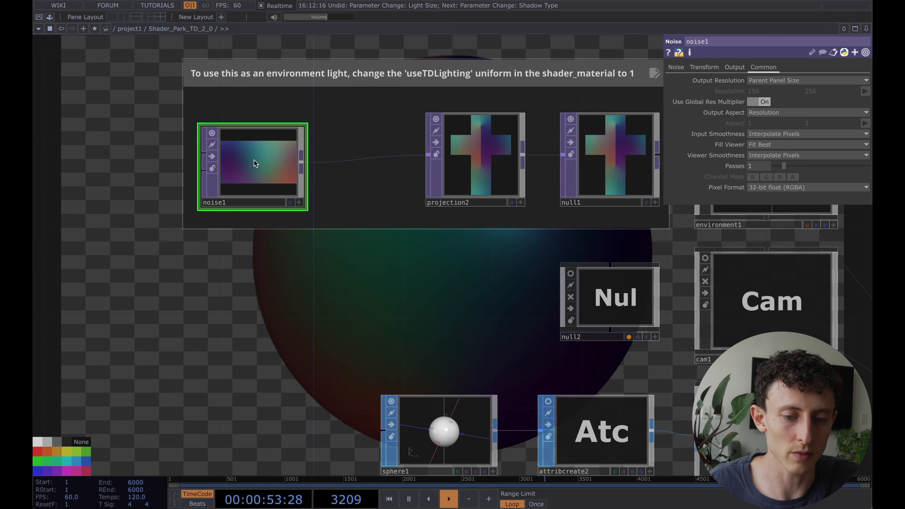
{"action": "scroll", "coordinate": [217, 172], "scroll_direction": "down", "scroll_amount": 5}
- Add a Video Device In TOP below noise1 and connect it to projection2 in place of the noise
{"action": "key", "text": "Tab"}
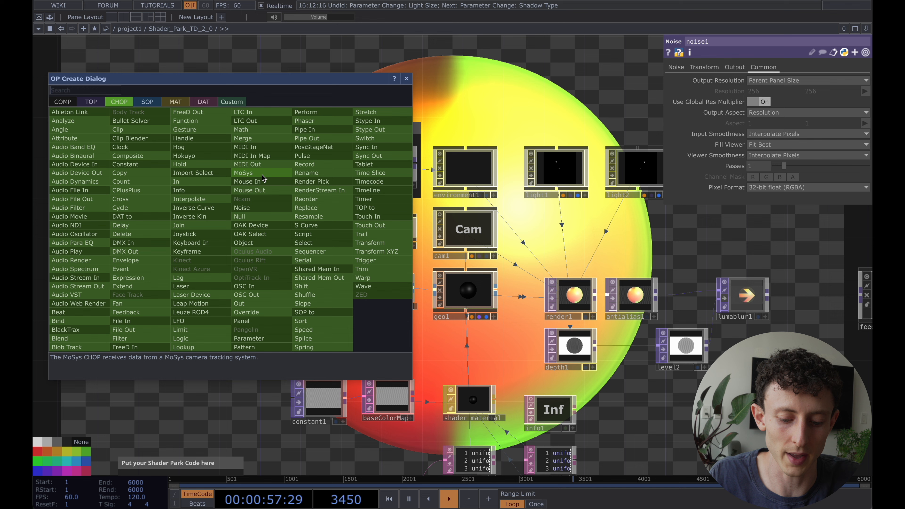
{"action": "type", "text": "vide"}
{"action": "left_click", "coordinate": [91, 101]}
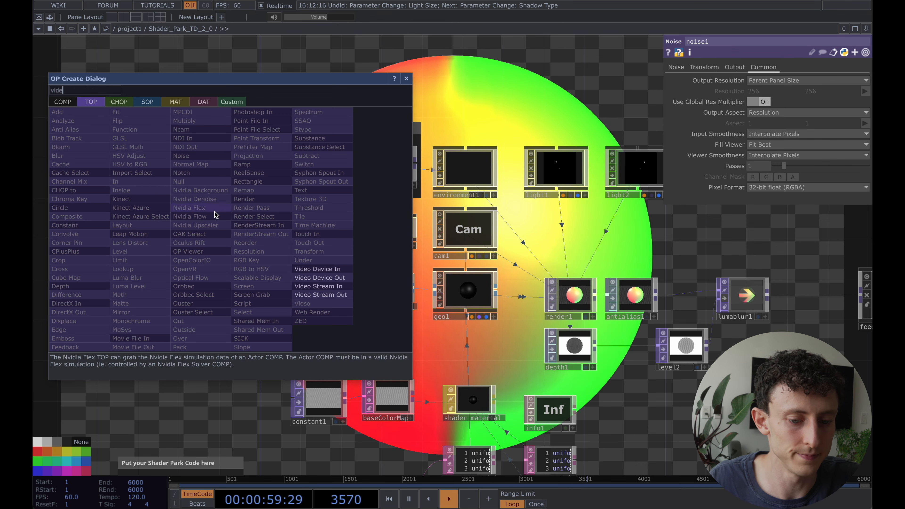
{"action": "left_click", "coordinate": [323, 272]}
{"action": "left_click", "coordinate": [235, 230]}
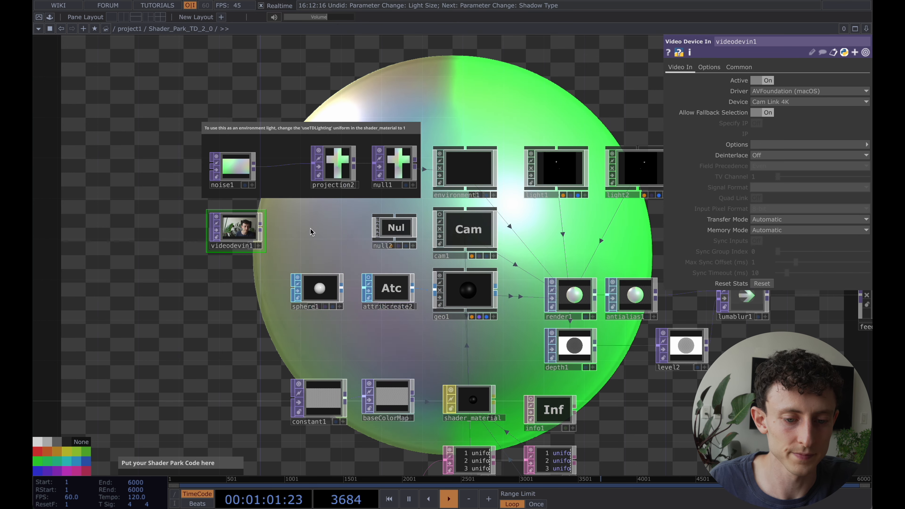
{"action": "left_click", "coordinate": [260, 224]}
{"action": "left_click", "coordinate": [312, 165]}
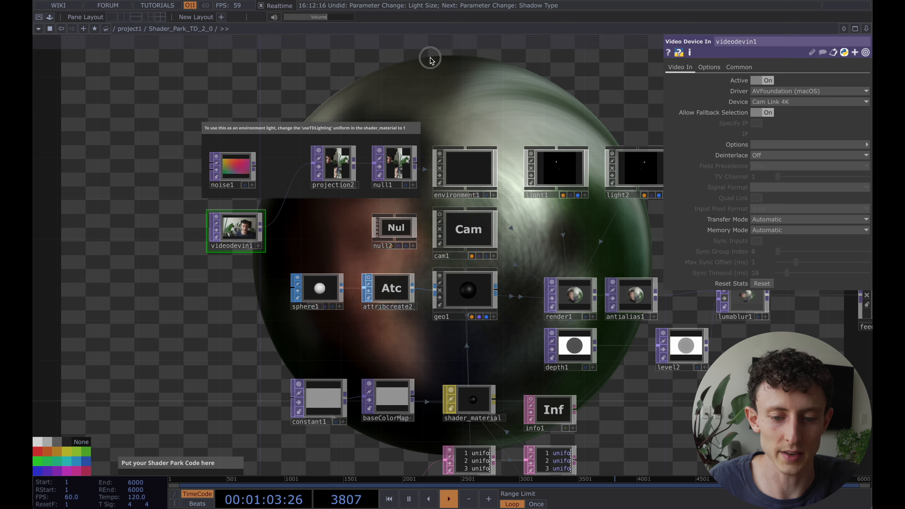
- Examine the Use Pre-Filter Maps options of environment1 and keep the setting at Off
{"action": "left_click_drag", "start_coordinate": [429, 59], "coordinate": [302, 86]}
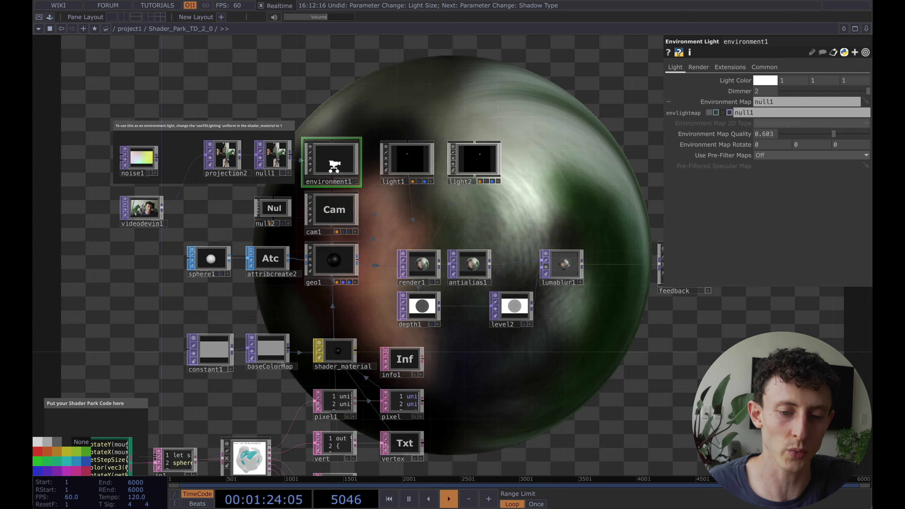
{"action": "scroll", "coordinate": [332, 164], "scroll_direction": "up", "scroll_amount": 2}
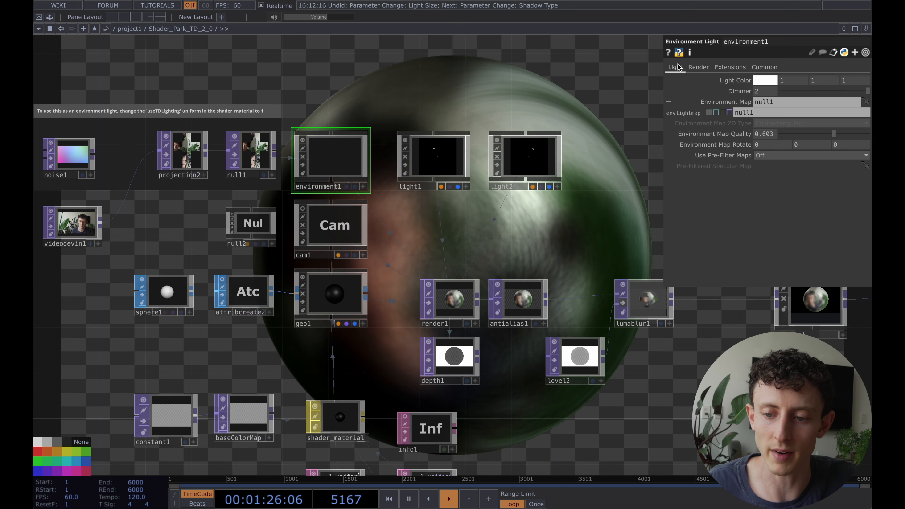
{"action": "left_click", "coordinate": [791, 161]}
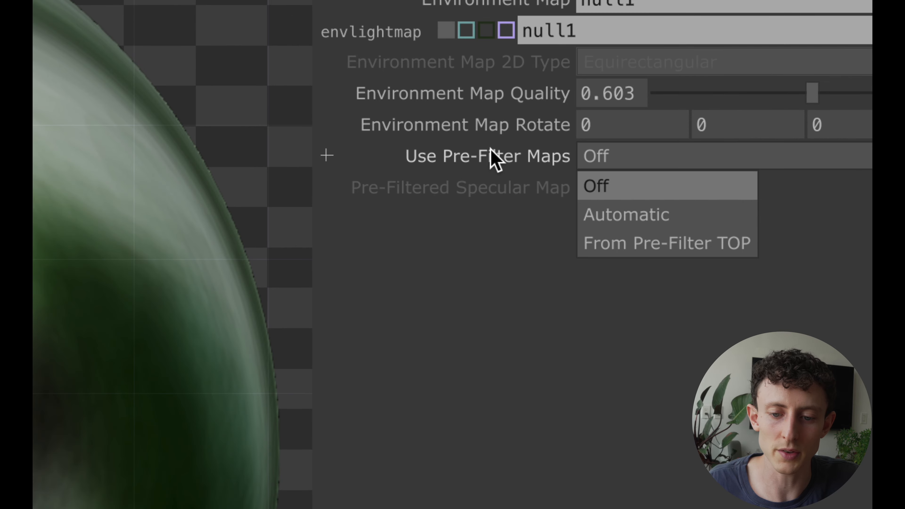
{"action": "left_click", "coordinate": [643, 188]}
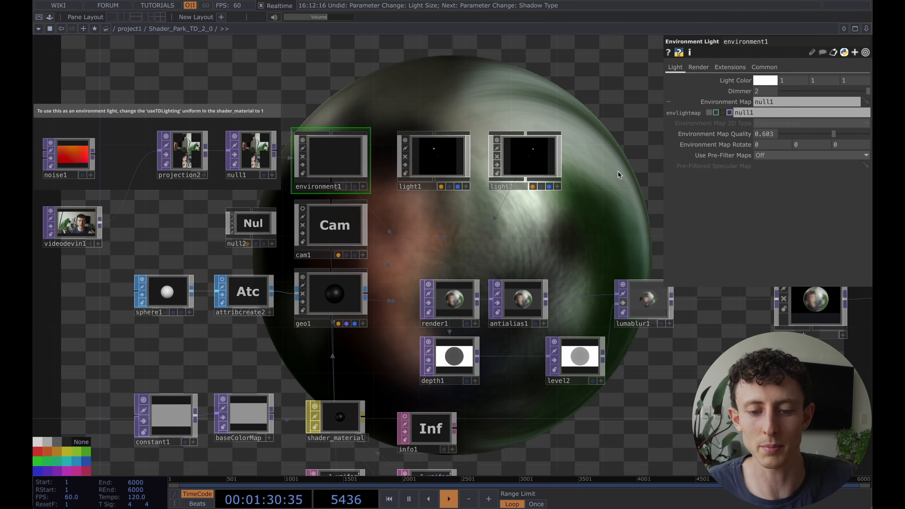
- Try a uRoughness of 0 on shader_material, and set the uniform to 0.1
{"action": "left_click_drag", "start_coordinate": [516, 224], "coordinate": [420, 111]}
{"action": "scroll", "coordinate": [375, 143], "scroll_direction": "down", "scroll_amount": 3}
{"action": "scroll", "coordinate": [420, 112], "scroll_direction": "down", "scroll_amount": 3}
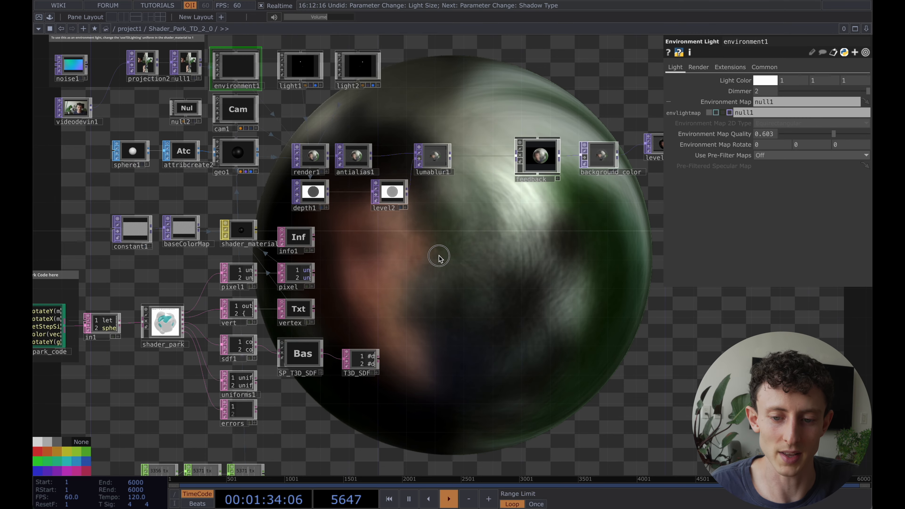
{"action": "left_click_drag", "start_coordinate": [439, 253], "coordinate": [440, 243]}
{"action": "left_click", "coordinate": [241, 219]}
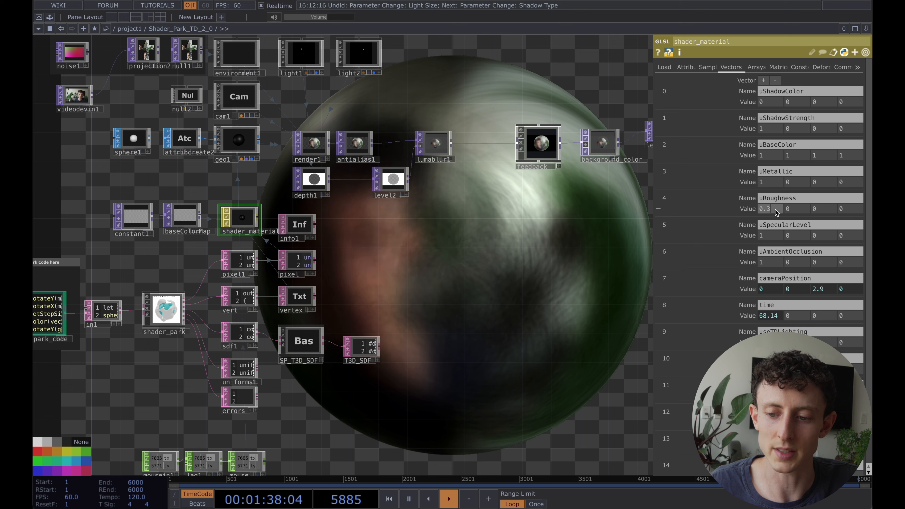
{"action": "middle_click_drag", "start_coordinate": [777, 213], "coordinate": [716, 226]}
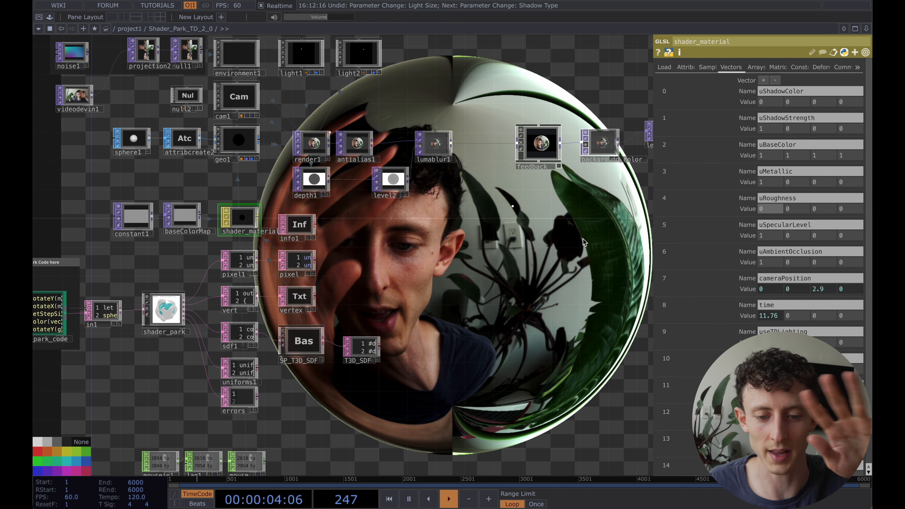
{"action": "key", "text": "ctrl+z"}
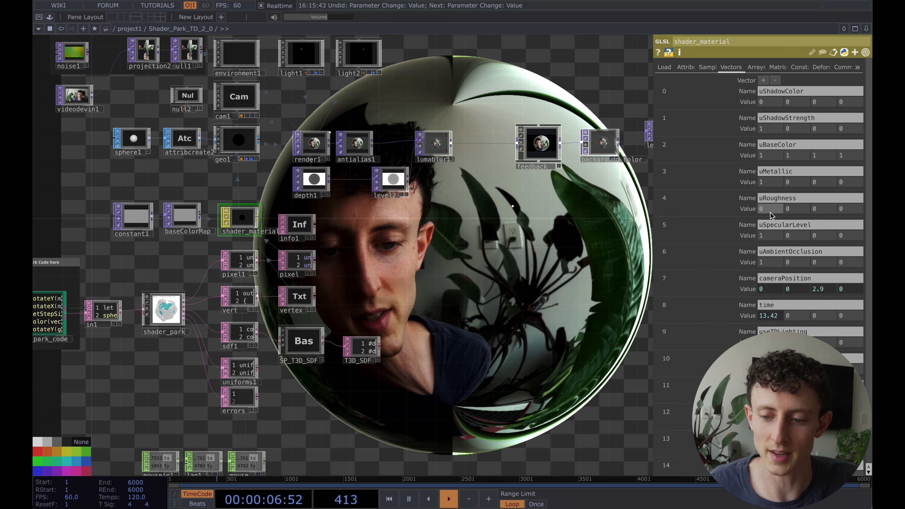
{"action": "type", "text": ".1"}
{"action": "key", "text": "Return"}
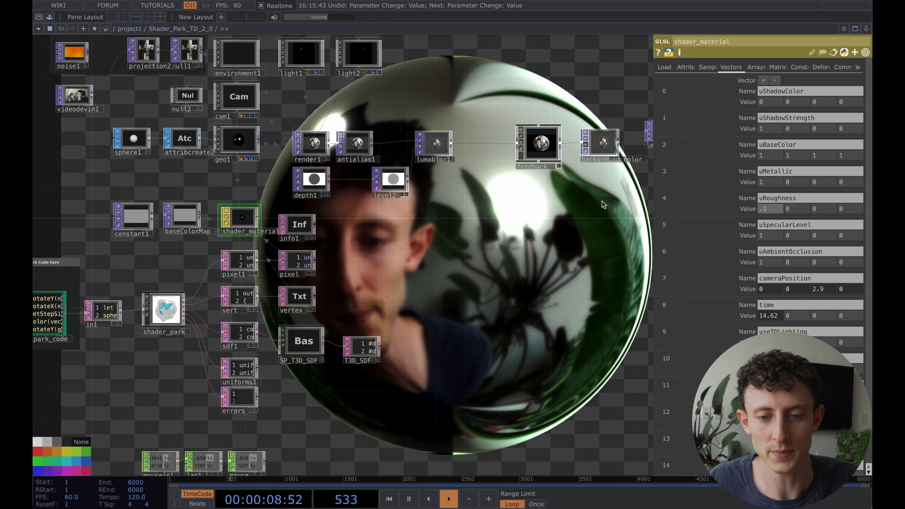
- Insert an Over TOP between lumablur1 and feedback, composite the sphere over the camera image, and undo the last change
{"action": "left_click_drag", "start_coordinate": [486, 217], "coordinate": [484, 218]}
{"action": "scroll", "coordinate": [425, 263], "scroll_direction": "down", "scroll_amount": 5}
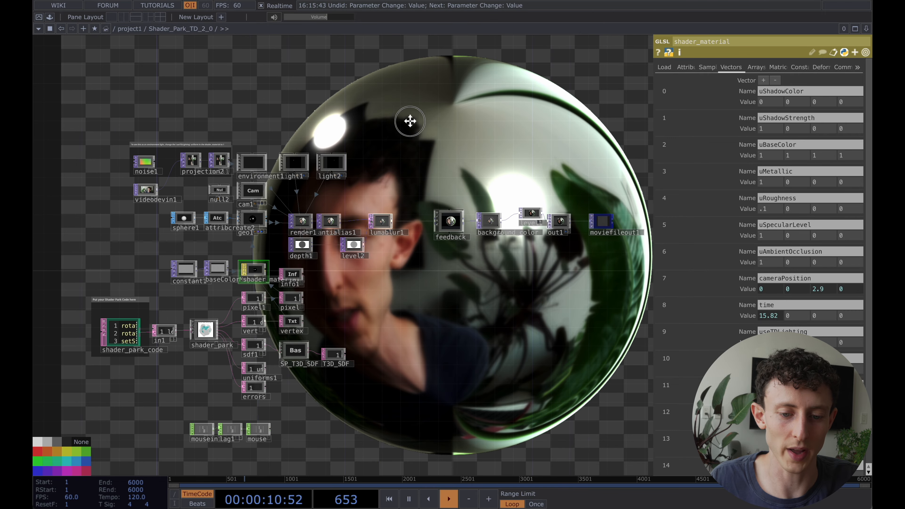
{"action": "left_click_drag", "start_coordinate": [388, 101], "coordinate": [399, 55]}
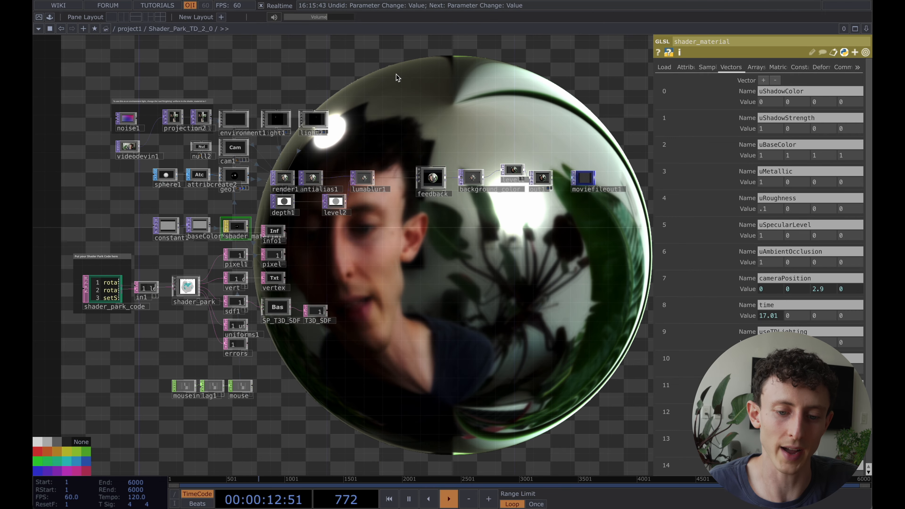
{"action": "left_click_drag", "start_coordinate": [420, 125], "coordinate": [406, 112]}
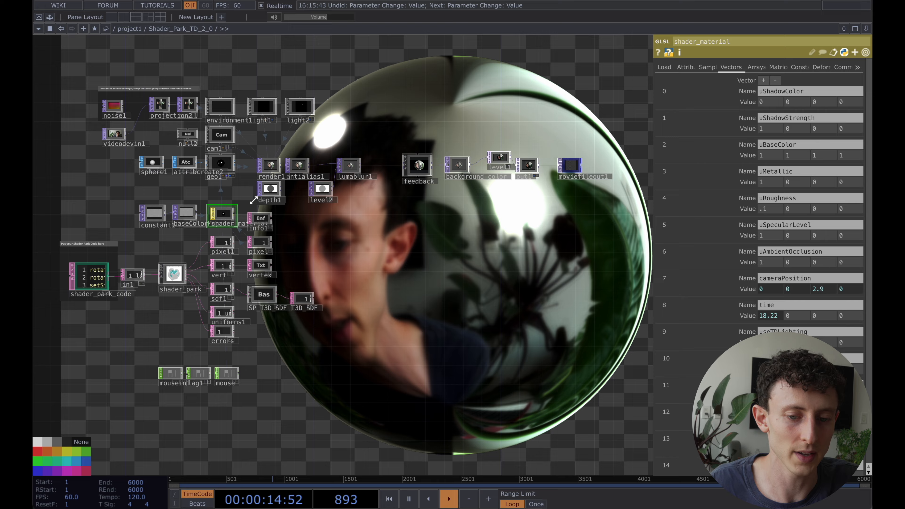
{"action": "scroll", "coordinate": [253, 200], "scroll_direction": "up", "scroll_amount": 3}
{"action": "right_click", "coordinate": [485, 139]}
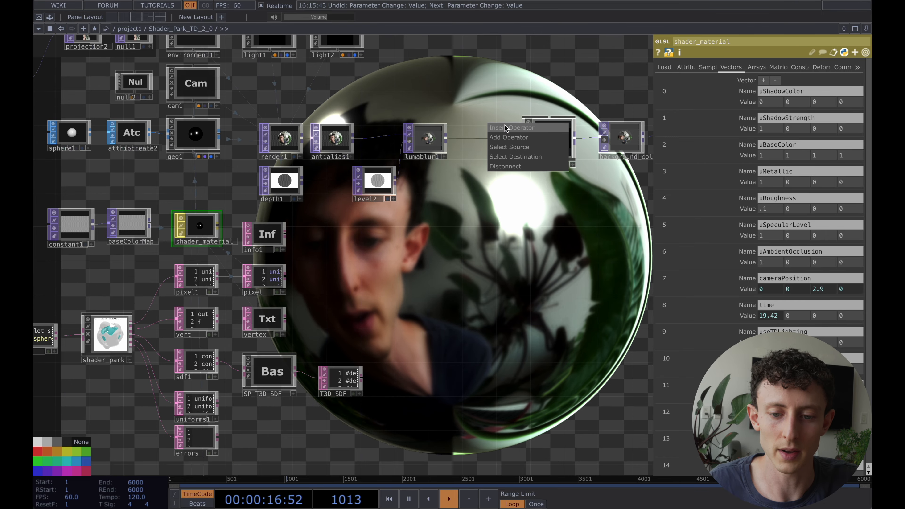
{"action": "left_click", "coordinate": [504, 127]}
{"action": "type", "text": "over"}
{"action": "key", "text": "Return"}
{"action": "left_click_drag", "start_coordinate": [504, 125], "coordinate": [503, 176]}
{"action": "scroll", "coordinate": [470, 212], "scroll_direction": "down", "scroll_amount": 4}
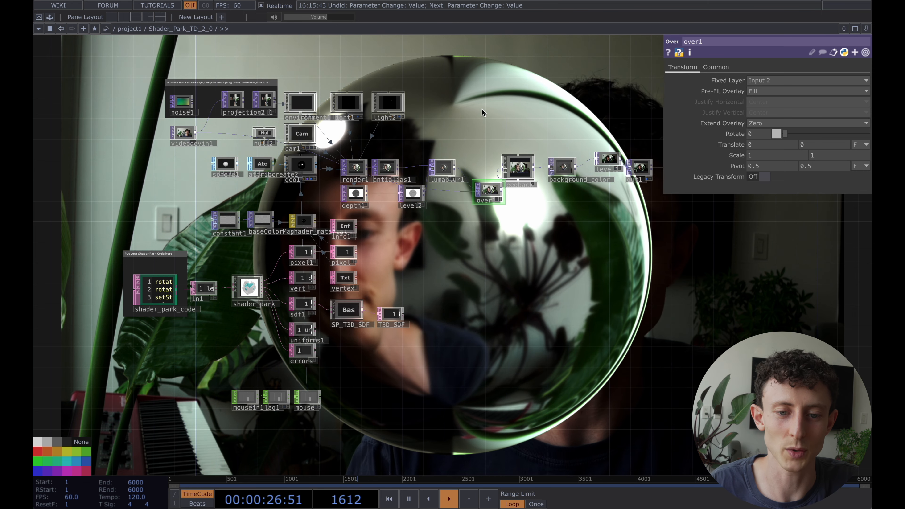
{"action": "key", "text": "ctrl+z"}
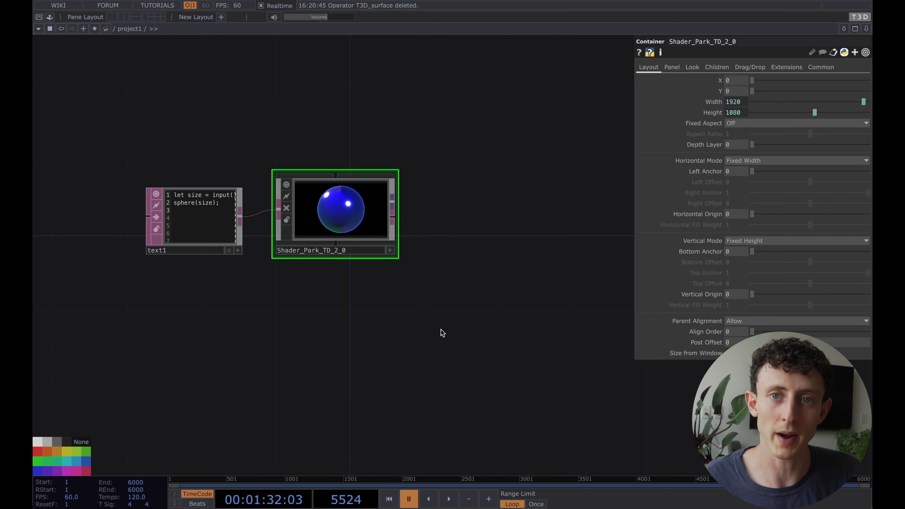
- Switch to Chrome, review the T3D Version 1.2 post on the creator's Patreon page, and download T3D_1_2.tox
{"action": "mouse_move", "coordinate": [228, 503]}
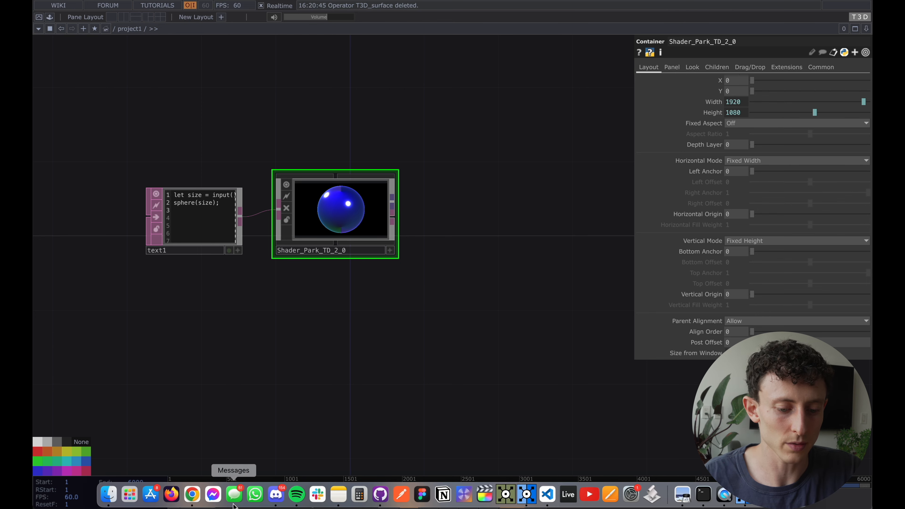
{"action": "left_click", "coordinate": [176, 500]}
{"action": "scroll", "coordinate": [305, 254], "scroll_direction": "up", "scroll_amount": 5}
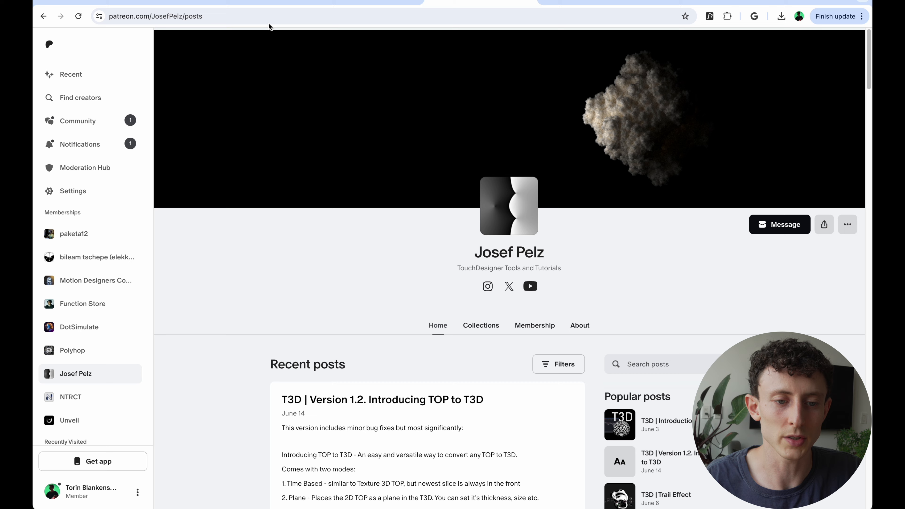
{"action": "left_click", "coordinate": [234, 16]}
{"action": "left_click", "coordinate": [281, 20]}
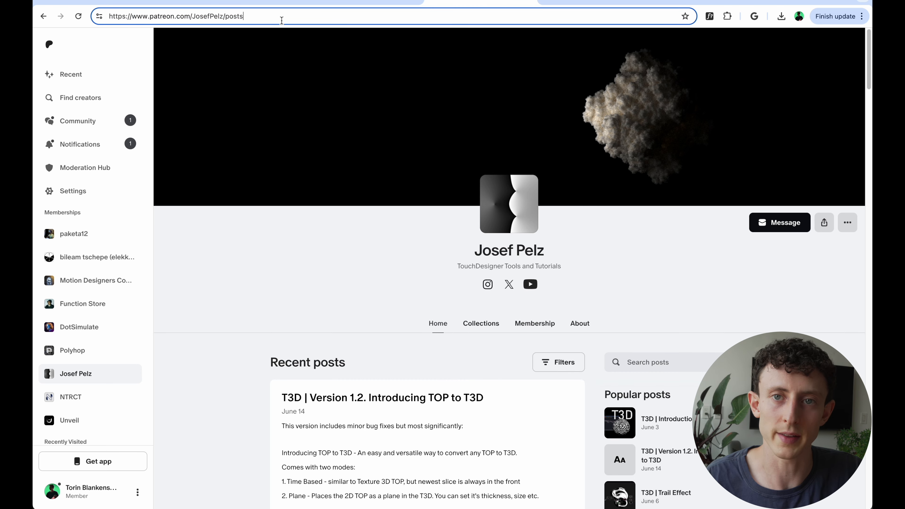
{"action": "scroll", "coordinate": [289, 192], "scroll_direction": "down", "scroll_amount": 3}
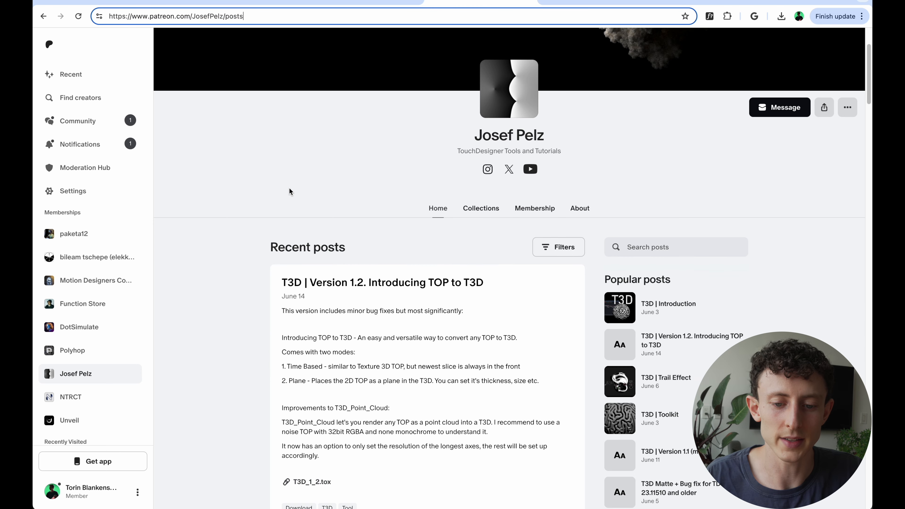
{"action": "scroll", "coordinate": [359, 229], "scroll_direction": "down", "scroll_amount": 1}
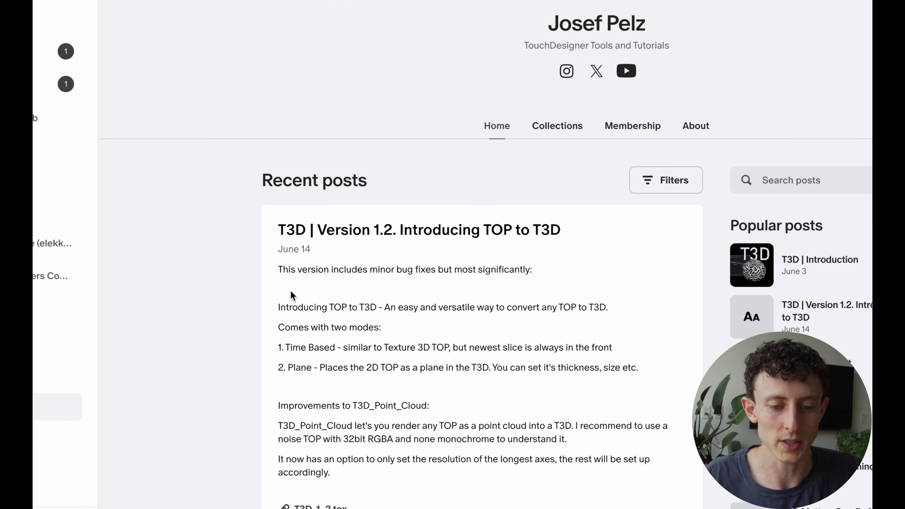
{"action": "left_click_drag", "start_coordinate": [282, 231], "coordinate": [479, 234]}
{"action": "scroll", "coordinate": [359, 358], "scroll_direction": "down", "scroll_amount": 1}
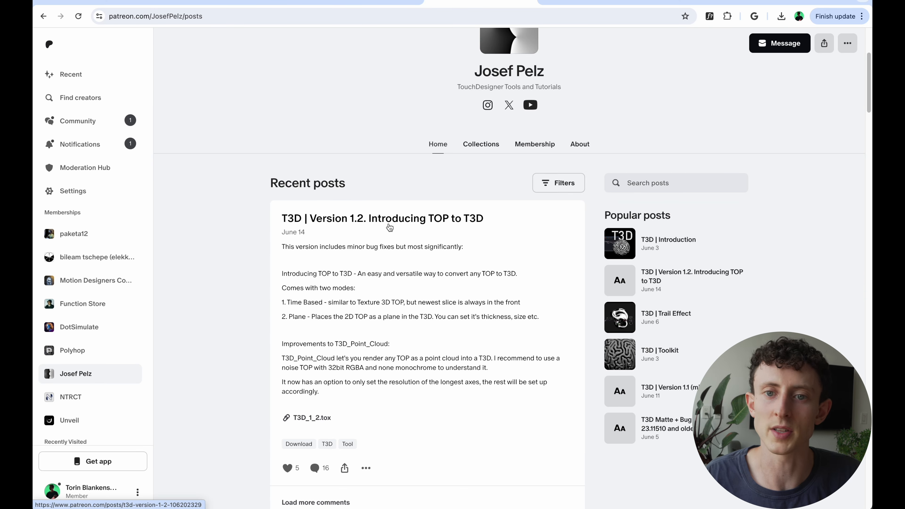
{"action": "scroll", "coordinate": [424, 258], "scroll_direction": "down", "scroll_amount": 1}
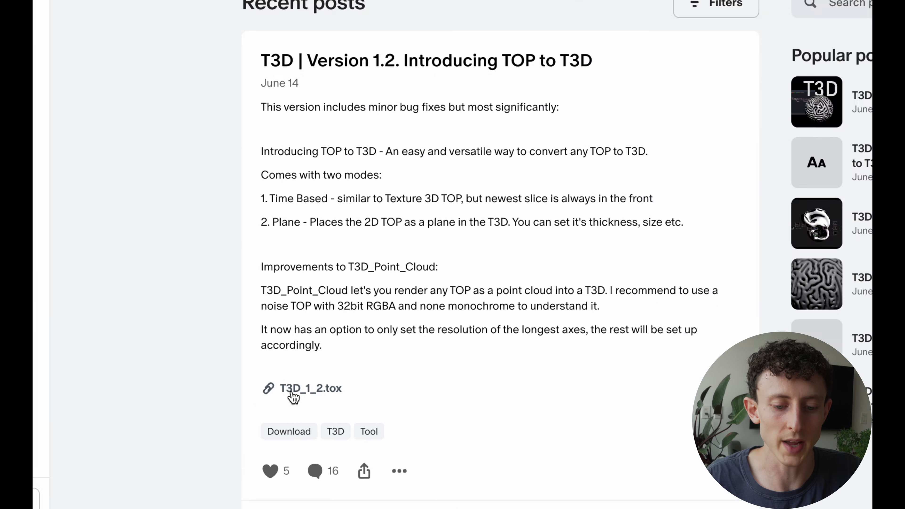
{"action": "left_click", "coordinate": [301, 396]}
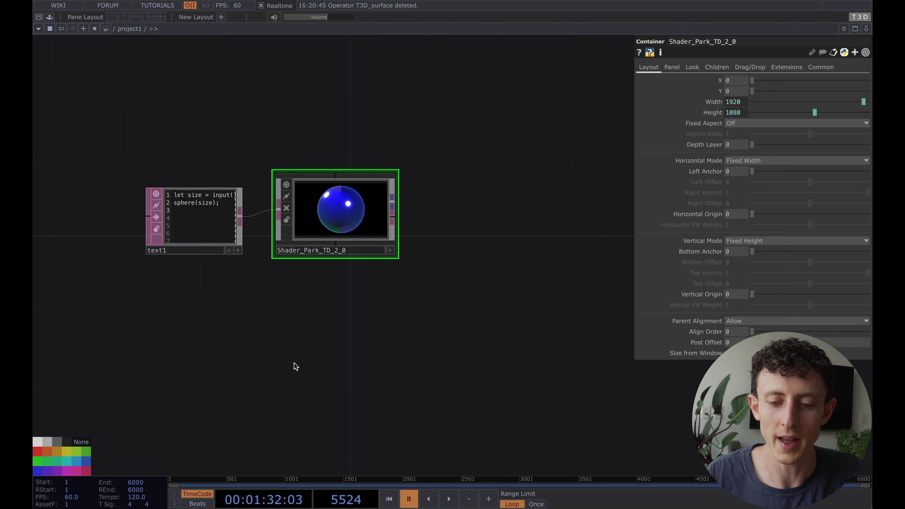
- Switch back to TouchDesigner and load T3D_1_2.tox from the Downloads folder into the project1 network
{"action": "mouse_move", "coordinate": [524, 506]}
{"action": "left_click", "coordinate": [776, 495]}
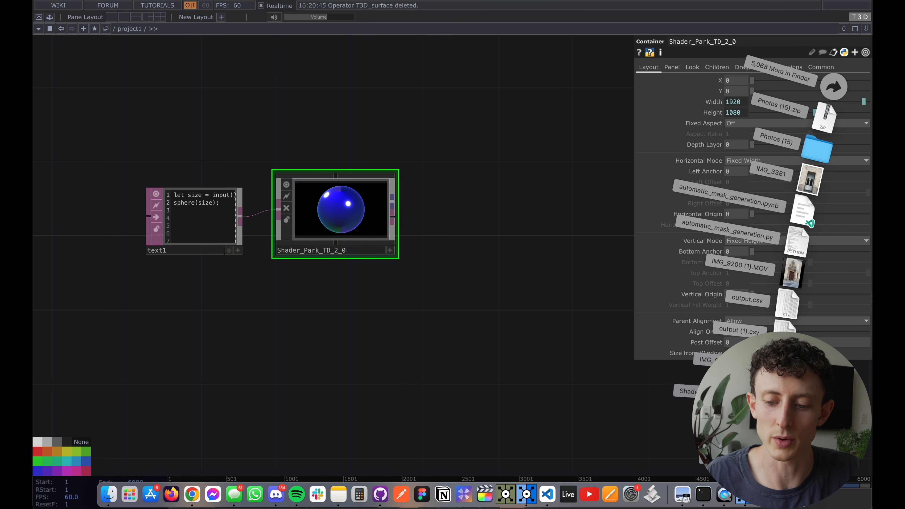
{"action": "left_click_drag", "start_coordinate": [776, 458], "coordinate": [556, 360]}
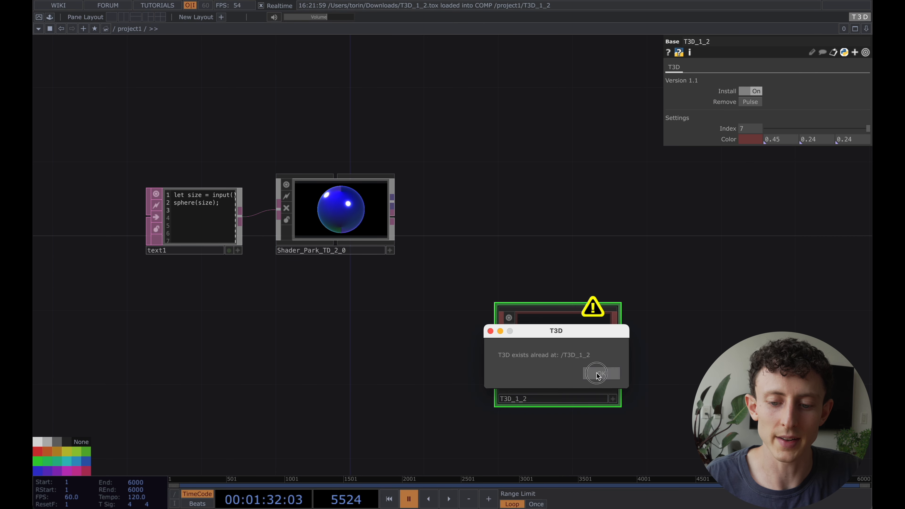
{"action": "left_click", "coordinate": [597, 374]}
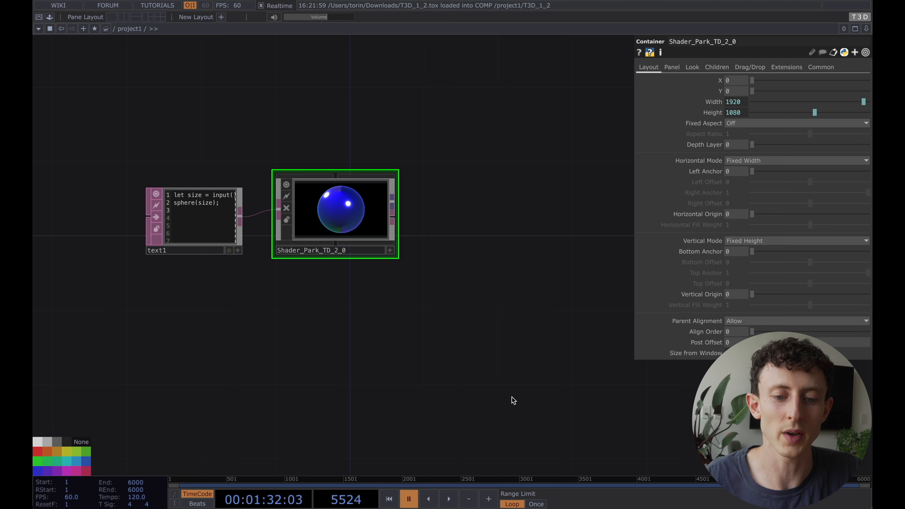
{"action": "left_click_drag", "start_coordinate": [513, 400], "coordinate": [526, 369]}
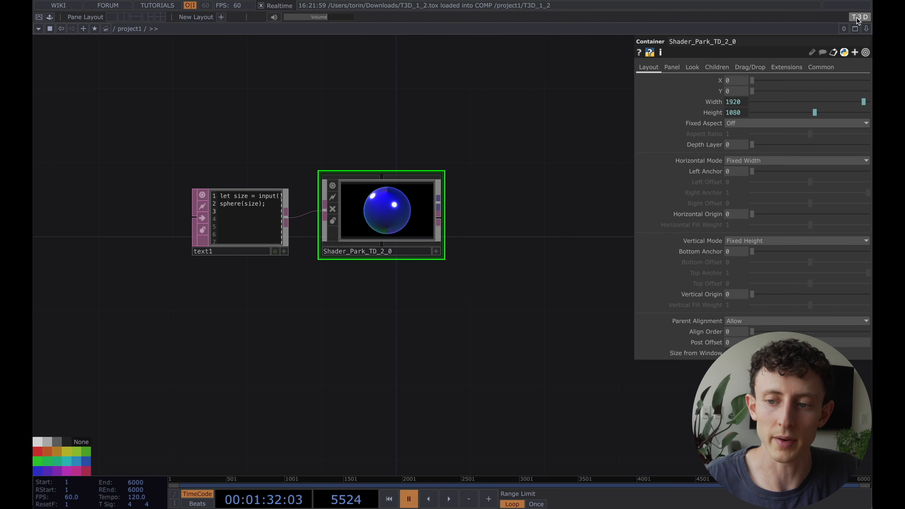
- Add a T3D Shape operator beside the Shader Park component and keep its type at Sphere
{"action": "double_click", "coordinate": [431, 296]}
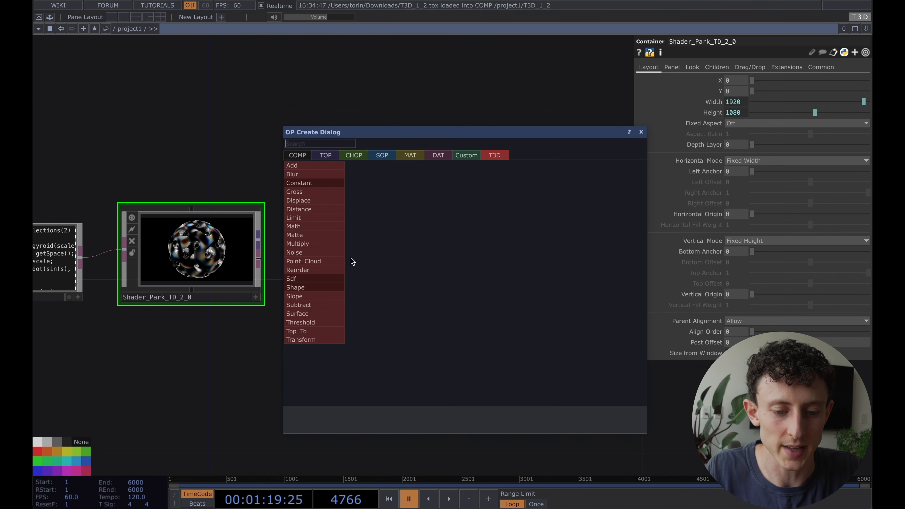
{"action": "type", "text": "sha"}
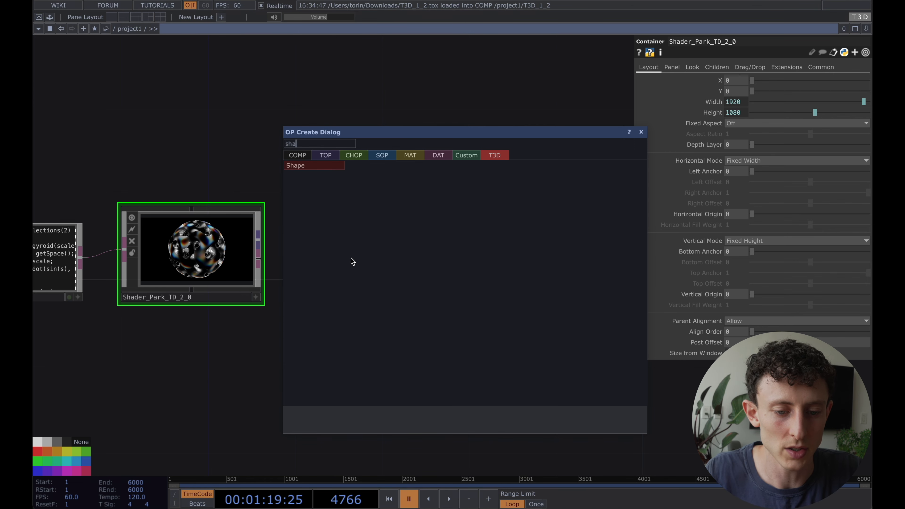
{"action": "left_click", "coordinate": [312, 166]}
{"action": "left_click", "coordinate": [552, 178]}
{"action": "left_click_drag", "start_coordinate": [552, 178], "coordinate": [552, 220]}
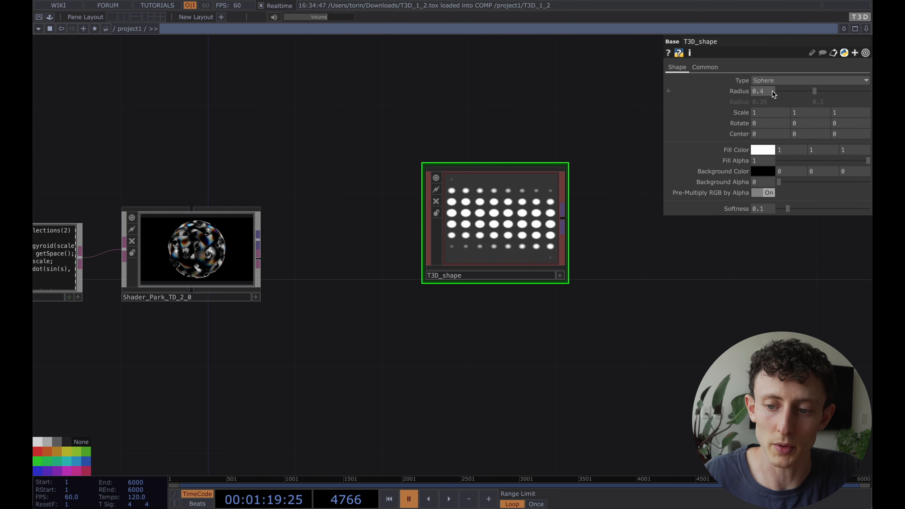
{"action": "left_click", "coordinate": [779, 81]}
{"action": "left_click", "coordinate": [766, 90]}
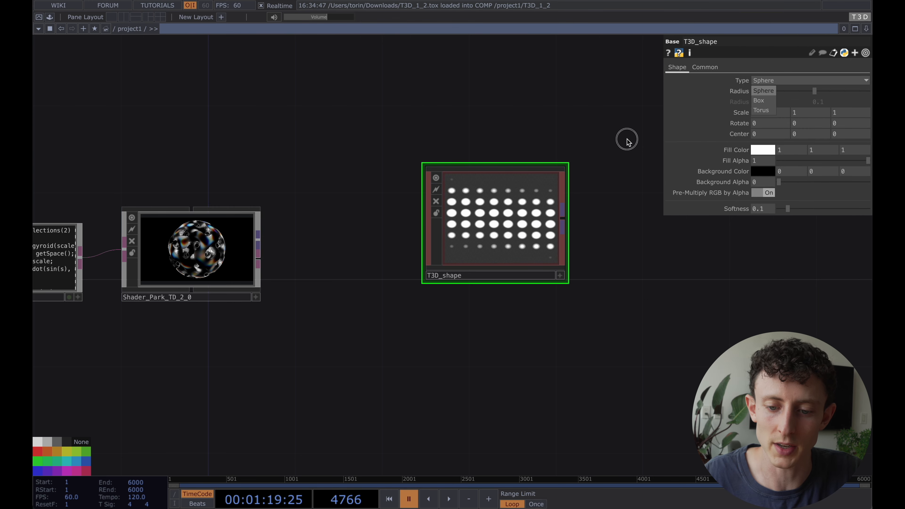
- Append a T3D Surface operator to the output of T3D_shape
{"action": "left_click_drag", "start_coordinate": [627, 137], "coordinate": [368, 183]}
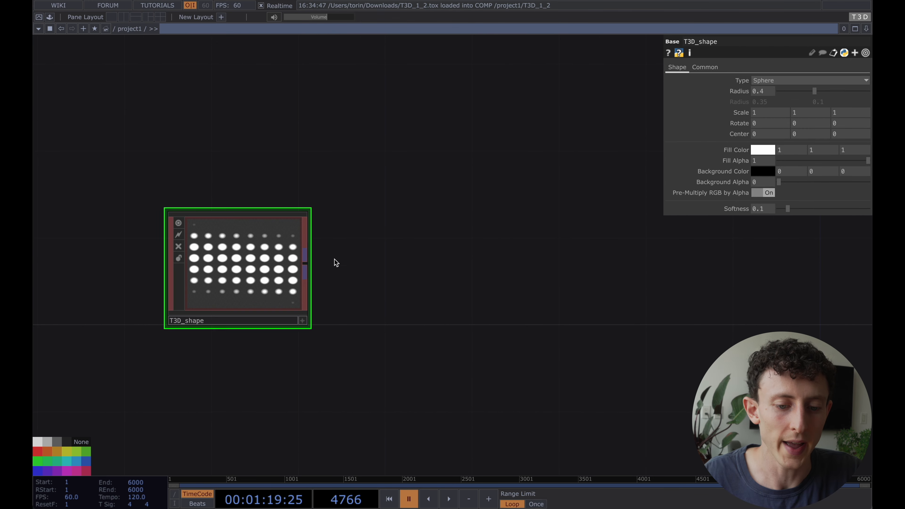
{"action": "right_click", "coordinate": [307, 263]}
{"action": "type", "text": "surc"}
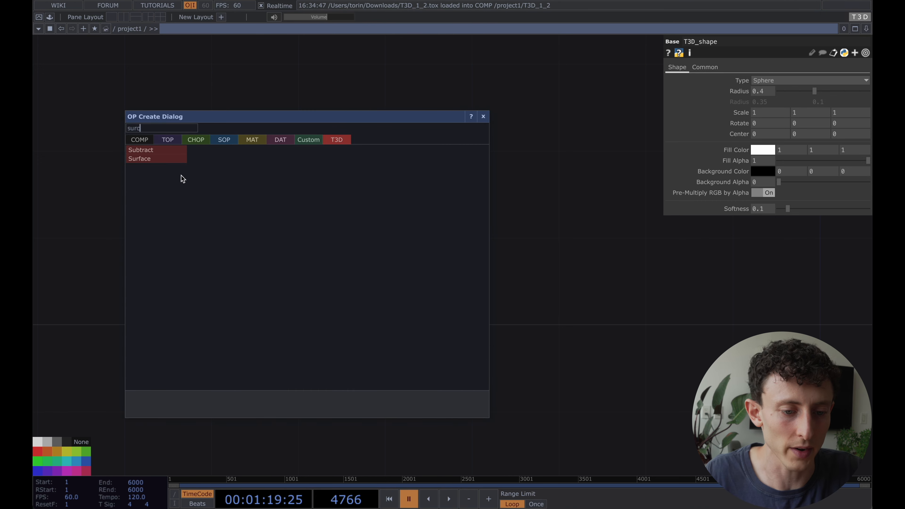
{"action": "left_click", "coordinate": [166, 160]}
{"action": "left_click", "coordinate": [457, 274]}
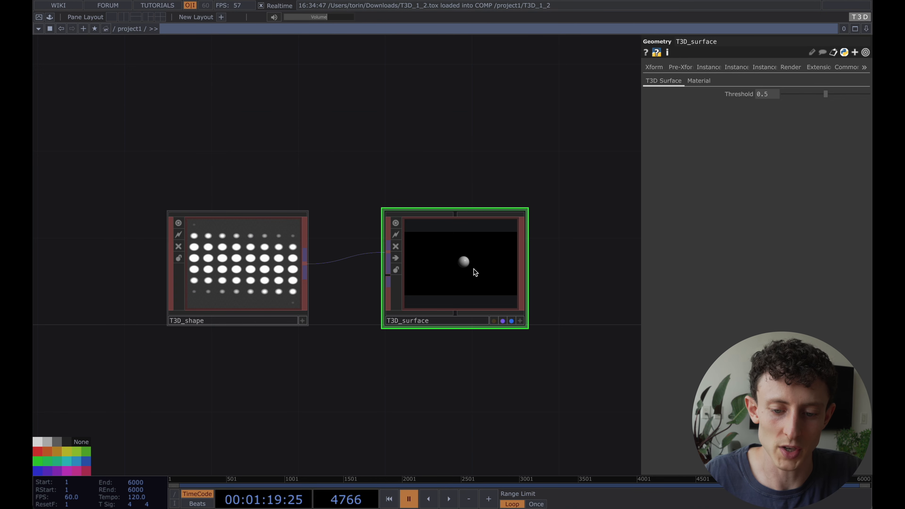
{"action": "scroll", "coordinate": [465, 264], "scroll_direction": "up", "scroll_amount": 4}
{"action": "scroll", "coordinate": [467, 266], "scroll_direction": "down", "scroll_amount": 3}
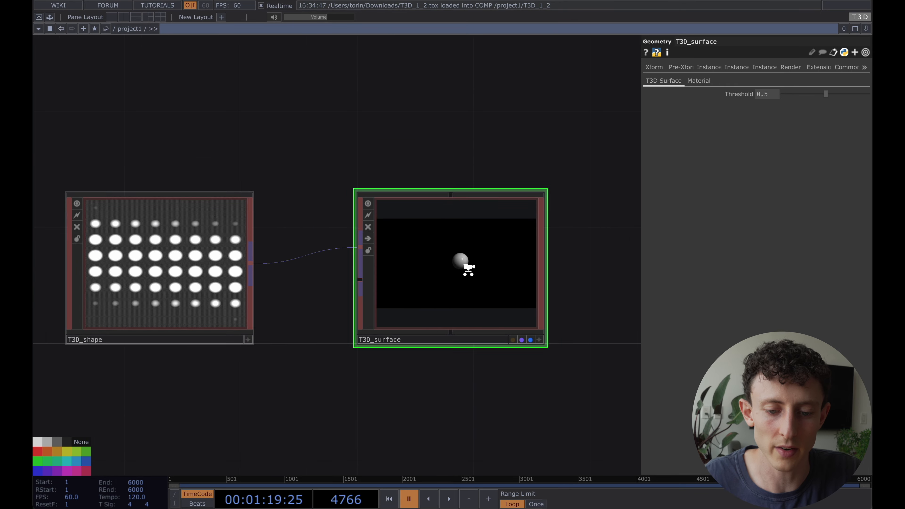
- Add a Render TOP beside T3D_surface
{"action": "scroll", "coordinate": [469, 267], "scroll_direction": "down", "scroll_amount": 5}
{"action": "left_click_drag", "start_coordinate": [450, 142], "coordinate": [418, 181]}
{"action": "key", "text": "Tab"}
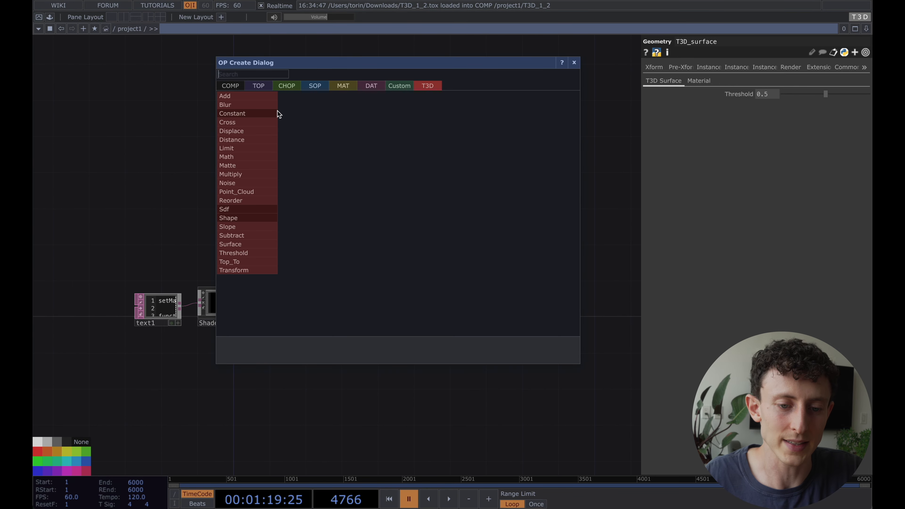
{"action": "left_click", "coordinate": [258, 86]}
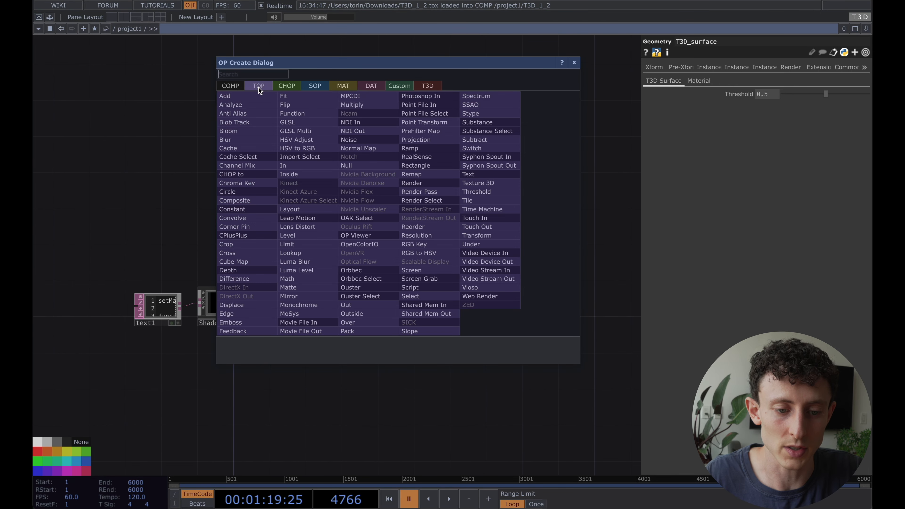
{"action": "type", "text": "render"}
{"action": "left_click", "coordinate": [436, 184]}
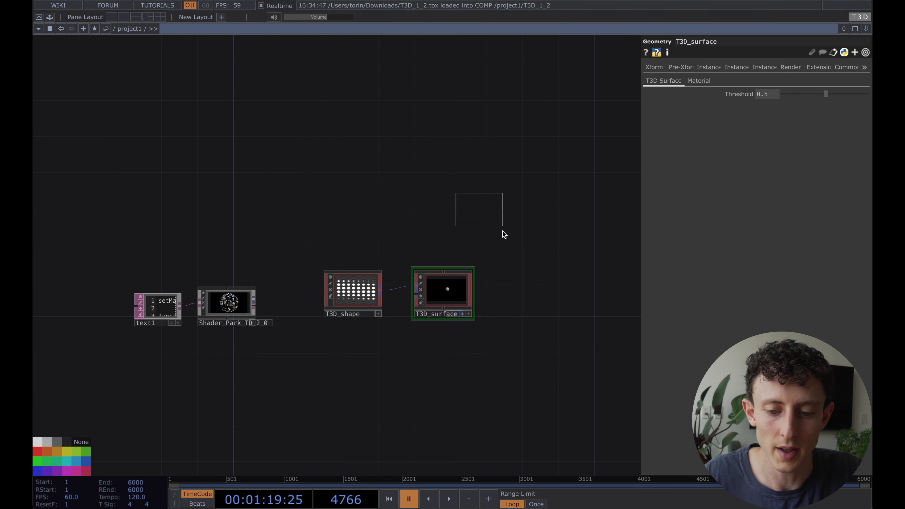
{"action": "left_click", "coordinate": [514, 296]}
{"action": "scroll", "coordinate": [514, 296], "scroll_direction": "up", "scroll_amount": 5}
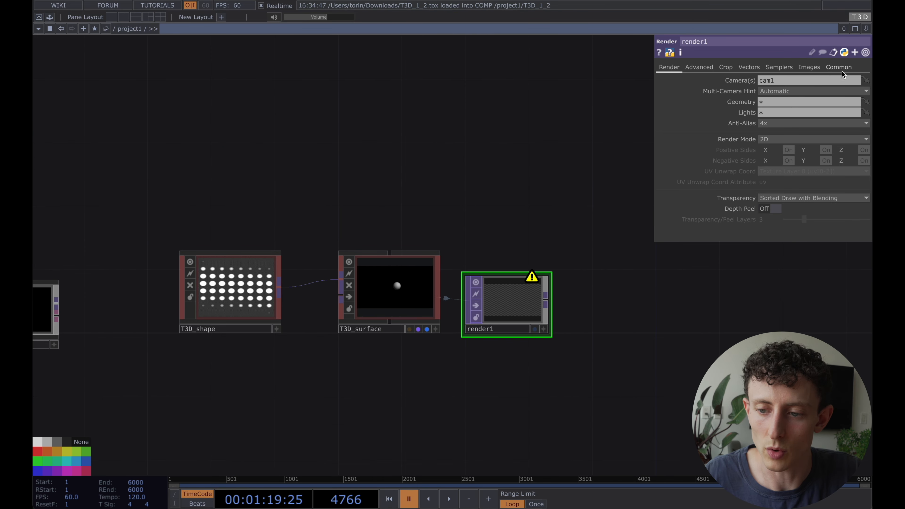
- Add a Camera COMP above T3D_surface for the render
{"action": "key", "text": "Tab"}
{"action": "type", "text": "cam"}
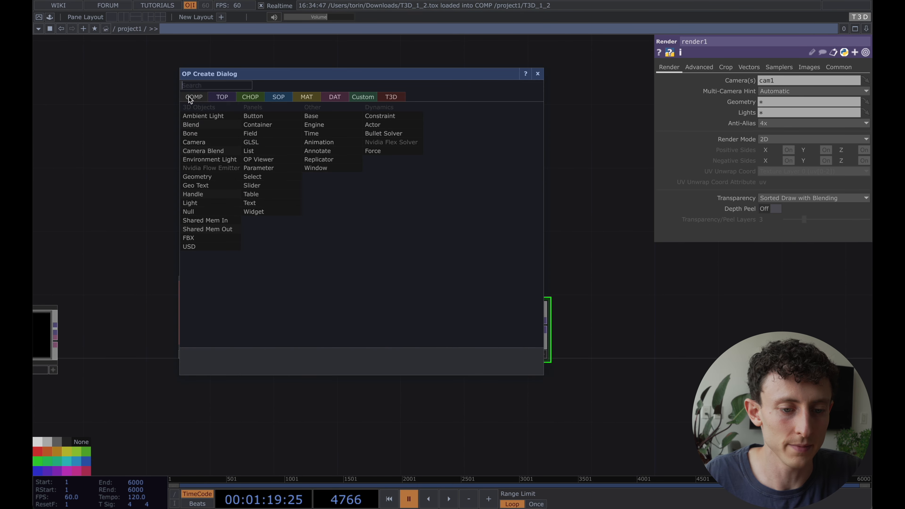
{"action": "left_click", "coordinate": [224, 142]}
{"action": "left_click", "coordinate": [404, 189]}
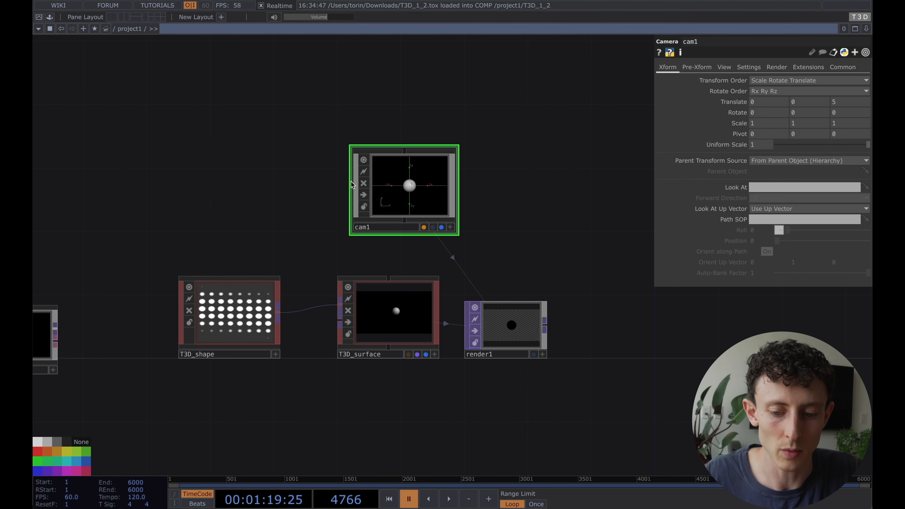
- Add an Environment Light COMP above cam1
{"action": "left_click_drag", "start_coordinate": [302, 171], "coordinate": [299, 208]}
{"action": "key", "text": "Tab"}
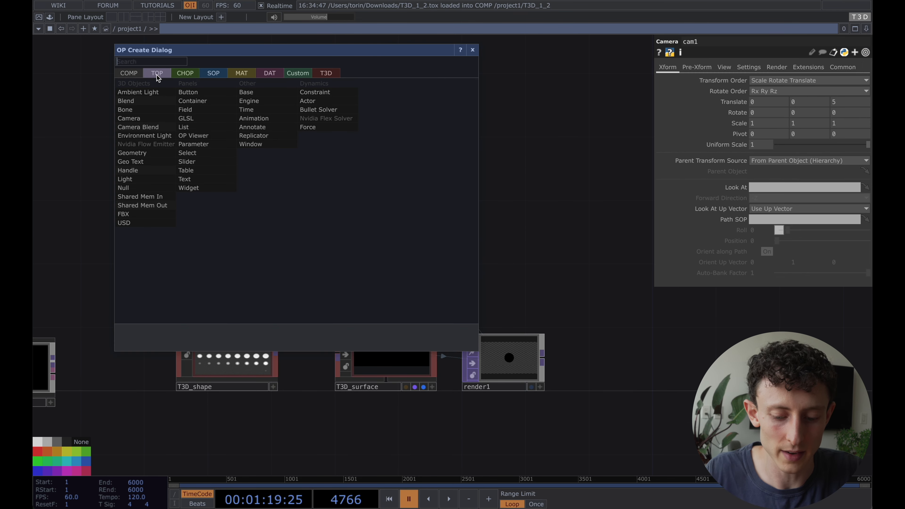
{"action": "type", "text": "env"}
{"action": "left_click", "coordinate": [143, 137]}
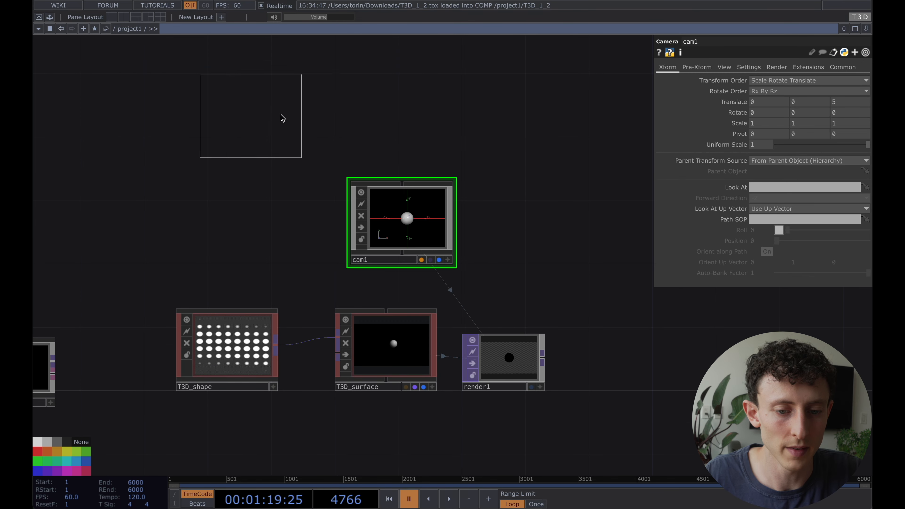
{"action": "left_click", "coordinate": [414, 118]}
- Create a white Constant TOP followed by a Null, and assign the Null as environment1's Environment Map
{"action": "left_click_drag", "start_coordinate": [293, 107], "coordinate": [269, 154]}
{"action": "key", "text": "Tab"}
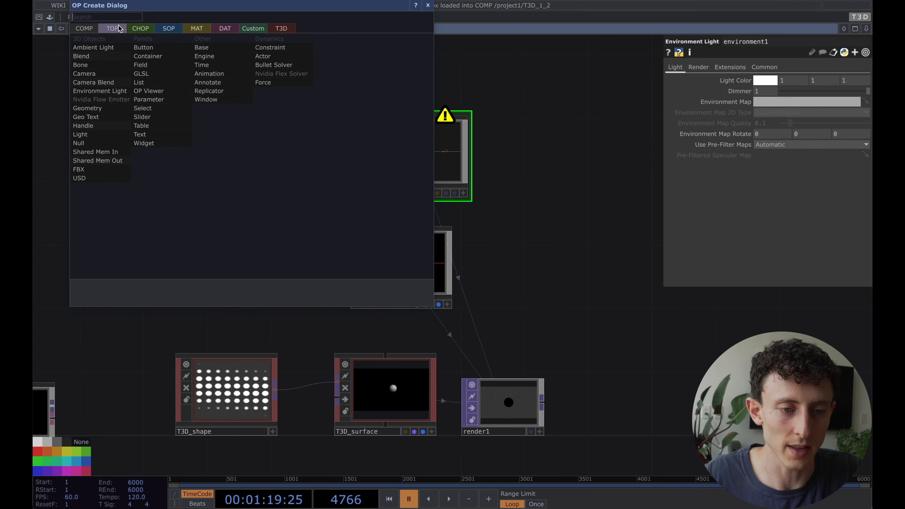
{"action": "left_click", "coordinate": [113, 28]}
{"action": "left_click", "coordinate": [107, 146]}
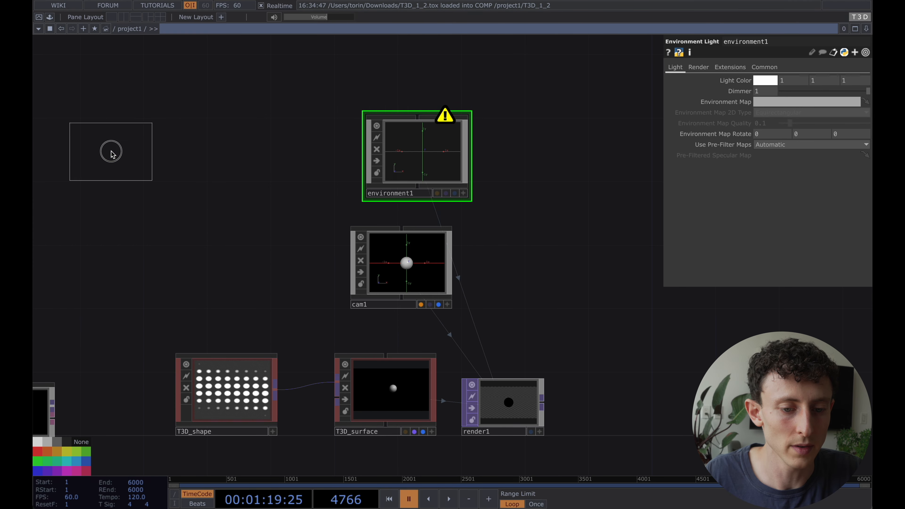
{"action": "left_click", "coordinate": [201, 137]}
{"action": "key", "text": "alt+n"}
{"action": "left_click", "coordinate": [281, 153]}
{"action": "left_click_drag", "start_coordinate": [284, 143], "coordinate": [423, 143]}
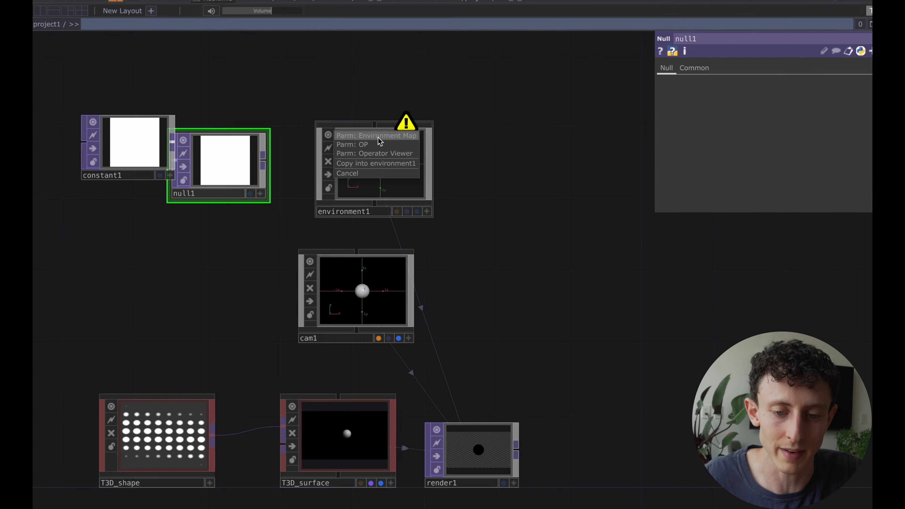
{"action": "left_click", "coordinate": [379, 138]}
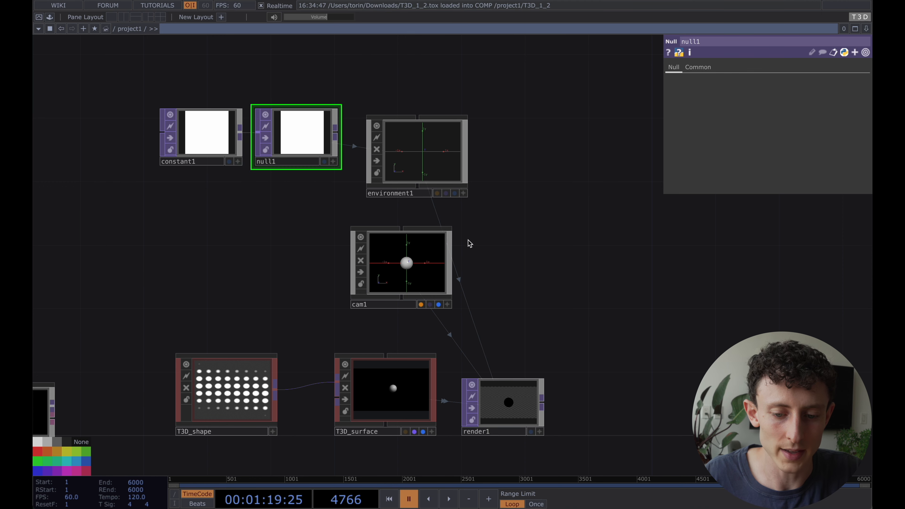
- Change the material type of T3D_surface to PBR
{"action": "scroll", "coordinate": [600, 258], "scroll_direction": "down", "scroll_amount": 3}
{"action": "left_click", "coordinate": [402, 339]}
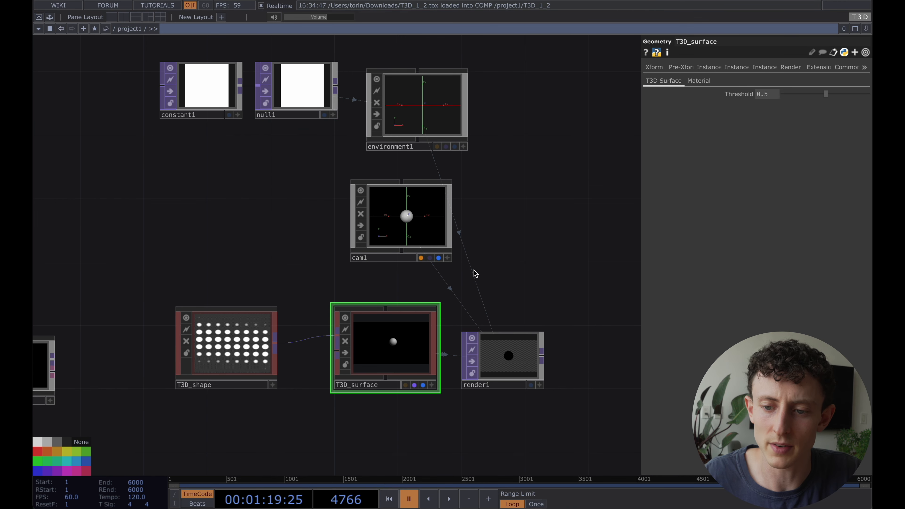
{"action": "left_click", "coordinate": [701, 82]}
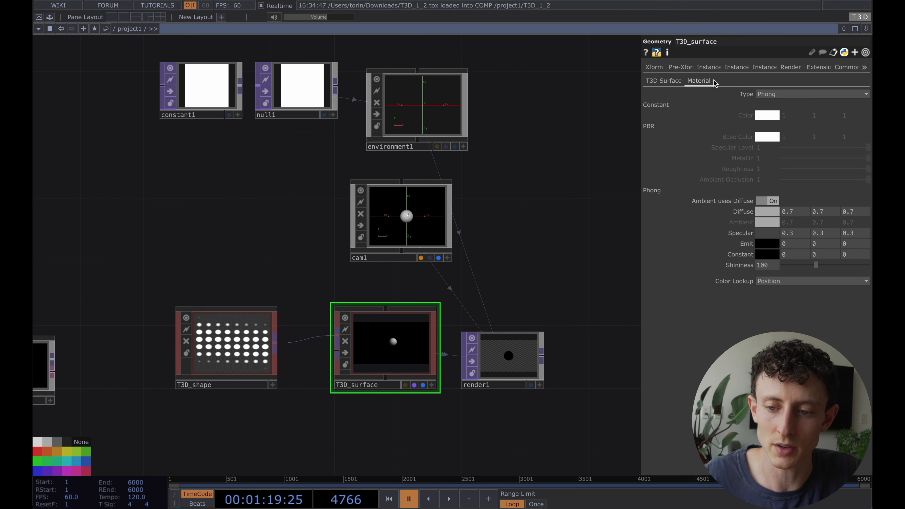
{"action": "left_click", "coordinate": [771, 94]}
{"action": "left_click", "coordinate": [773, 114]}
{"action": "scroll", "coordinate": [504, 232], "scroll_direction": "up", "scroll_amount": 4}
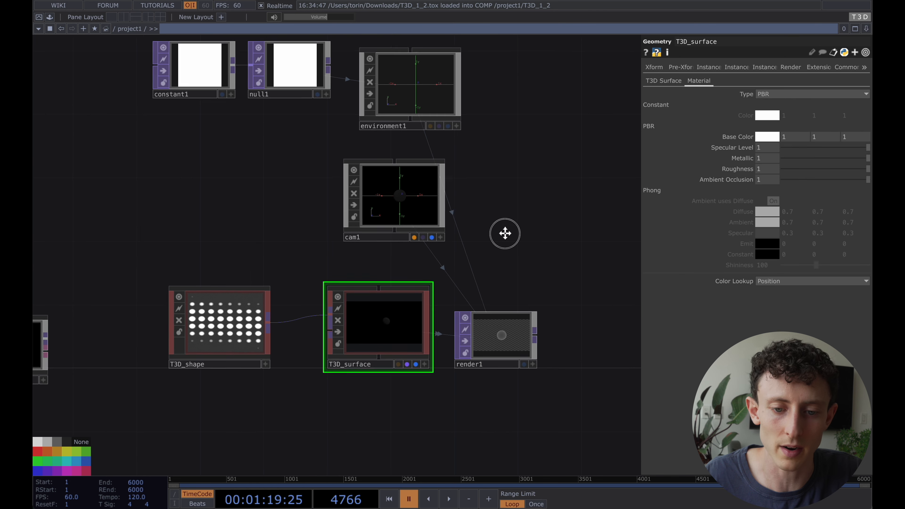
- Add an Out TOP after render1, space it out beyond the render, and display it as the network background
{"action": "scroll", "coordinate": [479, 259], "scroll_direction": "down", "scroll_amount": 4}
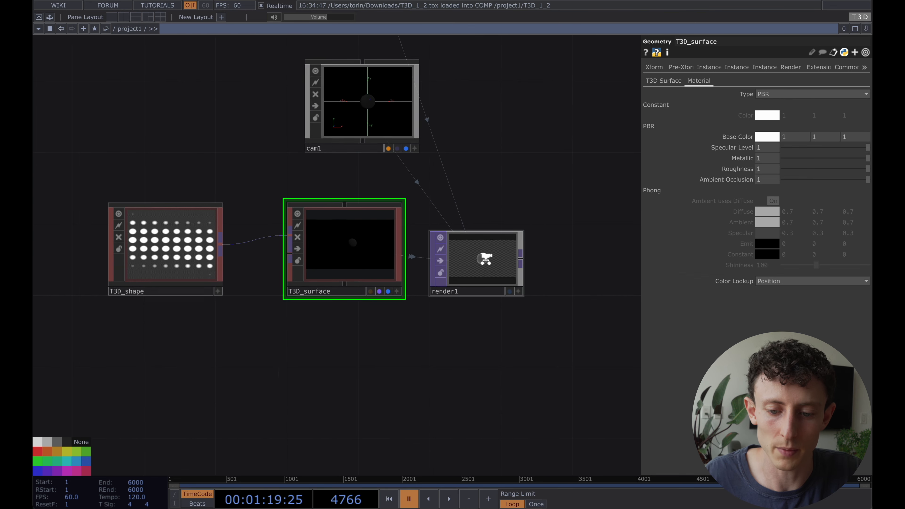
{"action": "left_click", "coordinate": [520, 258]}
{"action": "left_click", "coordinate": [521, 257]}
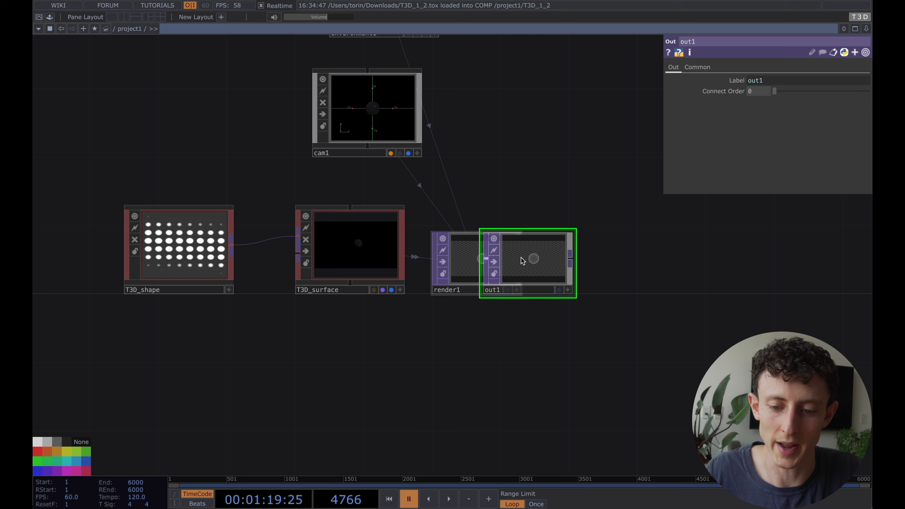
{"action": "left_click", "coordinate": [678, 290]}
{"action": "left_click_drag", "start_coordinate": [592, 214], "coordinate": [551, 228]}
{"action": "left_click_drag", "start_coordinate": [587, 288], "coordinate": [654, 289]}
- Insert an RGB Key TOP on the connection between render1 and out1
{"action": "right_click", "coordinate": [528, 272]}
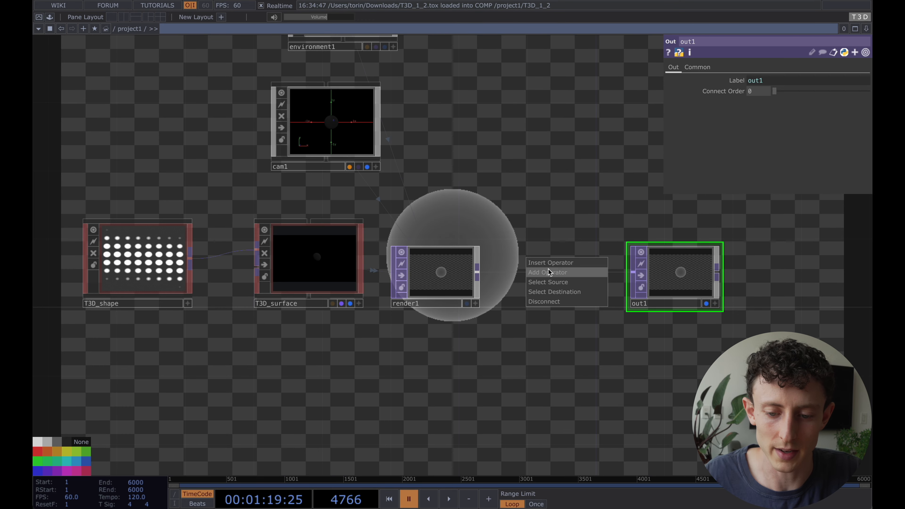
{"action": "left_click", "coordinate": [550, 265]}
{"action": "type", "text": "rg"}
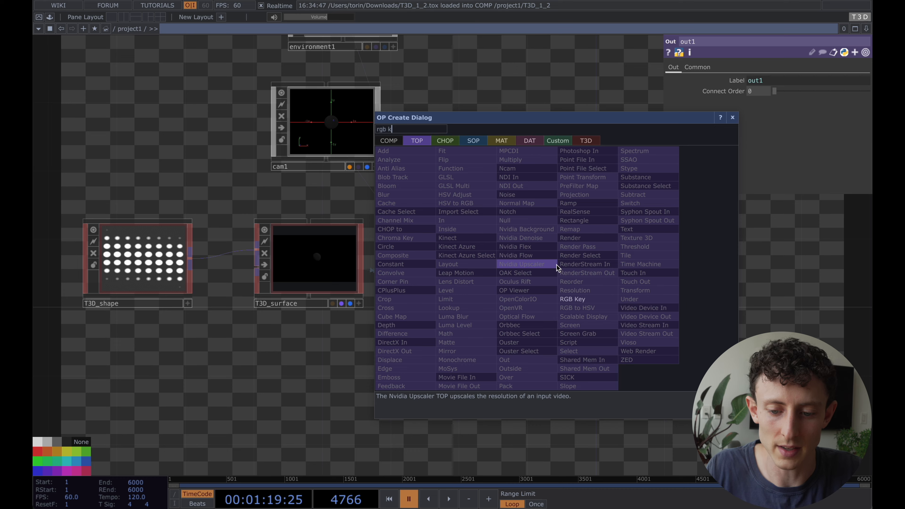
{"action": "type", "text": "b k"}
{"action": "key", "text": "Return"}
{"action": "left_click", "coordinate": [559, 268]}
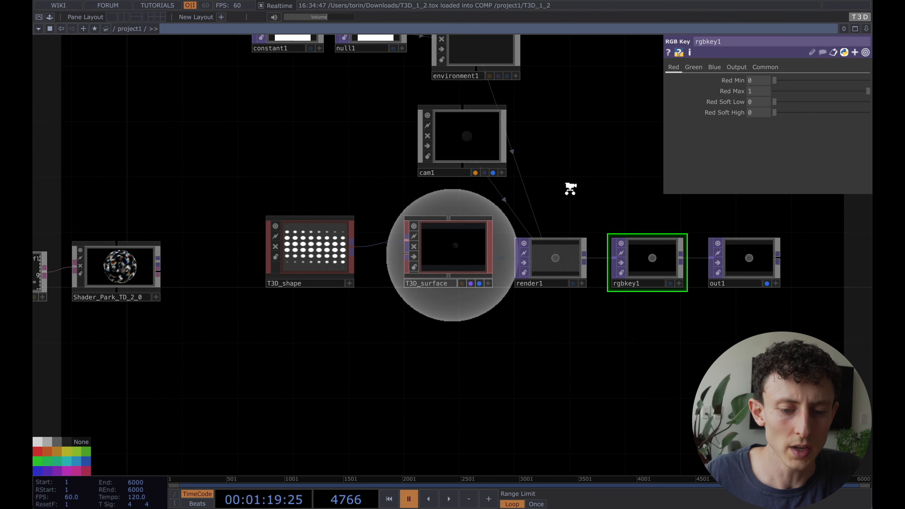
- Set the resolution of T3D_shape to 128 by 128 by 128, keeping the 16-bit float (RGBA) pixel format, and pause the timeline
{"action": "scroll", "coordinate": [570, 189], "scroll_direction": "down", "scroll_amount": 2}
{"action": "left_click", "coordinate": [389, 228]}
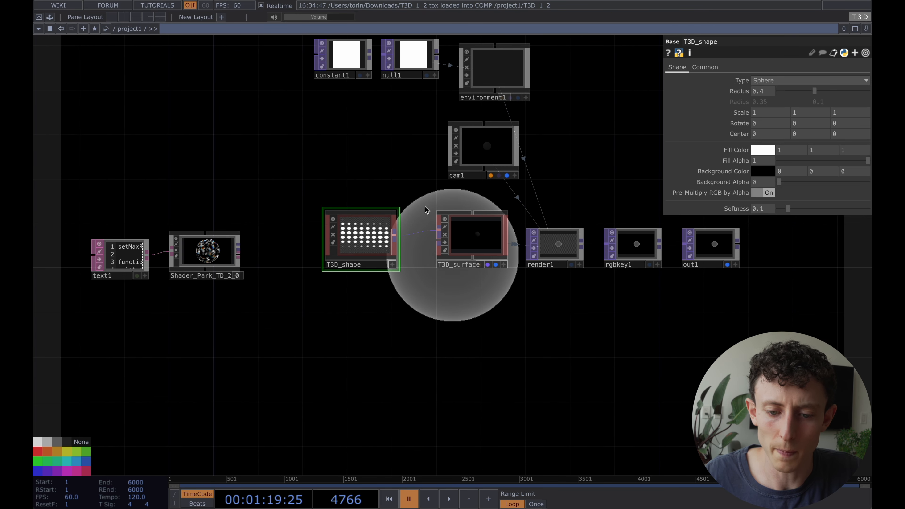
{"action": "left_click", "coordinate": [710, 68]}
{"action": "left_click_drag", "start_coordinate": [603, 122], "coordinate": [508, 177]}
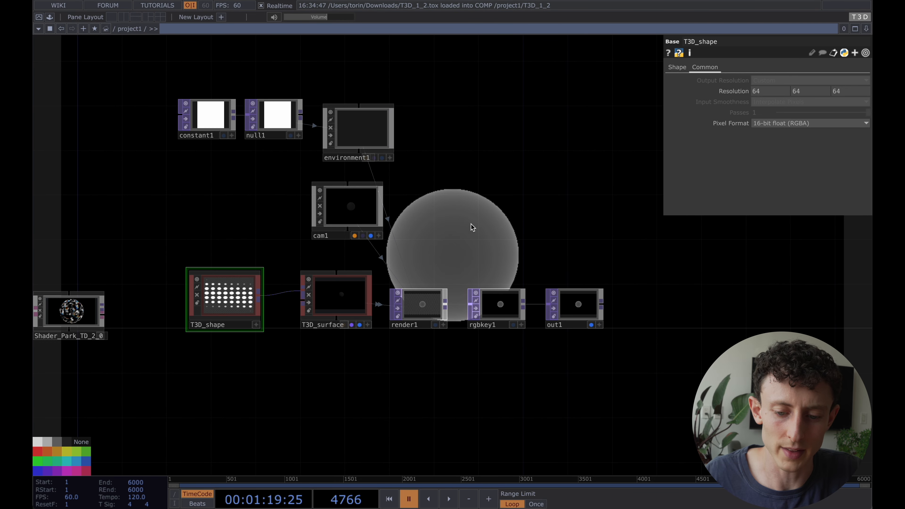
{"action": "left_click", "coordinate": [761, 89]}
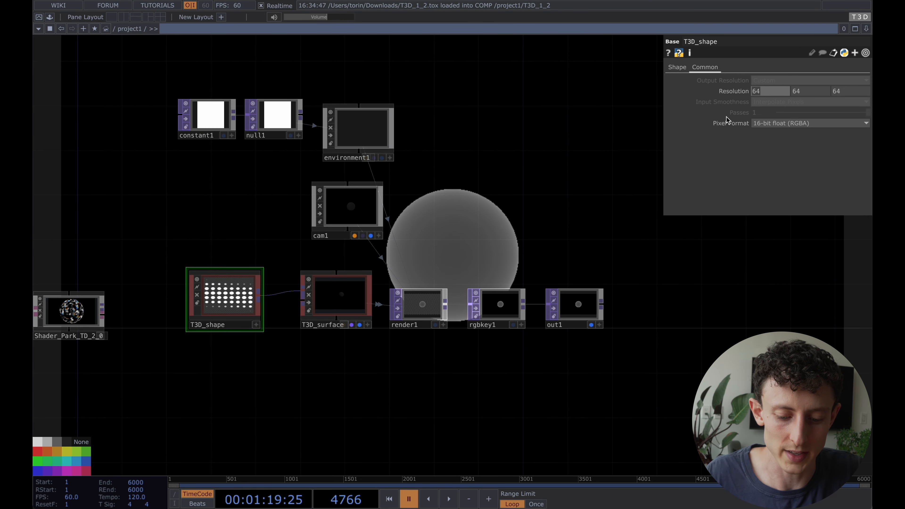
{"action": "key", "text": "ctrl+z"}
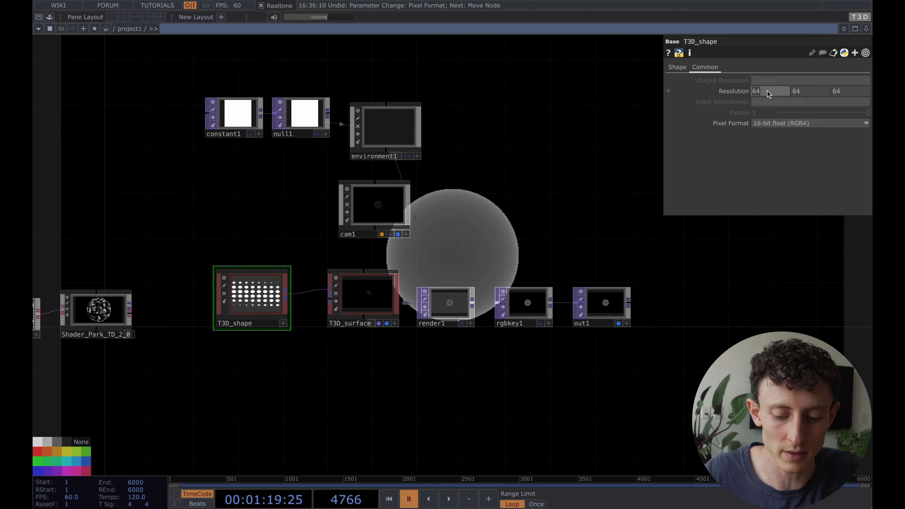
{"action": "type", "text": "12"}
{"action": "key", "text": "Tab"}
{"action": "type", "text": "8"}
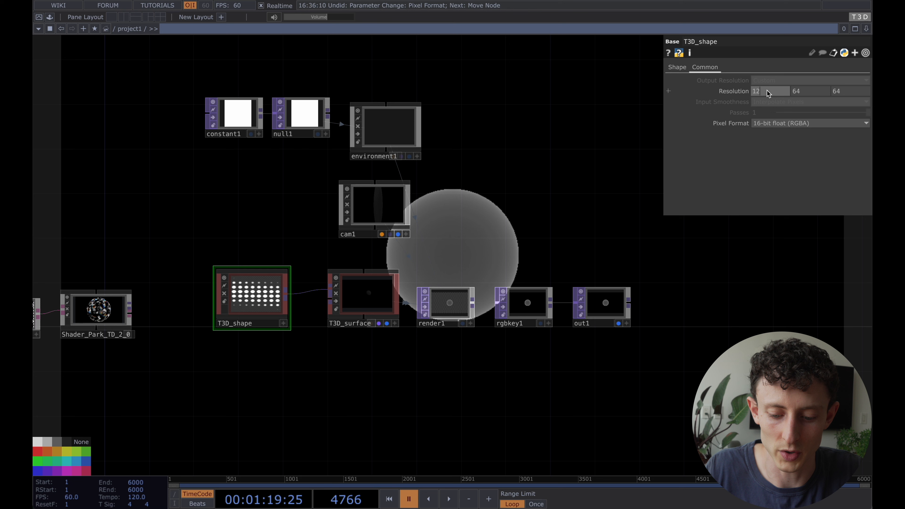
{"action": "key", "text": "Tab"}
{"action": "key", "text": "Tab"}
{"action": "type", "text": "128"}
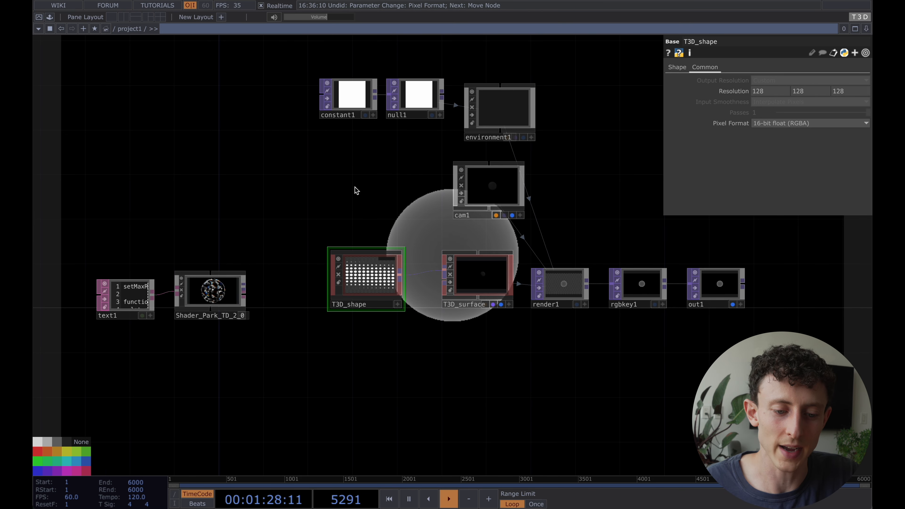
{"action": "key", "text": "space"}
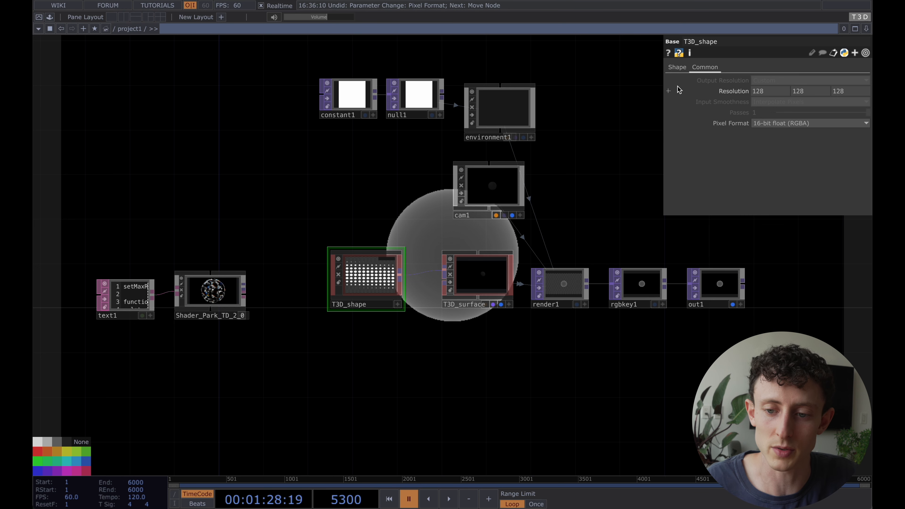
- Try Box as the shape type of T3D_shape
{"action": "left_click", "coordinate": [671, 74]}
{"action": "left_click", "coordinate": [784, 80]}
{"action": "left_click", "coordinate": [767, 86]}
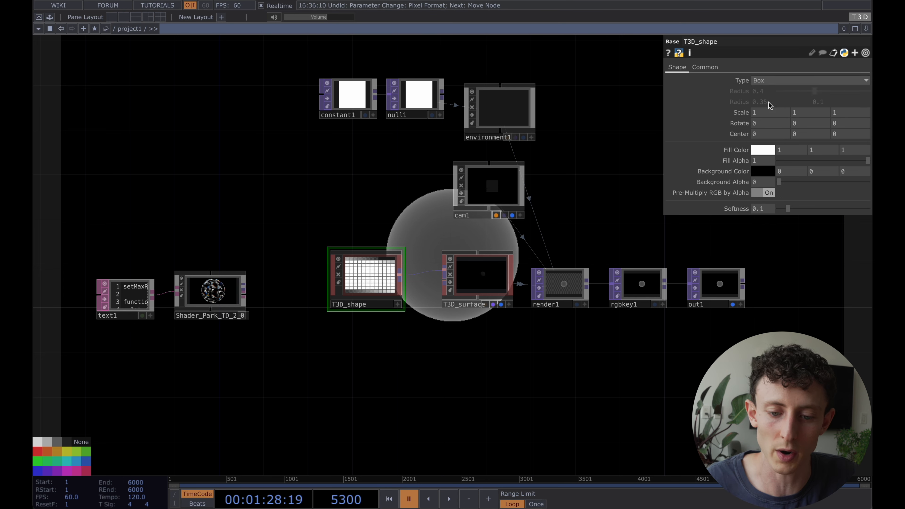
- Resume the timeline playback and set the shape type of T3D_shape to Torus
{"action": "key", "text": "space"}
{"action": "left_click", "coordinate": [770, 81]}
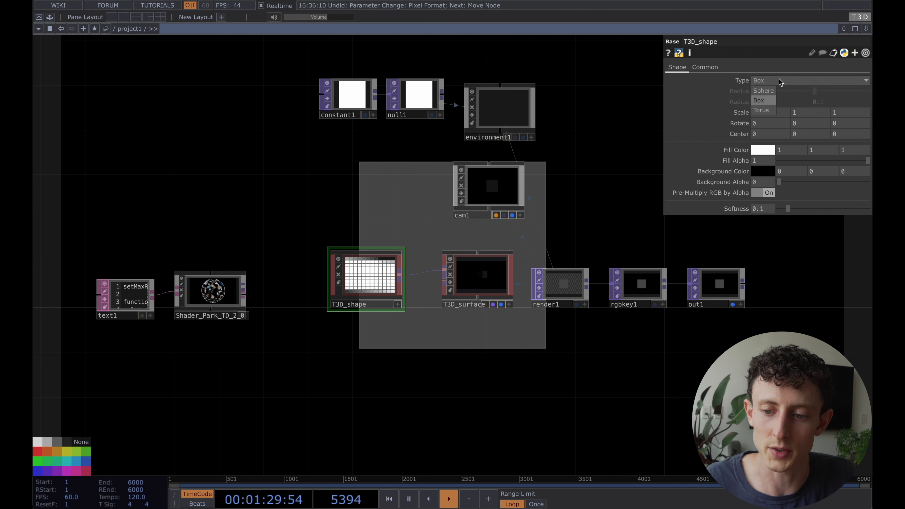
{"action": "left_click", "coordinate": [764, 112]}
{"action": "mouse_move", "coordinate": [588, 168]}
{"action": "middle_mouse_down"}
{"action": "mouse_move", "coordinate": [564, 178]}
{"action": "mouse_move", "coordinate": [572, 164]}
{"action": "middle_mouse_up"}
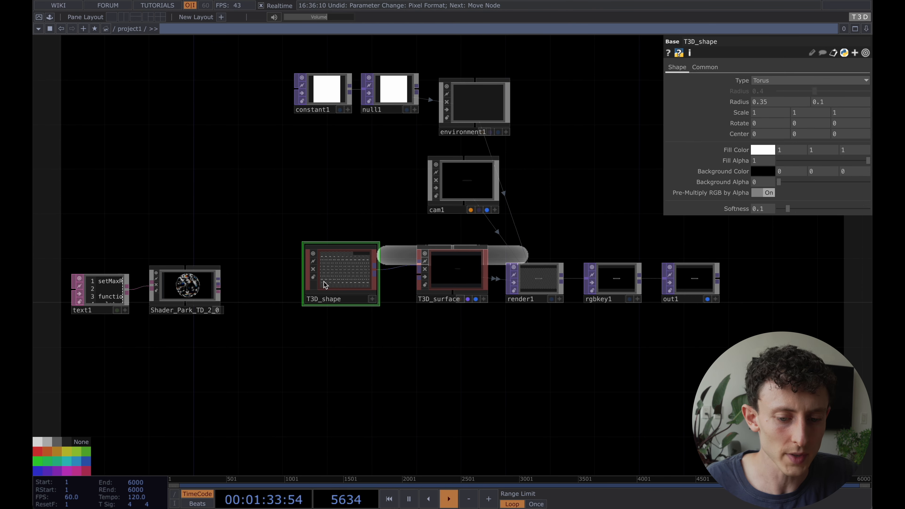
- Add a T3D Sdf operator below T3D_shape and connect its output to the input of T3D_surface in place of the shape
{"action": "double_click", "coordinate": [320, 355]}
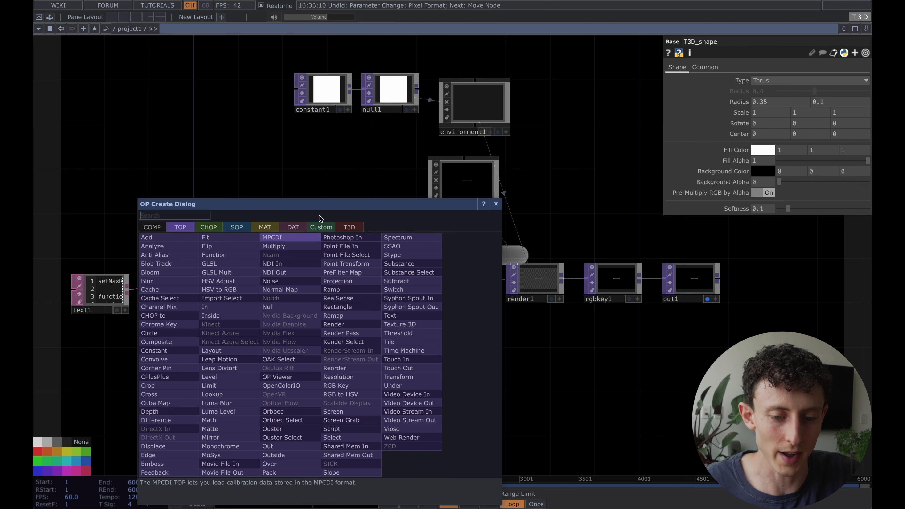
{"action": "left_click", "coordinate": [349, 228]}
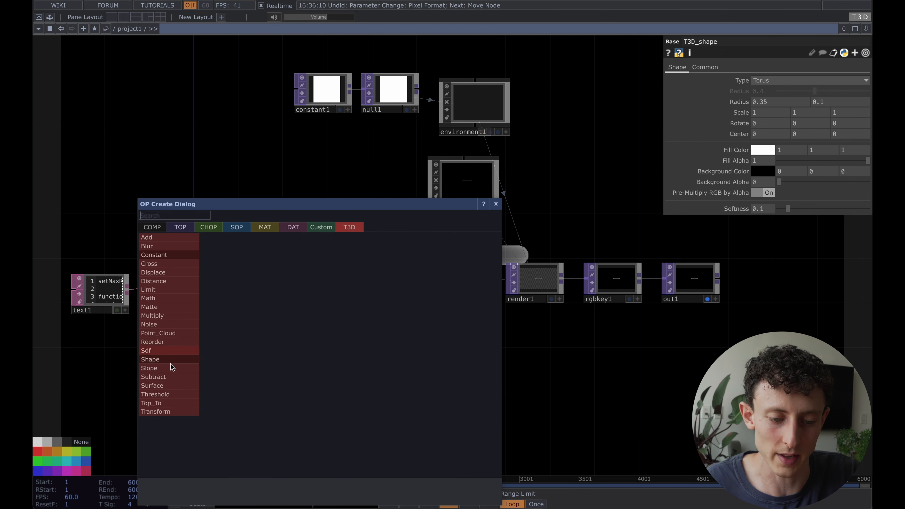
{"action": "left_click", "coordinate": [167, 352]}
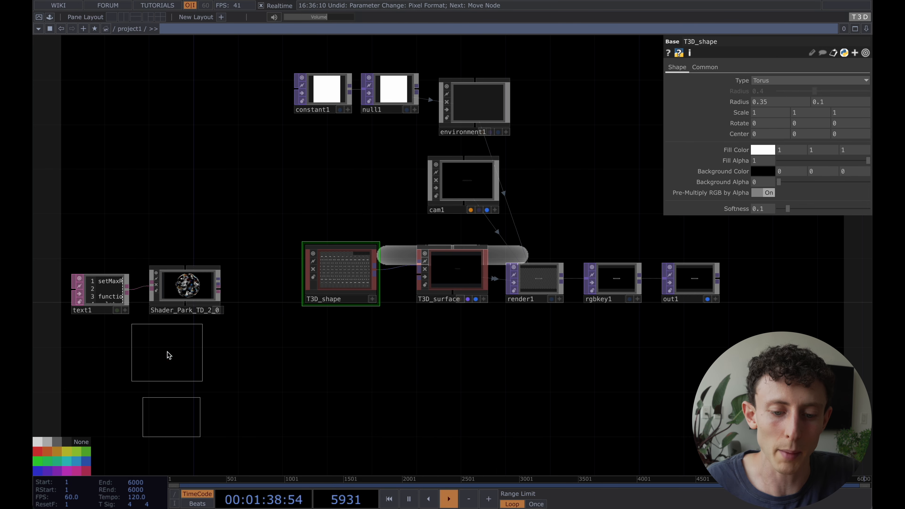
{"action": "left_click", "coordinate": [338, 353]}
{"action": "left_click_drag", "start_coordinate": [270, 384], "coordinate": [269, 312]}
{"action": "scroll", "coordinate": [269, 312], "scroll_direction": "up", "scroll_amount": 5}
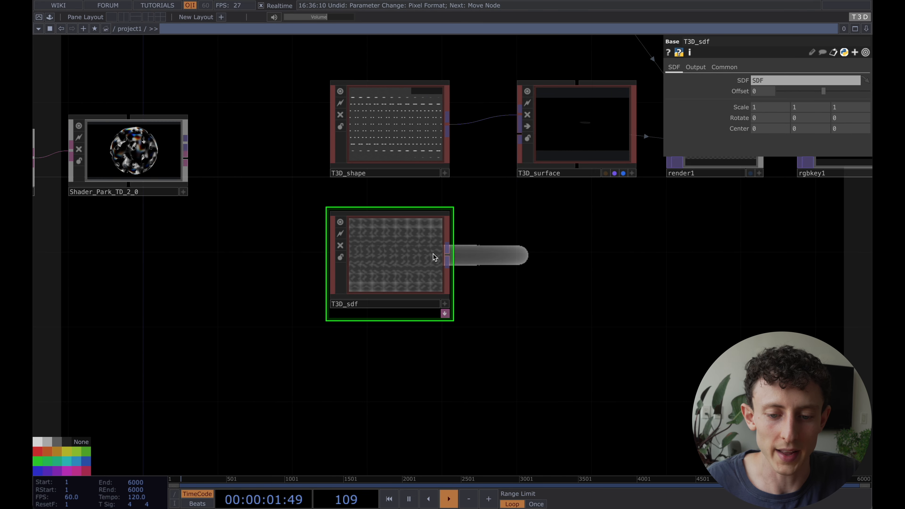
{"action": "left_click_drag", "start_coordinate": [452, 257], "coordinate": [506, 120]}
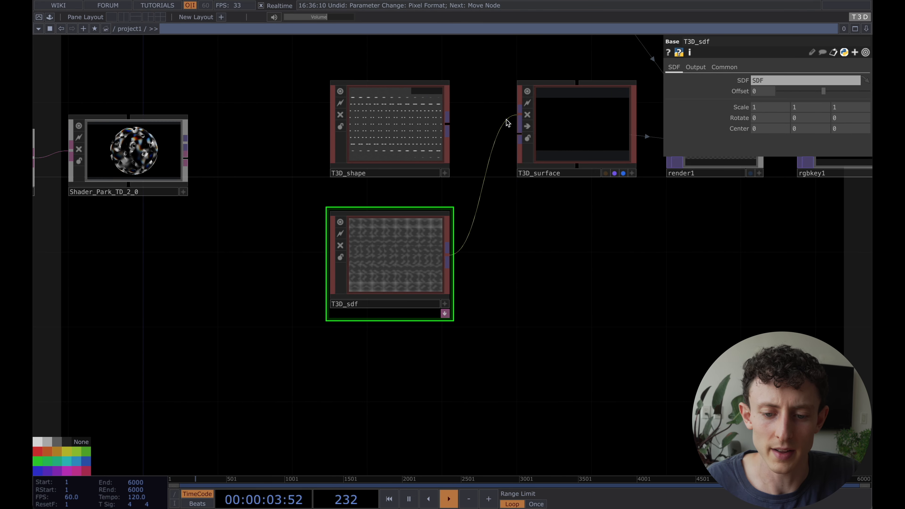
- Set the Output of T3D_sdf to Inside
{"action": "left_click_drag", "start_coordinate": [438, 195], "coordinate": [394, 206]}
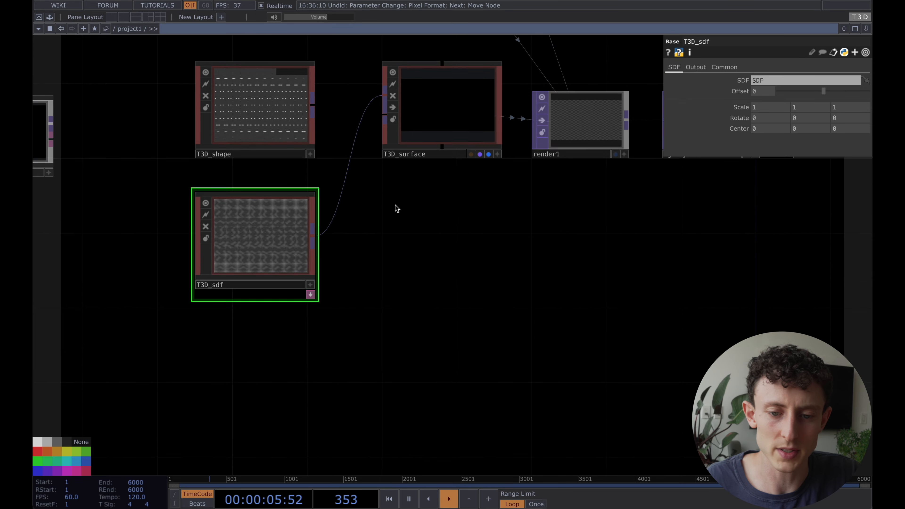
{"action": "scroll", "coordinate": [395, 205], "scroll_direction": "down", "scroll_amount": 2}
{"action": "scroll", "coordinate": [396, 205], "scroll_direction": "down", "scroll_amount": 1}
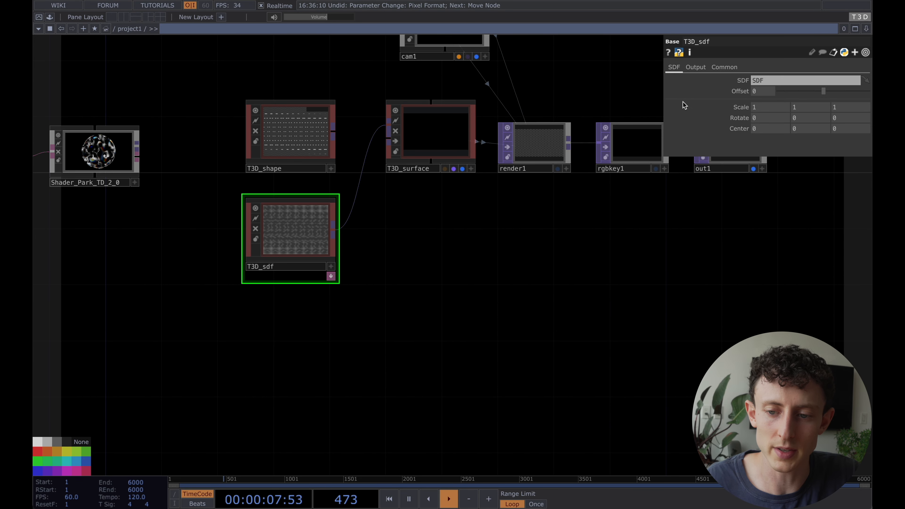
{"action": "left_click", "coordinate": [696, 68]}
{"action": "left_click", "coordinate": [767, 82]}
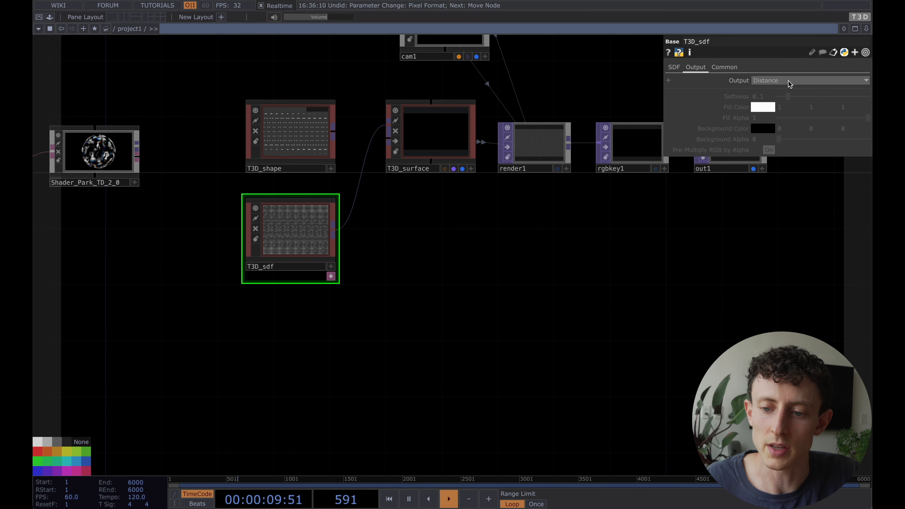
{"action": "left_click", "coordinate": [767, 103]}
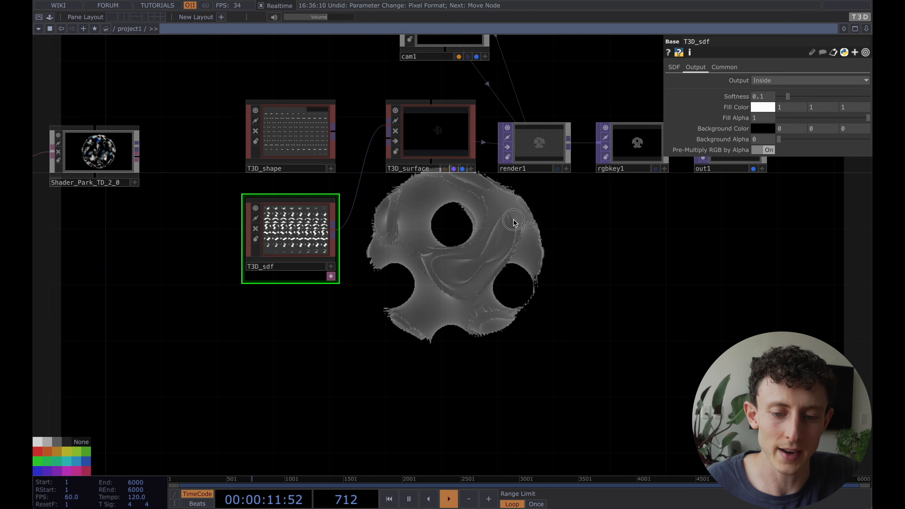
- Lower the Threshold of T3D_surface to 0.234
{"action": "left_click_drag", "start_coordinate": [514, 222], "coordinate": [505, 251]}
{"action": "left_click", "coordinate": [422, 162]}
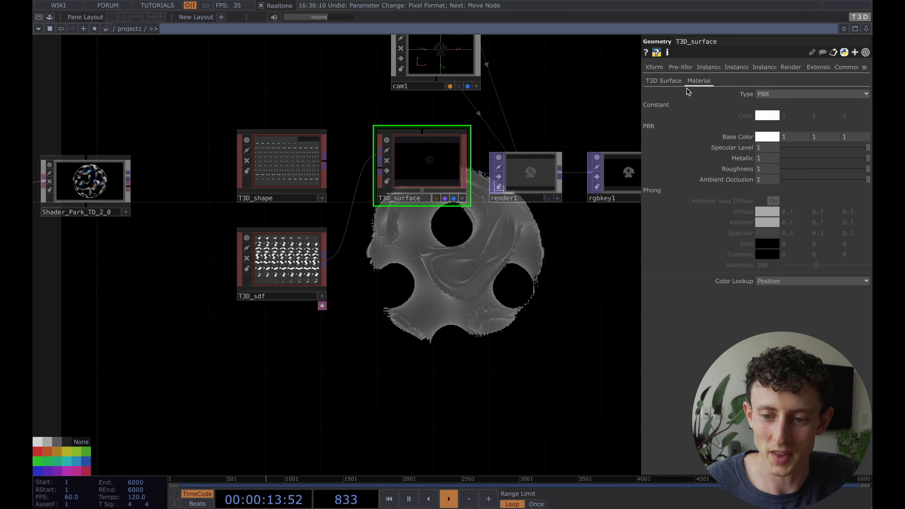
{"action": "left_click", "coordinate": [664, 80]}
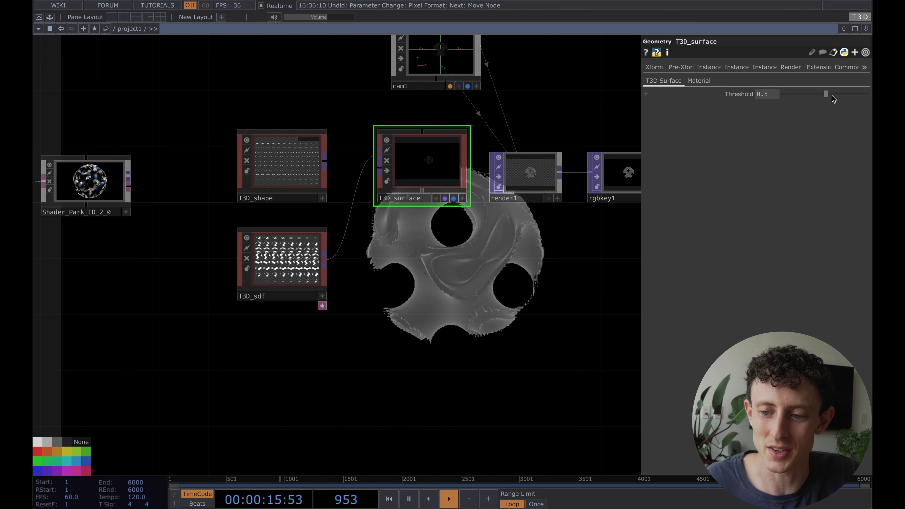
{"action": "left_click_drag", "start_coordinate": [825, 94], "coordinate": [798, 121]}
- Reveal the SDF Text DAT docked to T3D_sdf, activate its viewer, and enlarge it for editing the code
{"action": "left_click_drag", "start_coordinate": [487, 269], "coordinate": [522, 264]}
{"action": "left_click", "coordinate": [340, 290]}
{"action": "left_click_drag", "start_coordinate": [430, 275], "coordinate": [450, 252]}
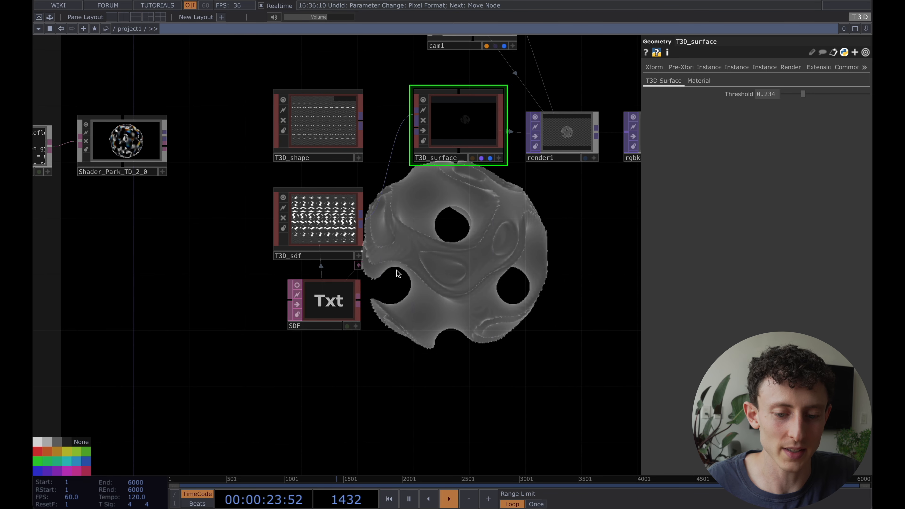
{"action": "left_click", "coordinate": [321, 311]}
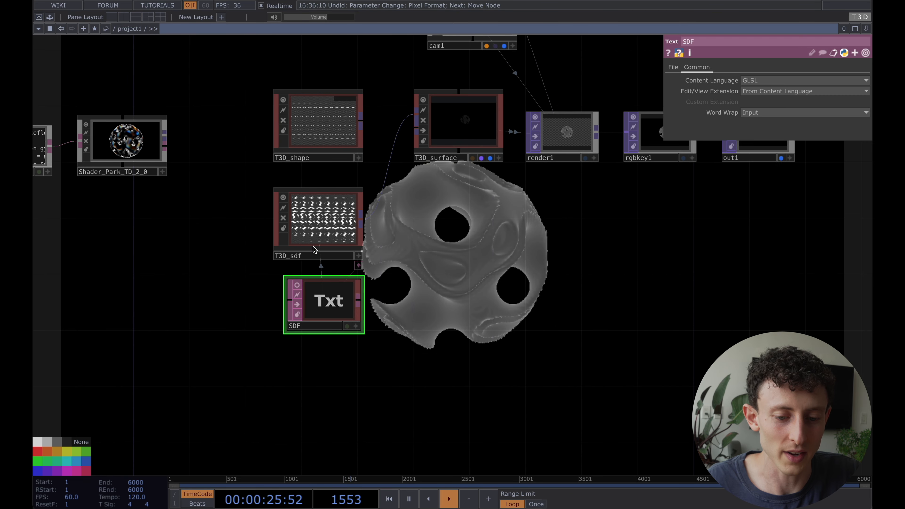
{"action": "left_click", "coordinate": [298, 287]}
{"action": "scroll", "coordinate": [244, 350], "scroll_direction": "up", "scroll_amount": 8}
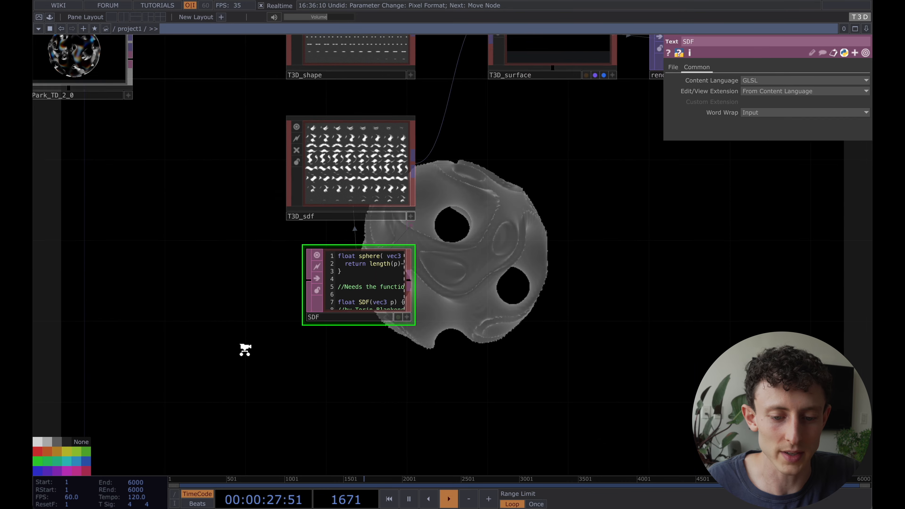
{"action": "scroll", "coordinate": [485, 195], "scroll_direction": "up", "scroll_amount": 5}
{"action": "scroll", "coordinate": [372, 329], "scroll_direction": "up", "scroll_amount": 6}
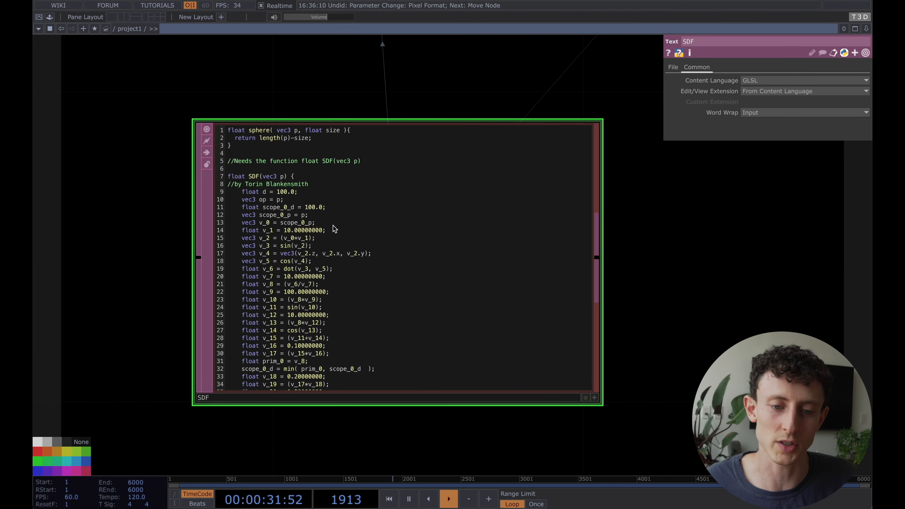
- Replace the body of the SDF function in the SDF Text DAT with "return sphere(p, .2);" and finish editing the code
{"action": "left_click", "coordinate": [233, 188]}
{"action": "left_click_drag", "start_coordinate": [211, 183], "coordinate": [325, 384]}
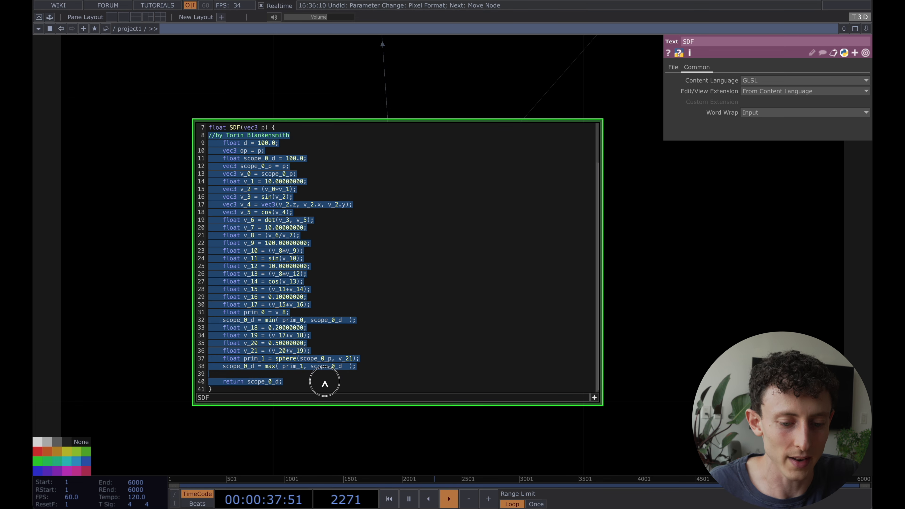
{"action": "key", "text": "BackSpace"}
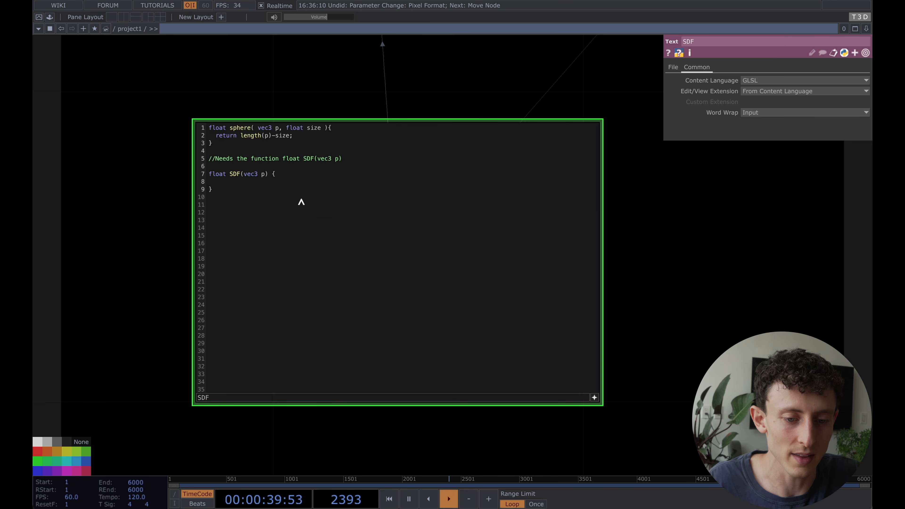
{"action": "left_click", "coordinate": [296, 180]}
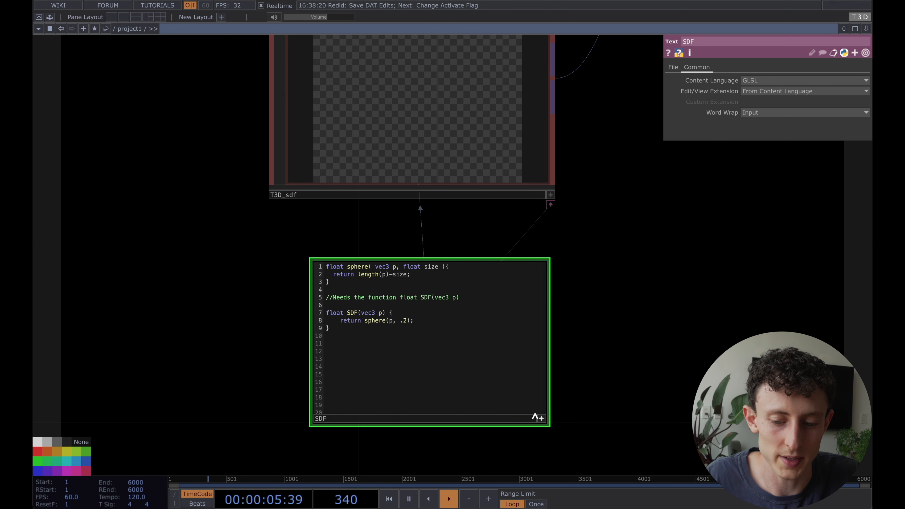
{"action": "left_click", "coordinate": [541, 419]}
{"action": "scroll", "coordinate": [588, 303], "scroll_direction": "down", "scroll_amount": 5}
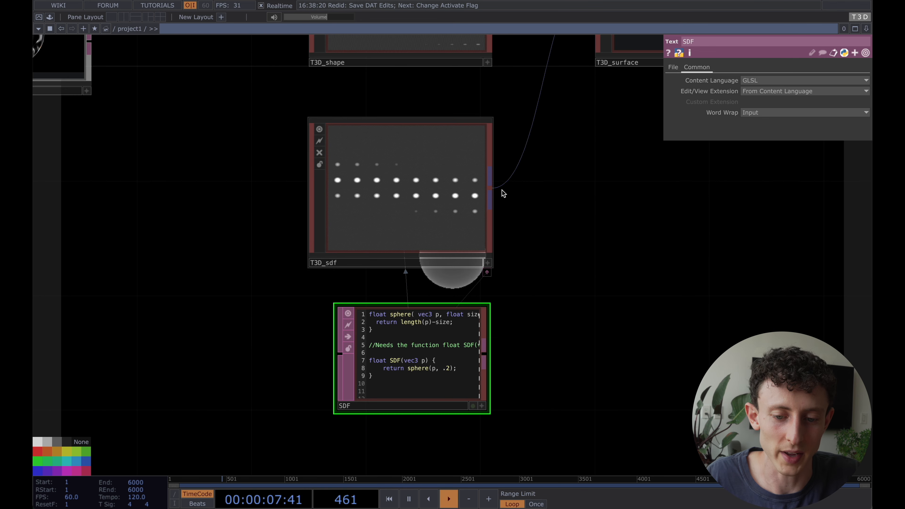
{"action": "left_click_drag", "start_coordinate": [510, 269], "coordinate": [584, 278]}
{"action": "scroll", "coordinate": [584, 279], "scroll_direction": "down", "scroll_amount": 4}
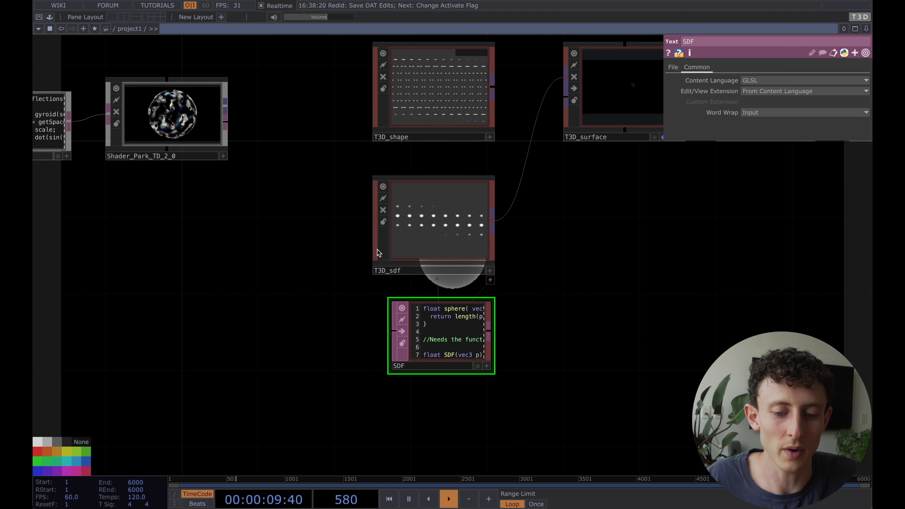
- Connect a Null DAT to the DAT output of Shader_Park_TD_2_0, place it beside the SDF DAT, and check its generated code
{"action": "left_click_drag", "start_coordinate": [392, 260], "coordinate": [442, 266]}
{"action": "left_click", "coordinate": [244, 118]}
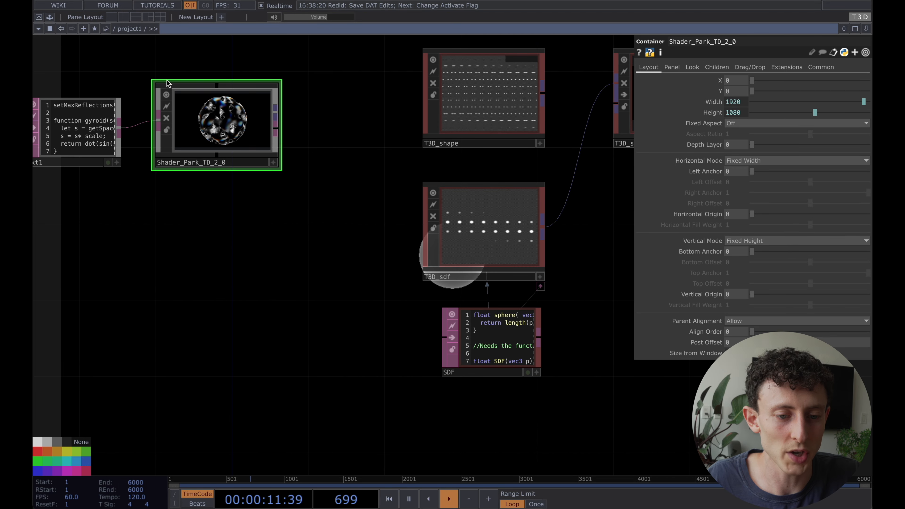
{"action": "right_click", "coordinate": [277, 131]}
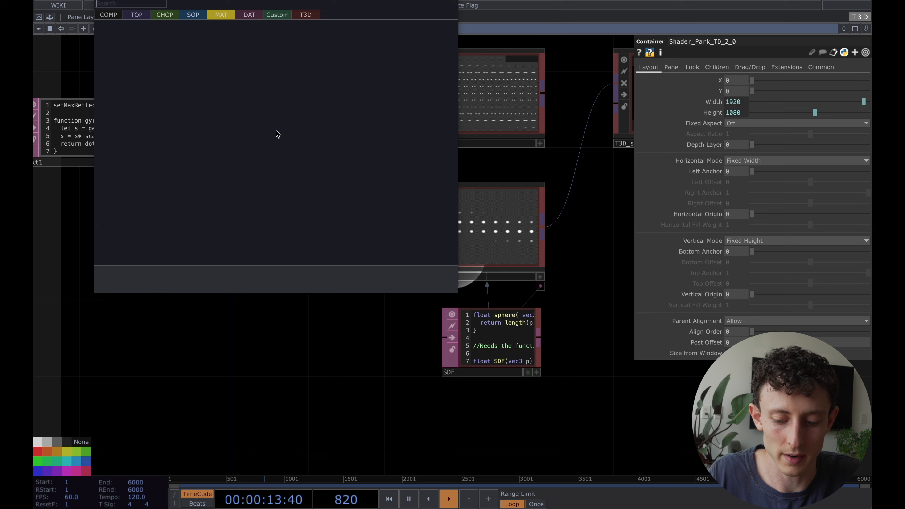
{"action": "left_click", "coordinate": [250, 16]}
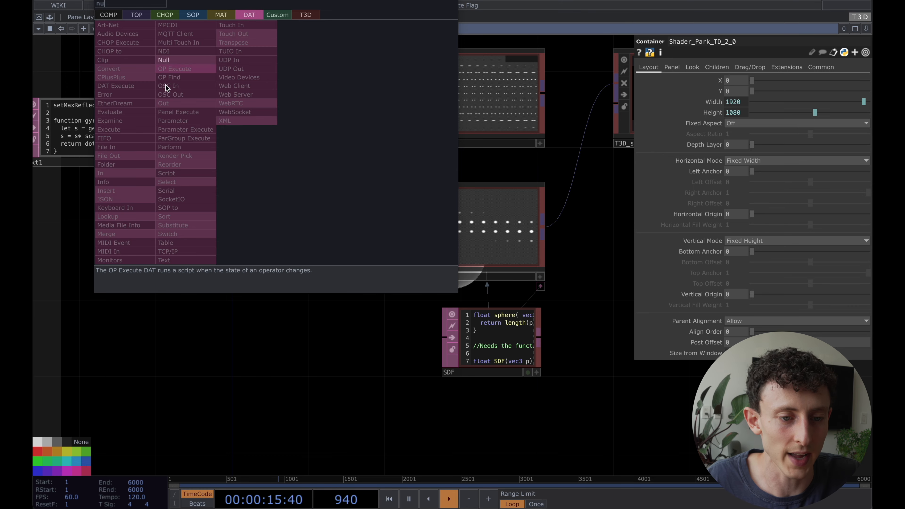
{"action": "left_click", "coordinate": [179, 61]}
{"action": "left_click", "coordinate": [360, 345]}
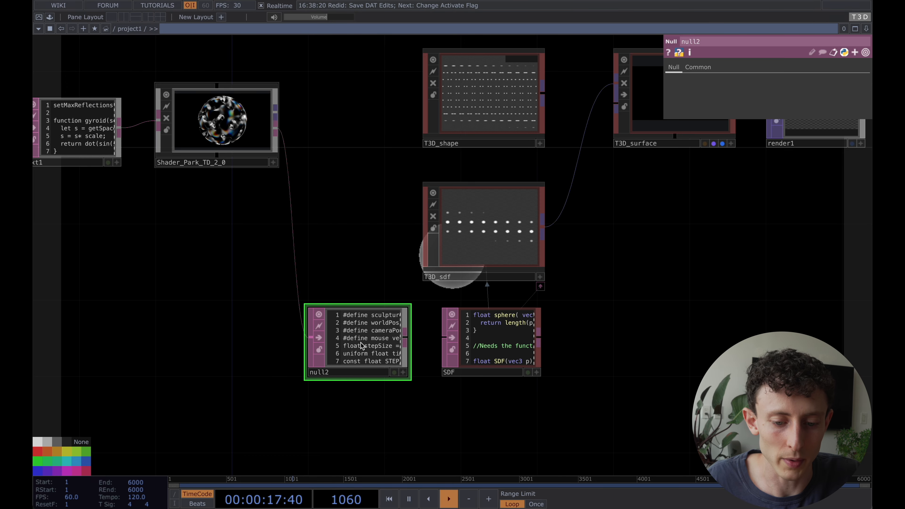
{"action": "scroll", "coordinate": [360, 342], "scroll_direction": "up", "scroll_amount": 3}
{"action": "scroll", "coordinate": [265, 296], "scroll_direction": "up", "scroll_amount": 2}
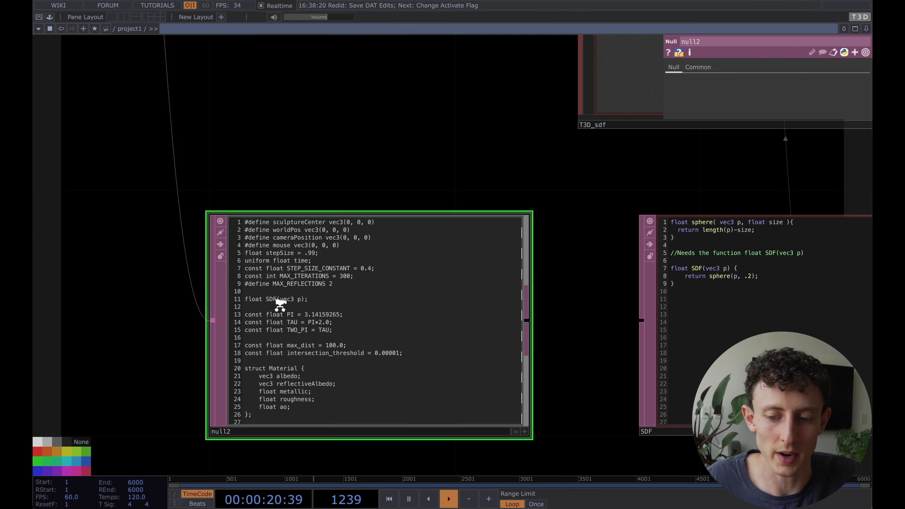
{"action": "scroll", "coordinate": [279, 303], "scroll_direction": "down", "scroll_amount": 5}
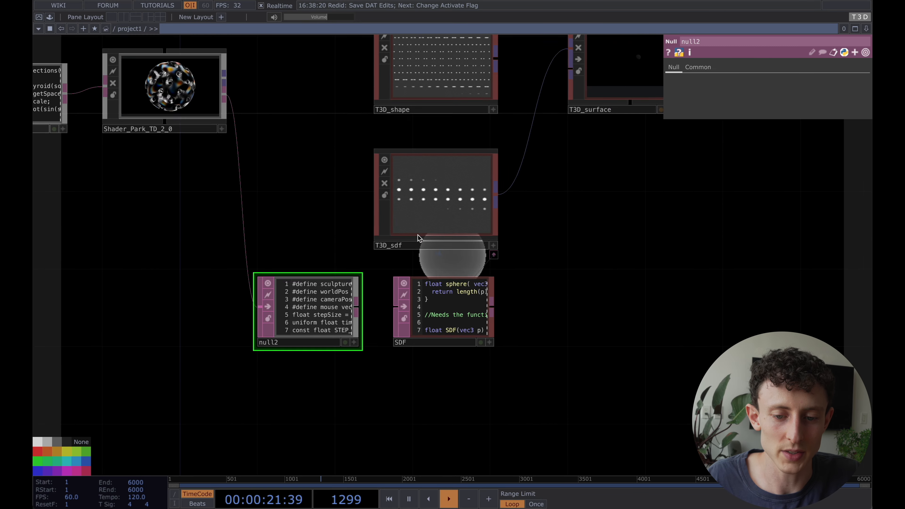
- Assign the null2 DAT as the SDF source of T3D_sdf
{"action": "left_click", "coordinate": [410, 161]}
{"action": "left_click", "coordinate": [675, 68]}
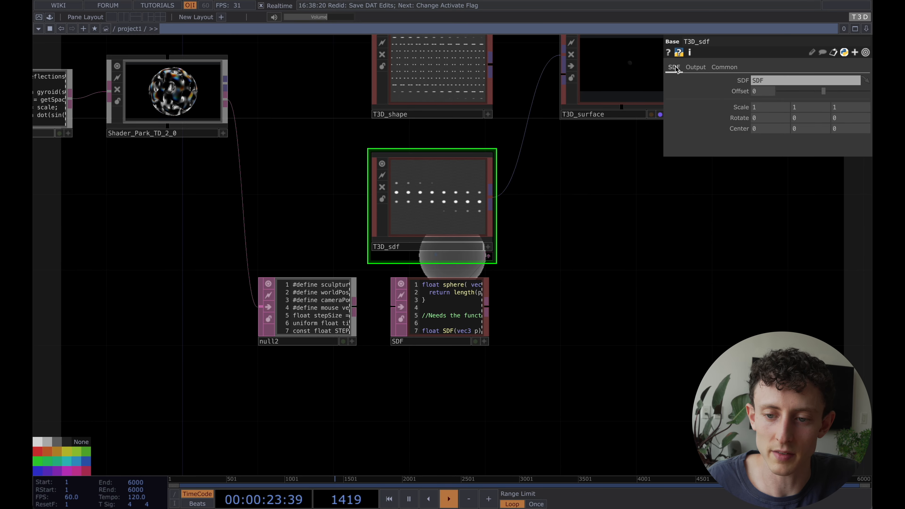
{"action": "left_click_drag", "start_coordinate": [521, 192], "coordinate": [519, 221]}
{"action": "left_click", "coordinate": [401, 373]}
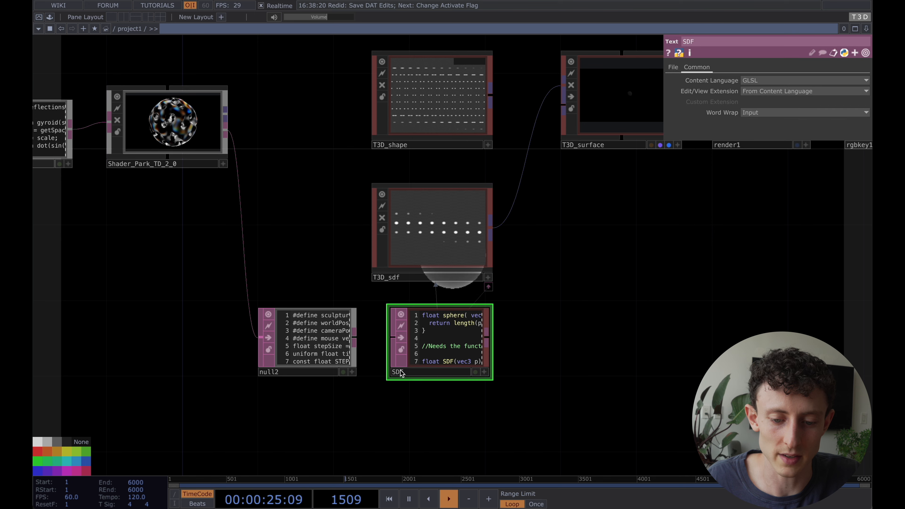
{"action": "left_click", "coordinate": [346, 324]}
{"action": "left_click", "coordinate": [433, 250]}
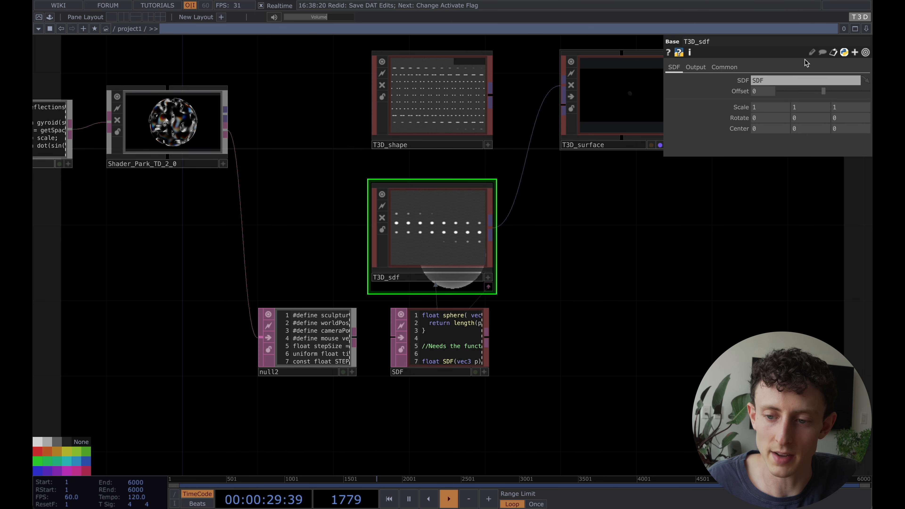
{"action": "left_click", "coordinate": [776, 81]}
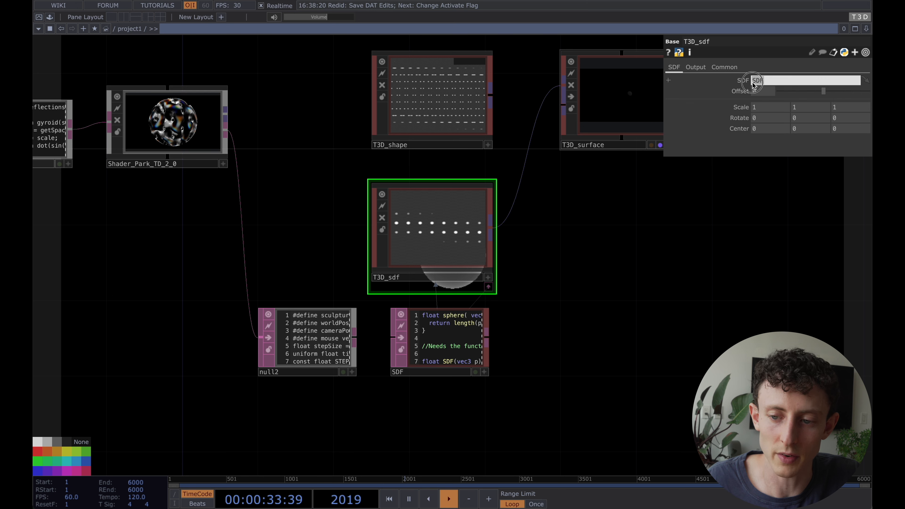
{"action": "left_click", "coordinate": [432, 346]}
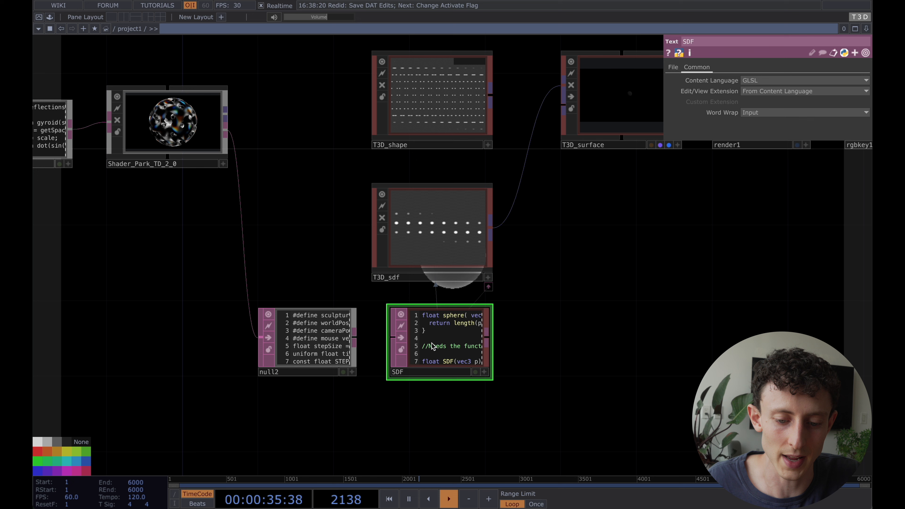
{"action": "left_click_drag", "start_coordinate": [316, 315], "coordinate": [763, 80]}
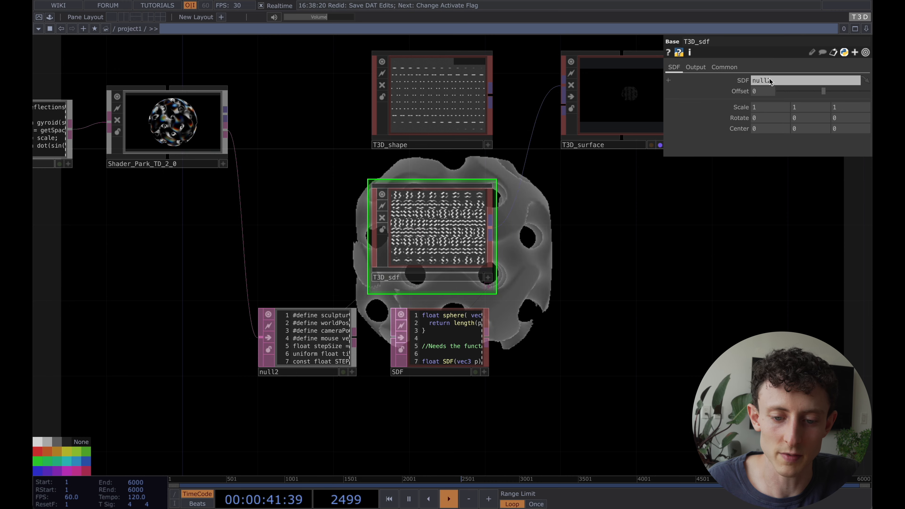
- Delete the docked SDF Text DAT and move null2 into its place beneath T3D_sdf
{"action": "left_click_drag", "start_coordinate": [612, 222], "coordinate": [465, 240]}
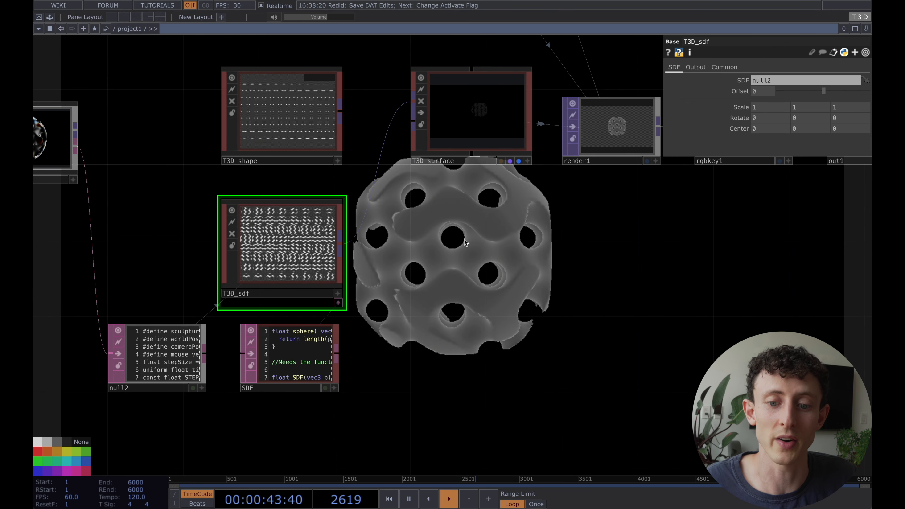
{"action": "scroll", "coordinate": [465, 239], "scroll_direction": "down", "scroll_amount": 3}
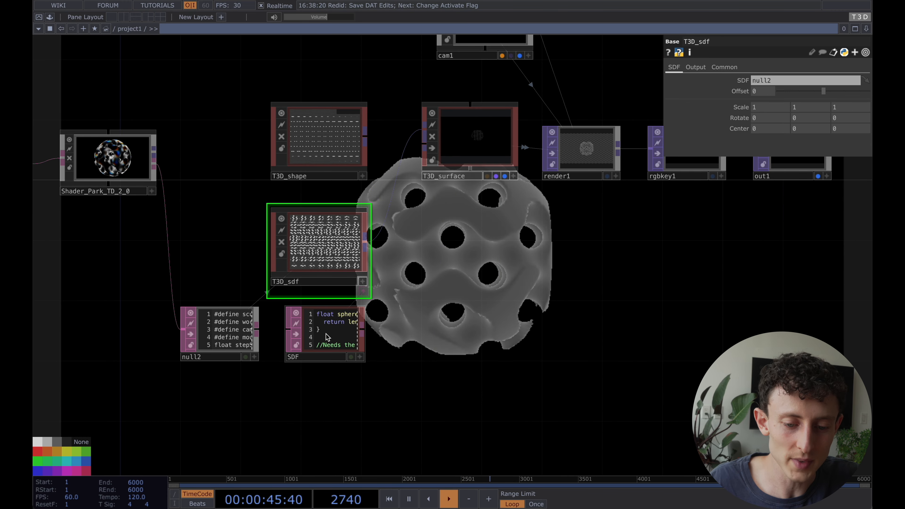
{"action": "left_click", "coordinate": [326, 334]}
{"action": "key", "text": "Delete"}
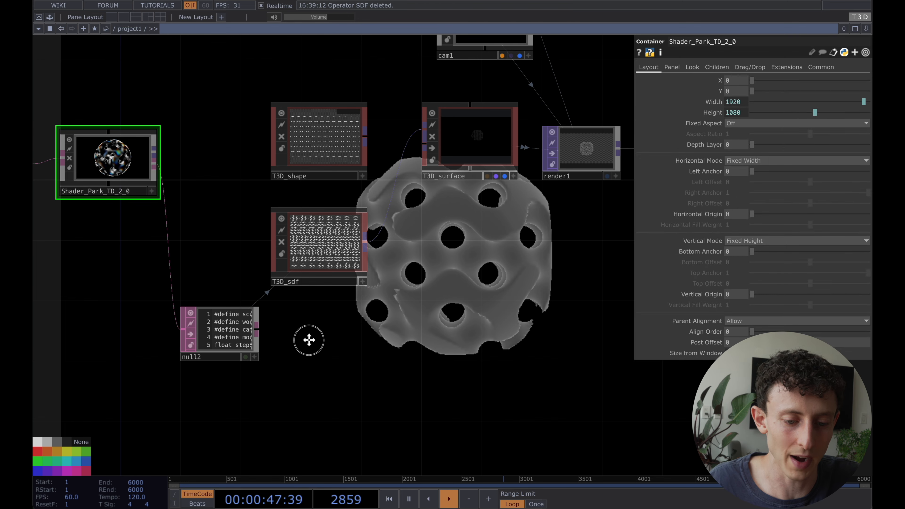
{"action": "left_click_drag", "start_coordinate": [309, 340], "coordinate": [291, 347]}
{"action": "key", "text": "ctrl+z"}
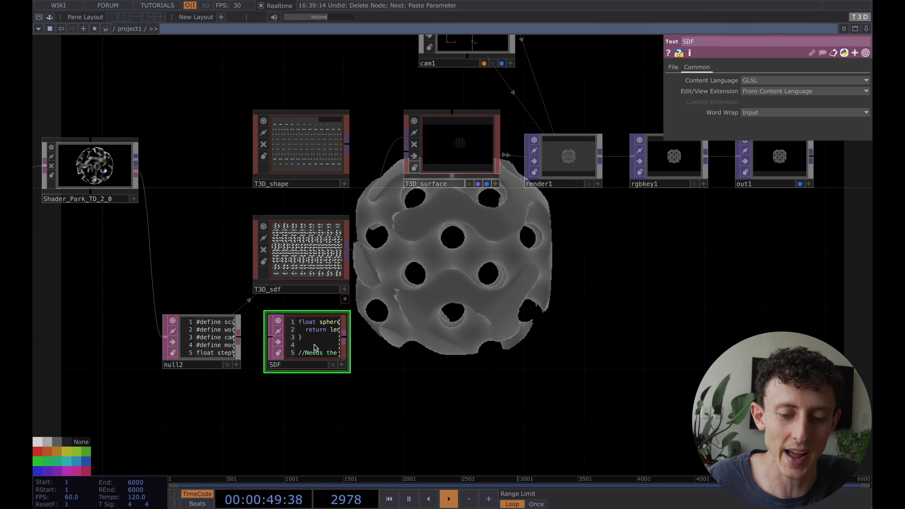
{"action": "key", "text": "Delete"}
{"action": "left_click_drag", "start_coordinate": [203, 346], "coordinate": [309, 346]}
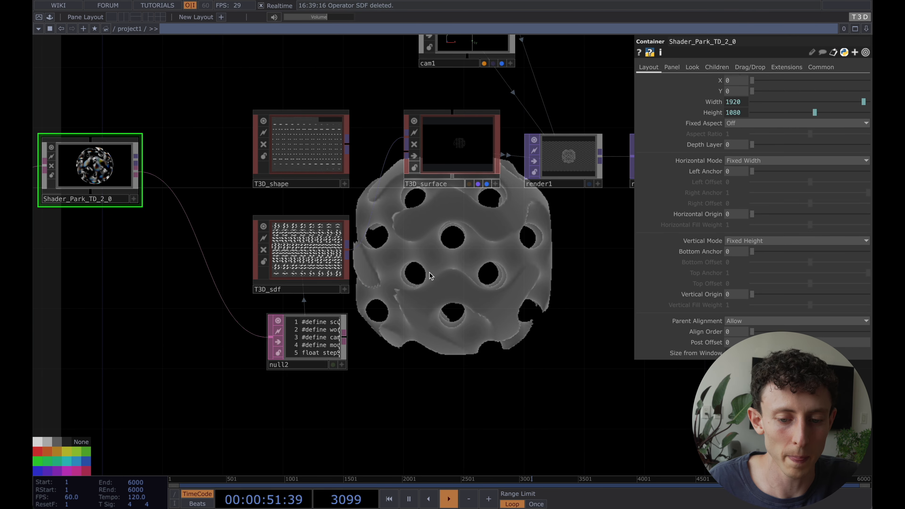
- Set the Dimmer of the environment1 light to 2
{"action": "left_click_drag", "start_coordinate": [430, 273], "coordinate": [360, 316]}
{"action": "scroll", "coordinate": [360, 316], "scroll_direction": "down", "scroll_amount": 3}
{"action": "scroll", "coordinate": [361, 317], "scroll_direction": "down", "scroll_amount": 1}
{"action": "left_click_drag", "start_coordinate": [414, 303], "coordinate": [416, 324]}
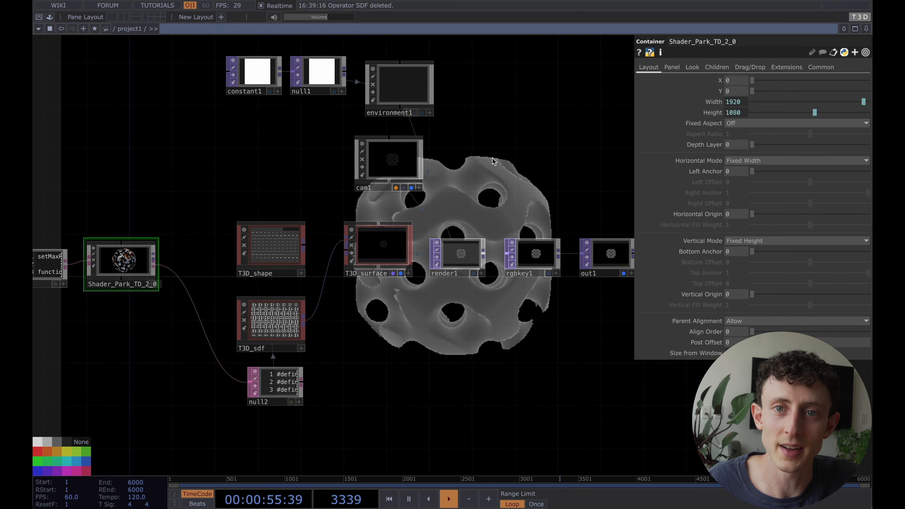
{"action": "left_click_drag", "start_coordinate": [492, 159], "coordinate": [484, 165]}
{"action": "left_click_drag", "start_coordinate": [292, 156], "coordinate": [272, 157]}
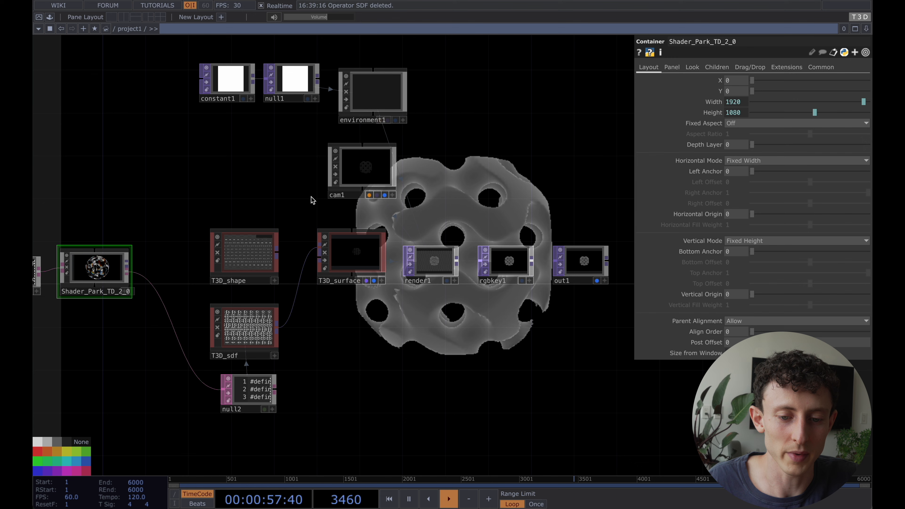
{"action": "left_click", "coordinate": [373, 121]}
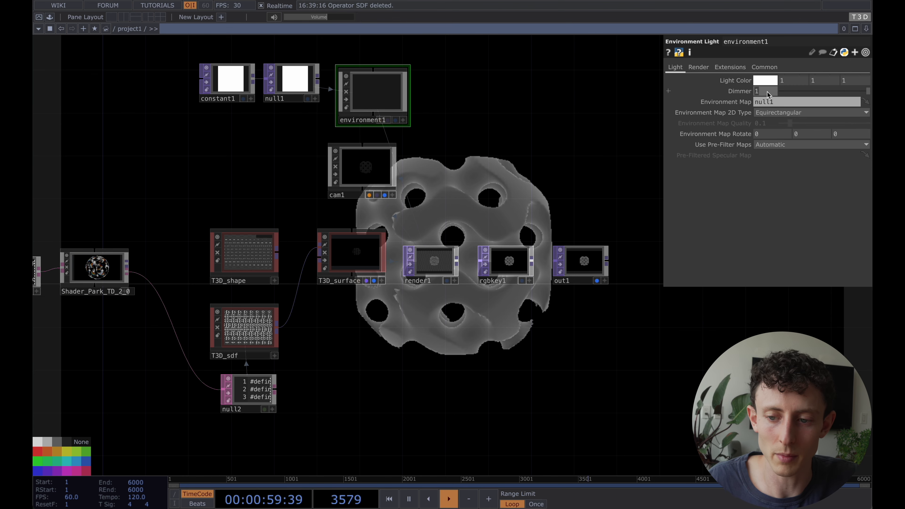
{"action": "type", "text": "2"}
{"action": "key", "text": "Return"}
- Bring cam1 closer to the shape by setting its Z Translate to 3
{"action": "scroll", "coordinate": [515, 157], "scroll_direction": "right", "scroll_amount": 5}
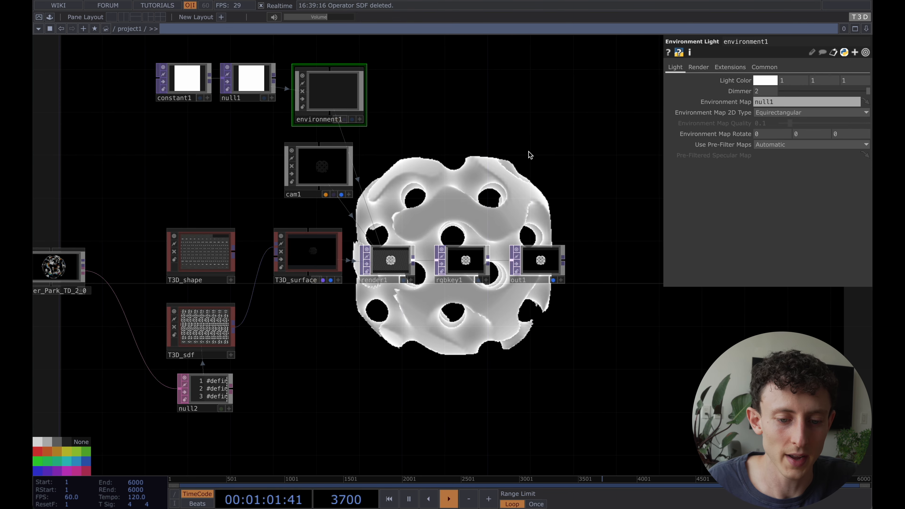
{"action": "left_click", "coordinate": [324, 164]}
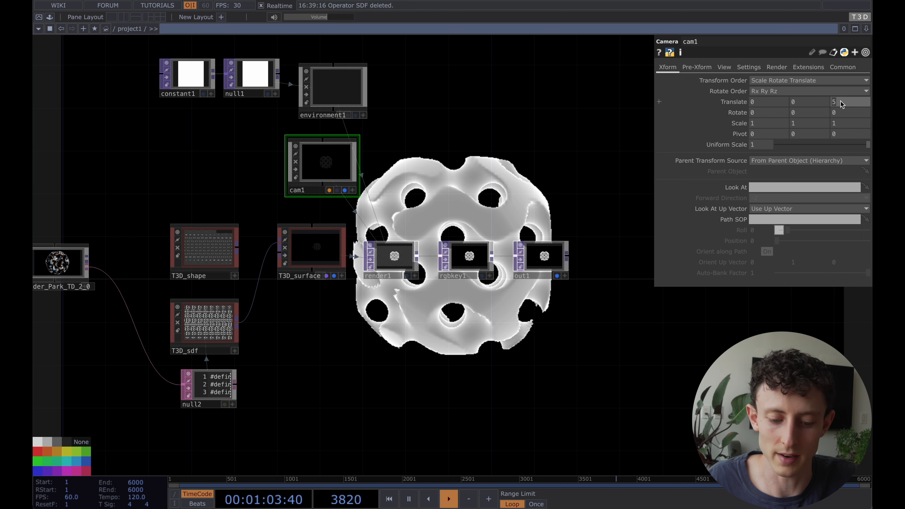
{"action": "left_click", "coordinate": [841, 104]}
{"action": "type", "text": "3"}
{"action": "key", "text": "Return"}
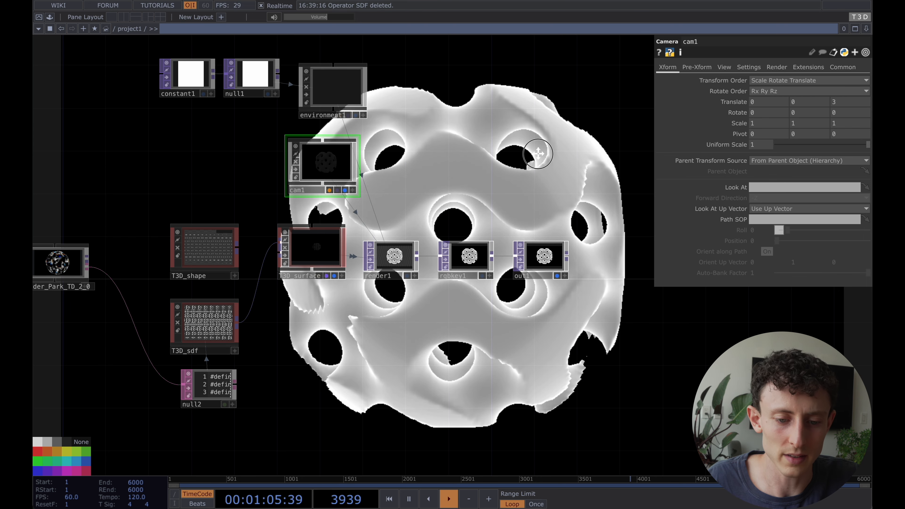
- Set the Resolution of T3D_sdf to 128 on all three axes
{"action": "scroll", "coordinate": [538, 154], "scroll_direction": "left", "scroll_amount": 4}
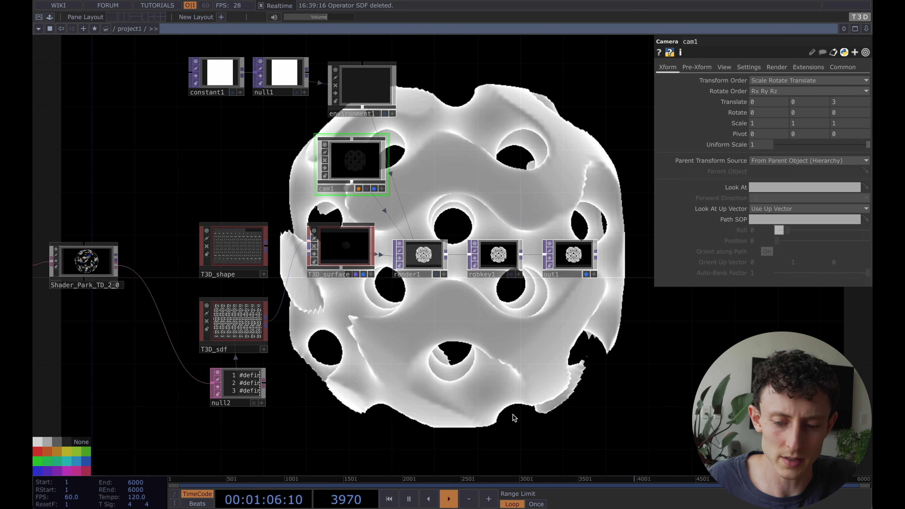
{"action": "left_click", "coordinate": [234, 326]}
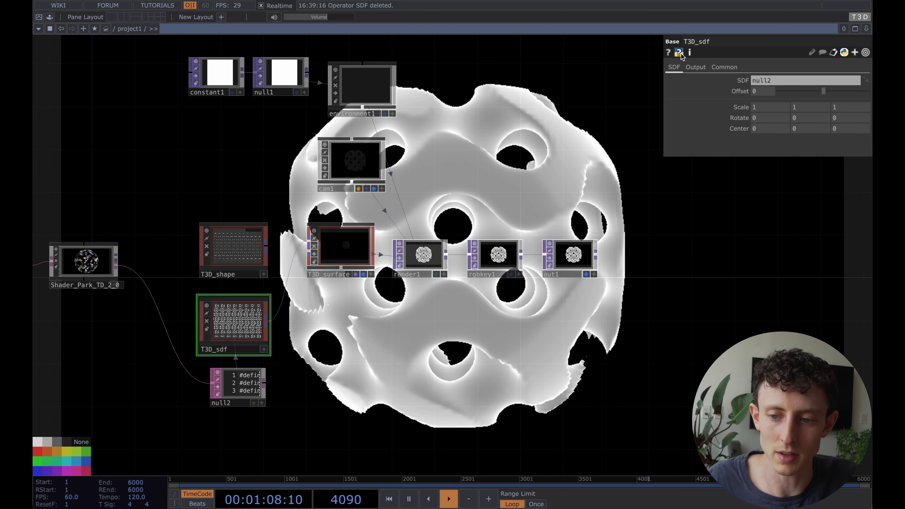
{"action": "left_click", "coordinate": [731, 69]}
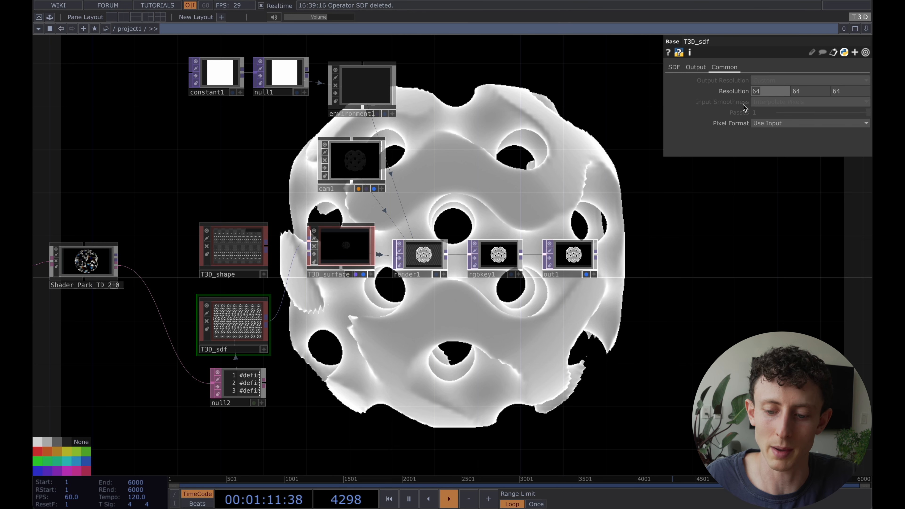
{"action": "key", "text": "Tab"}
{"action": "type", "text": "128"}
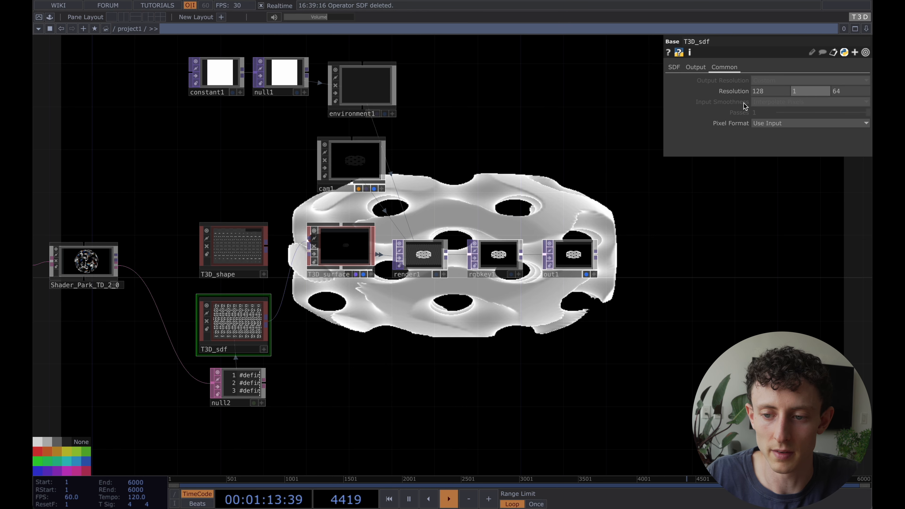
{"action": "key", "text": "Tab"}
{"action": "type", "text": "128"}
{"action": "key", "text": "Return"}
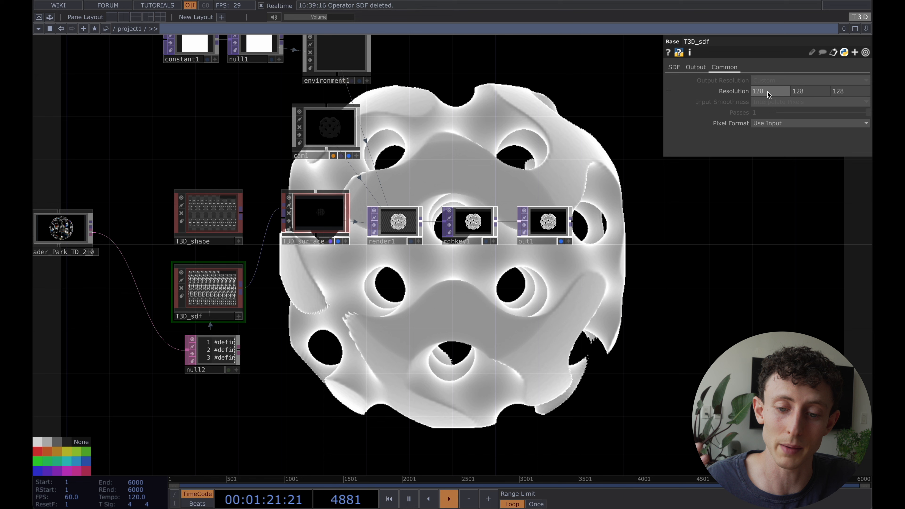
- Shift rgbkey1 and out1 along to make room, and insert an Anti Alias TOP between render1 and rgbkey1
{"action": "left_click", "coordinate": [475, 220]}
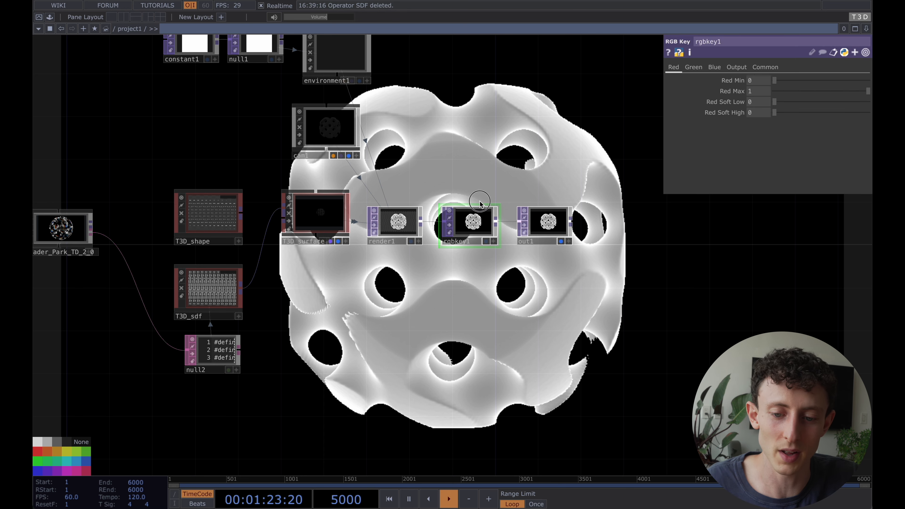
{"action": "left_click_drag", "start_coordinate": [476, 222], "coordinate": [540, 222], "text": "shift"}
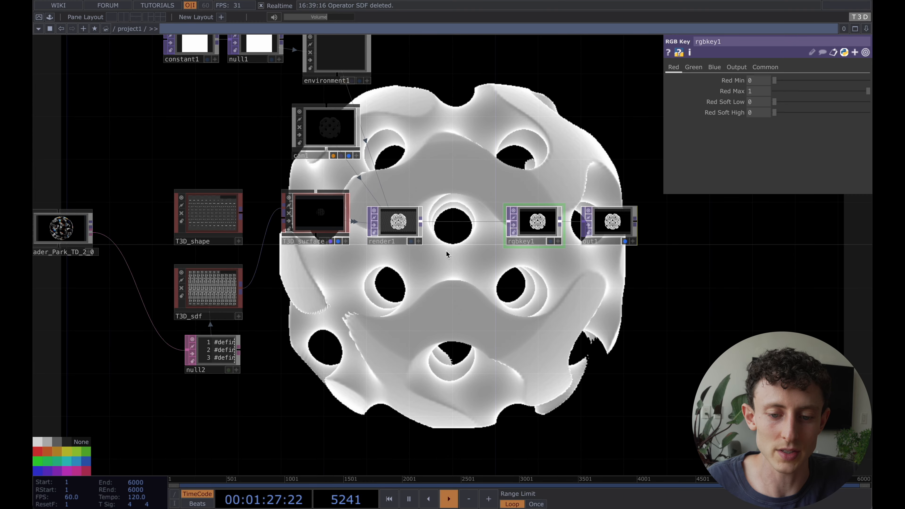
{"action": "right_click", "coordinate": [445, 222]}
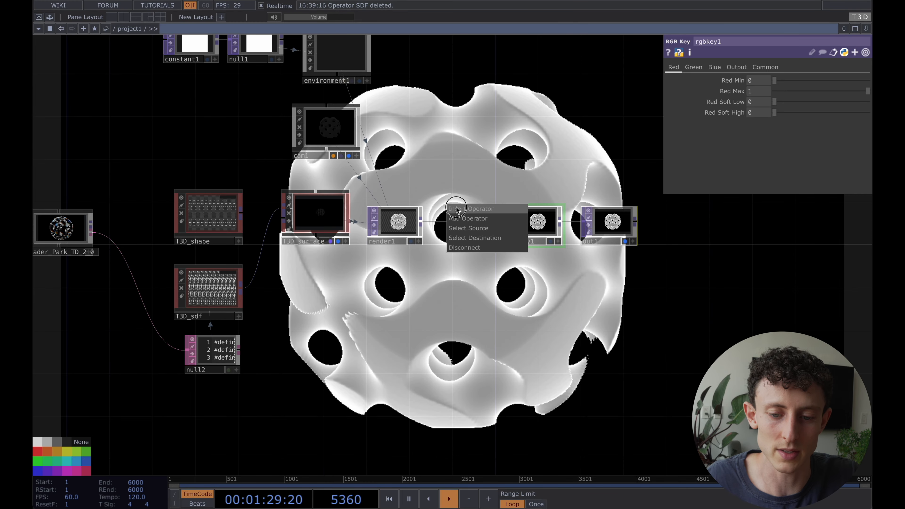
{"action": "left_click", "coordinate": [457, 210]}
{"action": "type", "text": "an"}
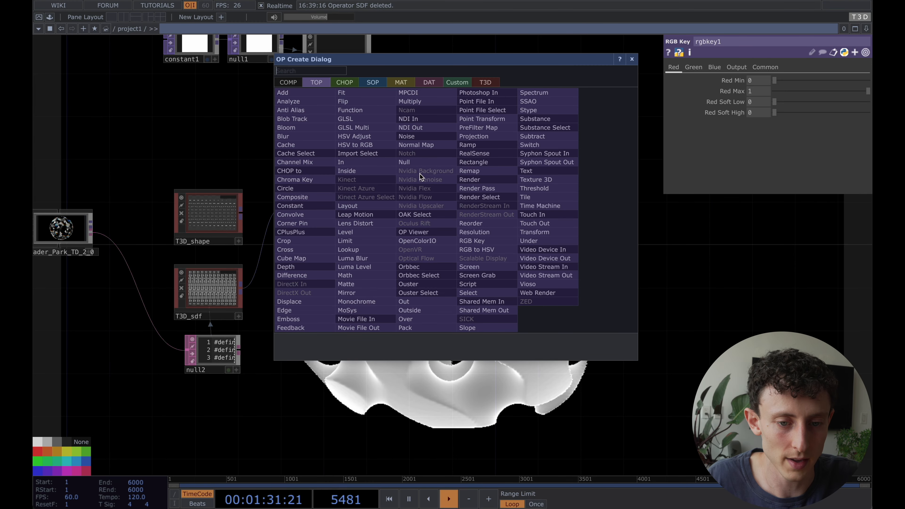
{"action": "type", "text": "t"}
{"action": "left_click", "coordinate": [306, 110]}
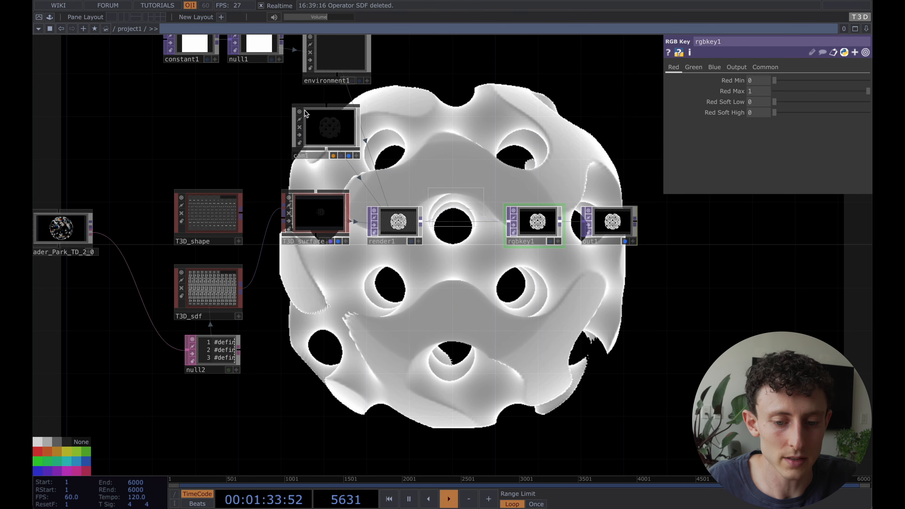
{"action": "left_click", "coordinate": [458, 228]}
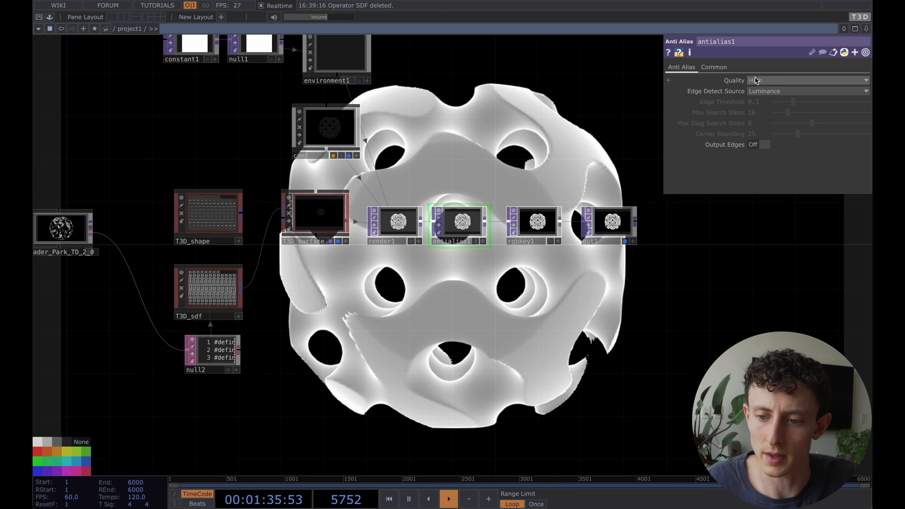
{"action": "left_click_drag", "start_coordinate": [469, 159], "coordinate": [470, 188]}
{"action": "scroll", "coordinate": [556, 161], "scroll_direction": "down", "scroll_amount": 2}
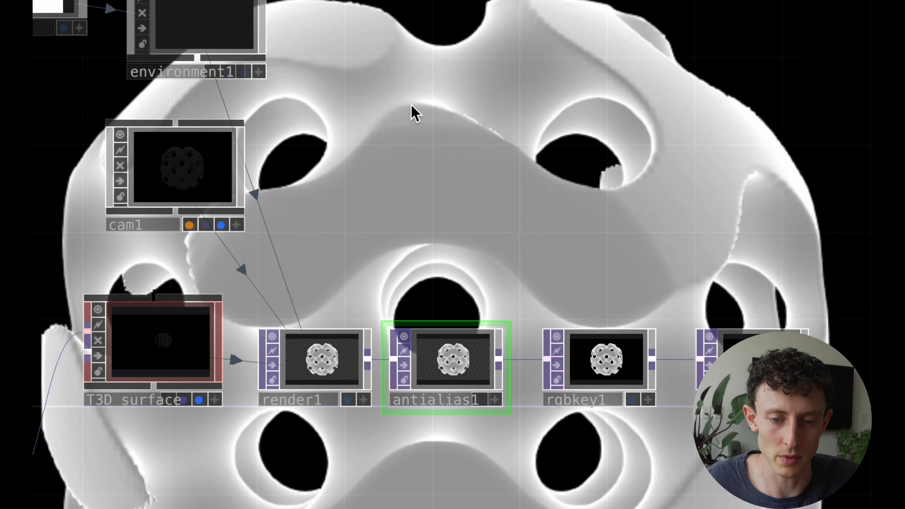
- Switch to Shader Park in the browser and open the code of the GY reflections sculpture for editing
{"action": "scroll", "coordinate": [483, 152], "scroll_direction": "down", "scroll_amount": 3}
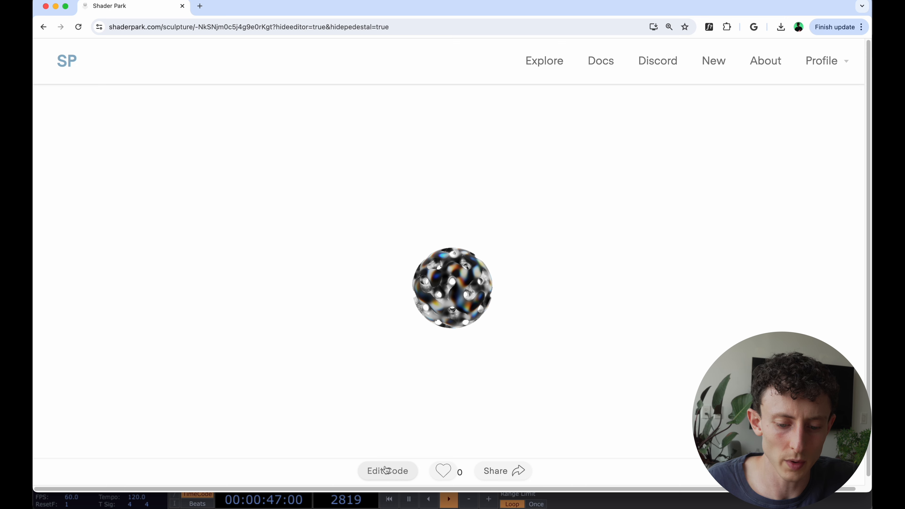
{"action": "left_click", "coordinate": [386, 470]}
{"action": "scroll", "coordinate": [558, 289], "scroll_direction": "up", "scroll_amount": 5}
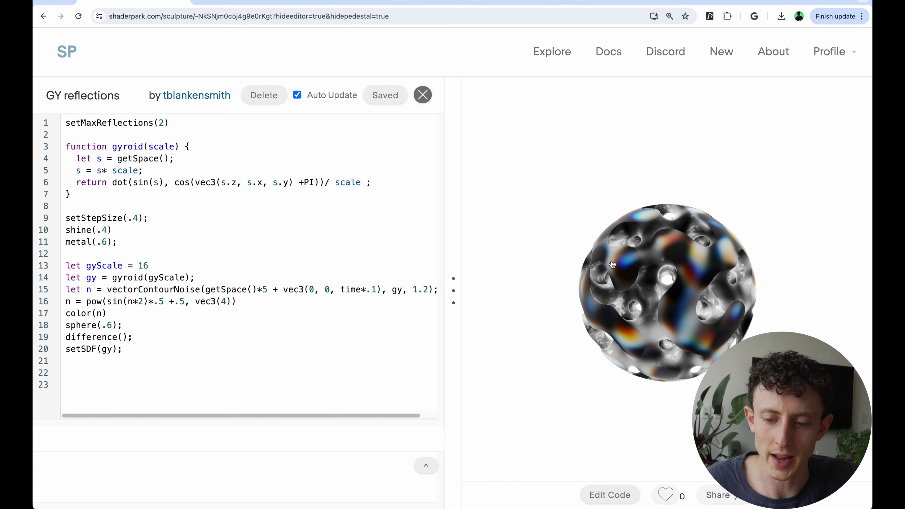
{"action": "scroll", "coordinate": [662, 272], "scroll_direction": "up", "scroll_amount": 4}
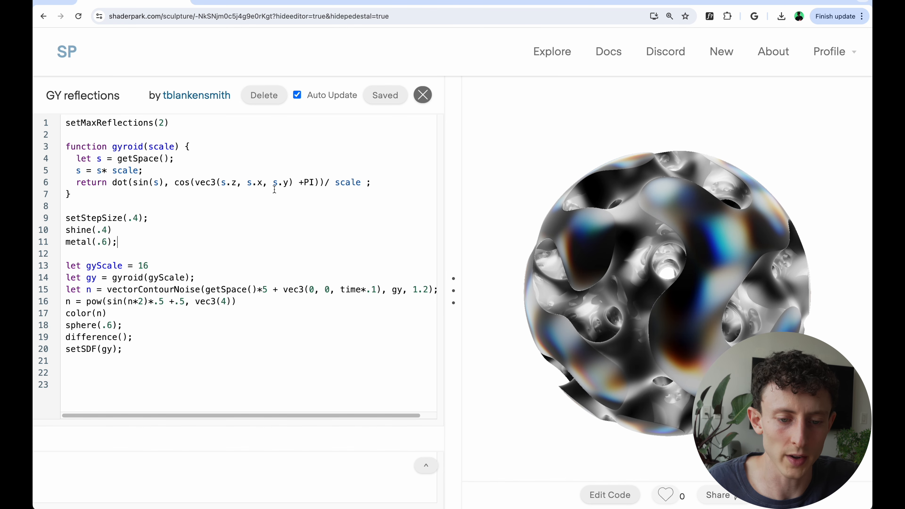
- Animate the gyroid function by adding +time to s.y inside its vec3, and check the moving sculpture
{"action": "left_click", "coordinate": [292, 182]}
{"action": "type", "text": "+ti"}
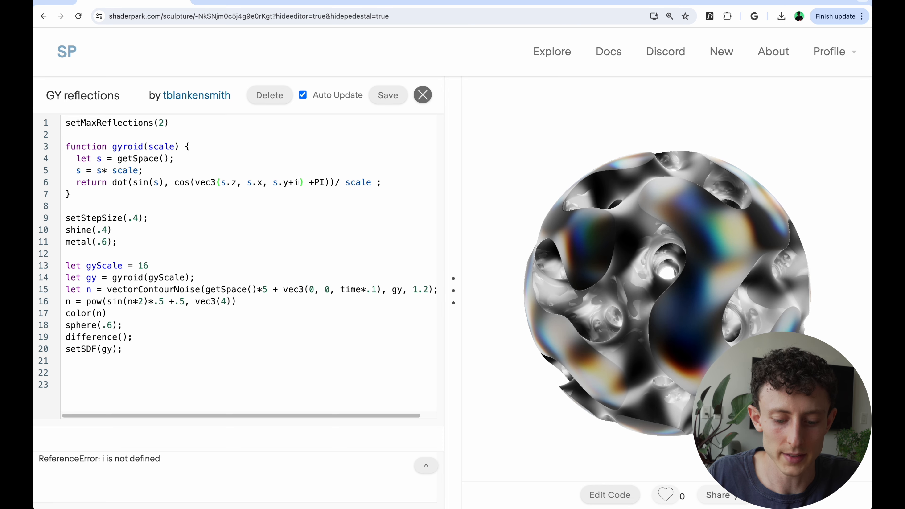
{"action": "key", "text": "BackSpace"}
{"action": "type", "text": "time"}
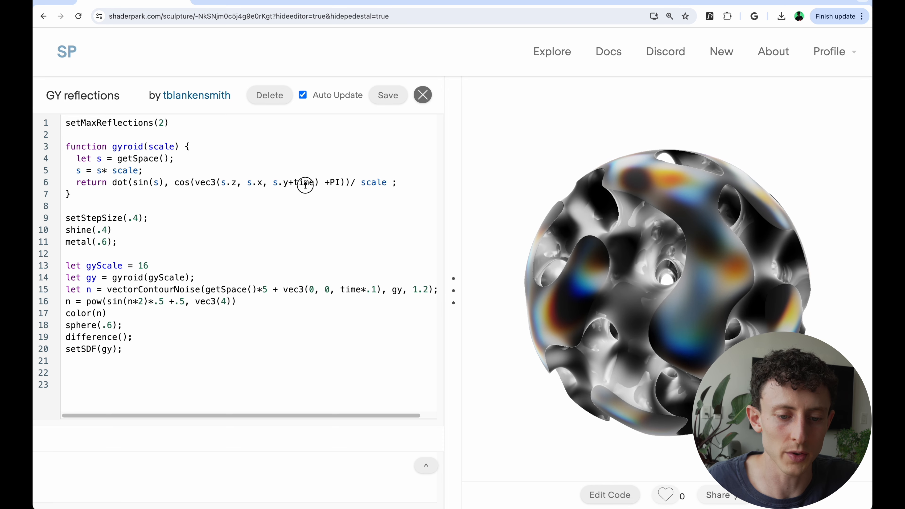
{"action": "left_click_drag", "start_coordinate": [604, 230], "coordinate": [654, 232]}
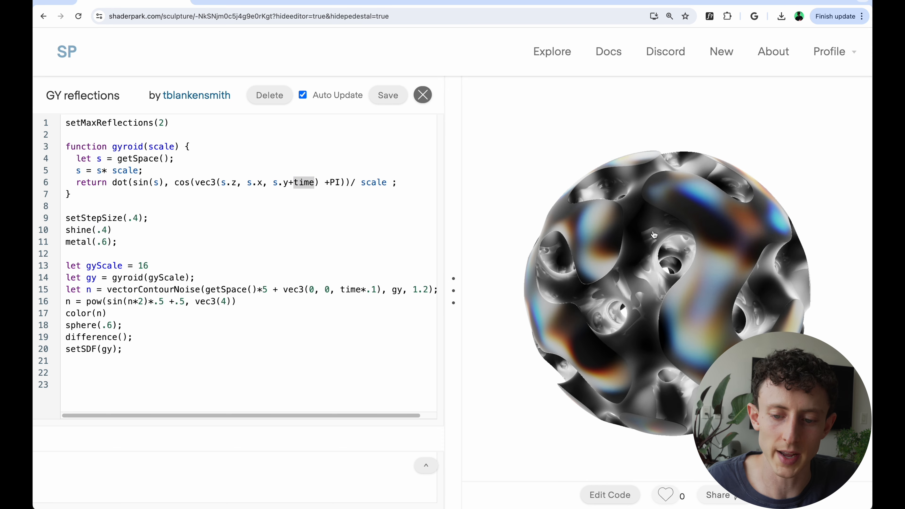
{"action": "left_click_drag", "start_coordinate": [745, 299], "coordinate": [701, 278]}
- Copy the complete sculpture code and paste it over the contents of the text1 DAT in TouchDesigner
{"action": "left_click", "coordinate": [186, 266]}
{"action": "key", "text": "super+a"}
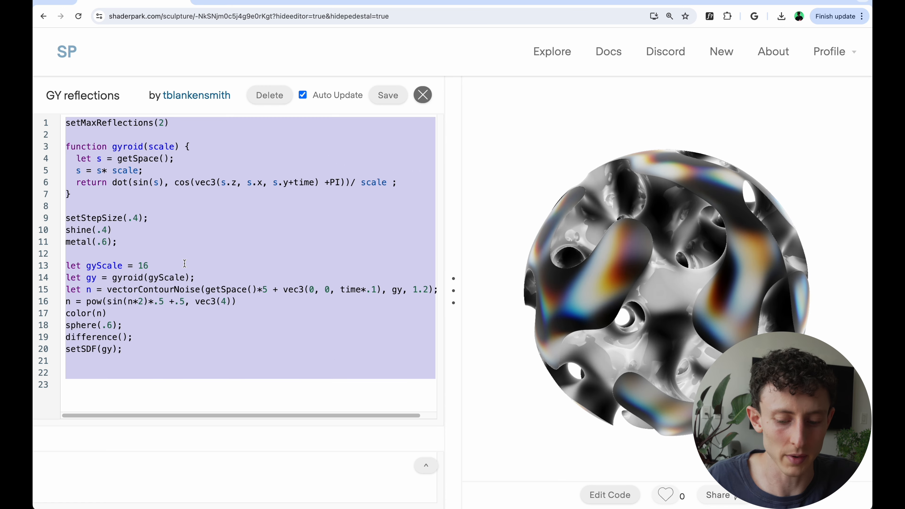
{"action": "key", "text": "super+Tab"}
{"action": "left_click", "coordinate": [164, 237]}
{"action": "key", "text": "super+v"}
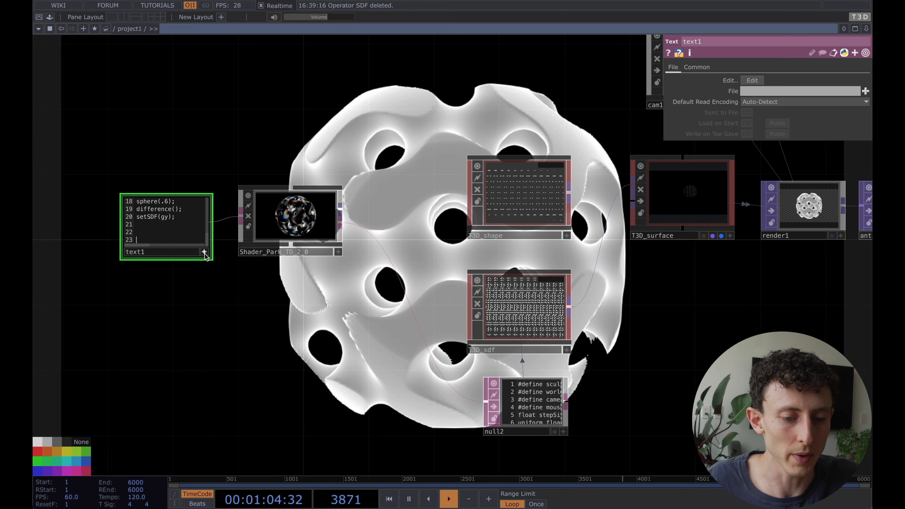
- Check the updated Shader_Park_TD_2_0 preview and enter the internal network of T3D_sdf
{"action": "scroll", "coordinate": [296, 224], "scroll_direction": "up", "scroll_amount": 5}
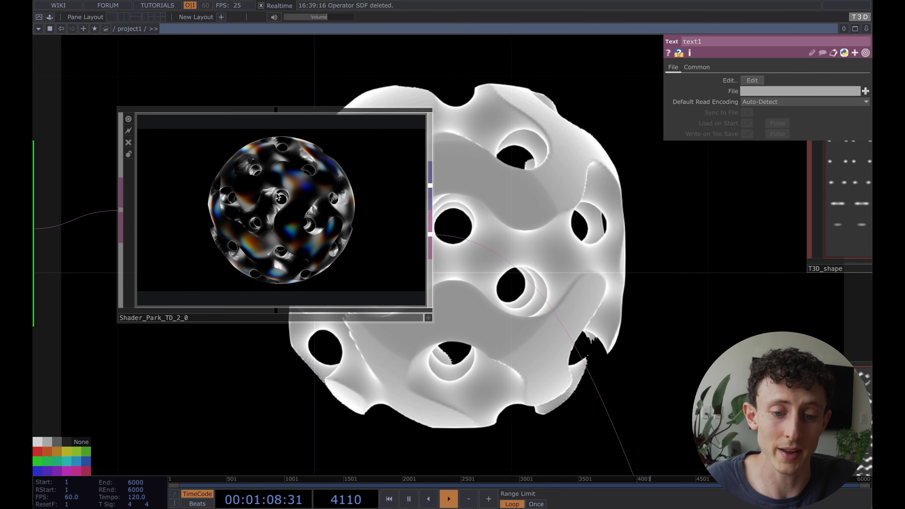
{"action": "scroll", "coordinate": [282, 185], "scroll_direction": "down", "scroll_amount": 5}
{"action": "scroll", "coordinate": [304, 172], "scroll_direction": "right", "scroll_amount": 5}
{"action": "scroll", "coordinate": [238, 174], "scroll_direction": "down", "scroll_amount": 3}
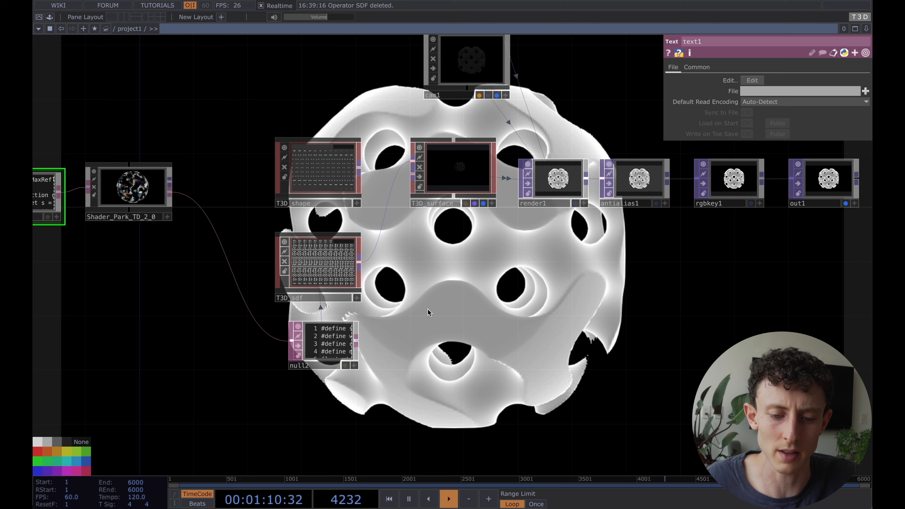
{"action": "left_click", "coordinate": [339, 281]}
{"action": "scroll", "coordinate": [366, 276], "scroll_direction": "up", "scroll_amount": 4}
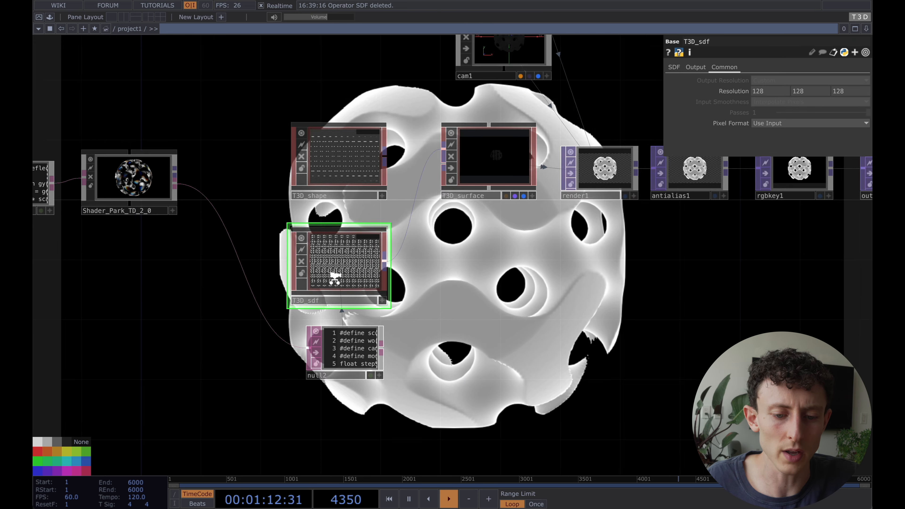
{"action": "left_click", "coordinate": [333, 258]}
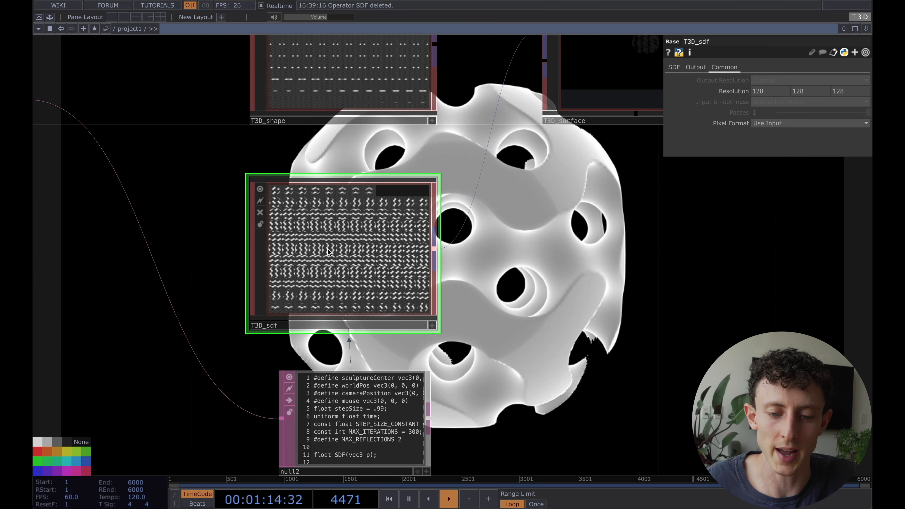
{"action": "key", "text": "i"}
{"action": "scroll", "coordinate": [318, 281], "scroll_direction": "down", "scroll_amount": 3}
{"action": "scroll", "coordinate": [319, 281], "scroll_direction": "down", "scroll_amount": 2}
{"action": "scroll", "coordinate": [318, 281], "scroll_direction": "left", "scroll_amount": 3}
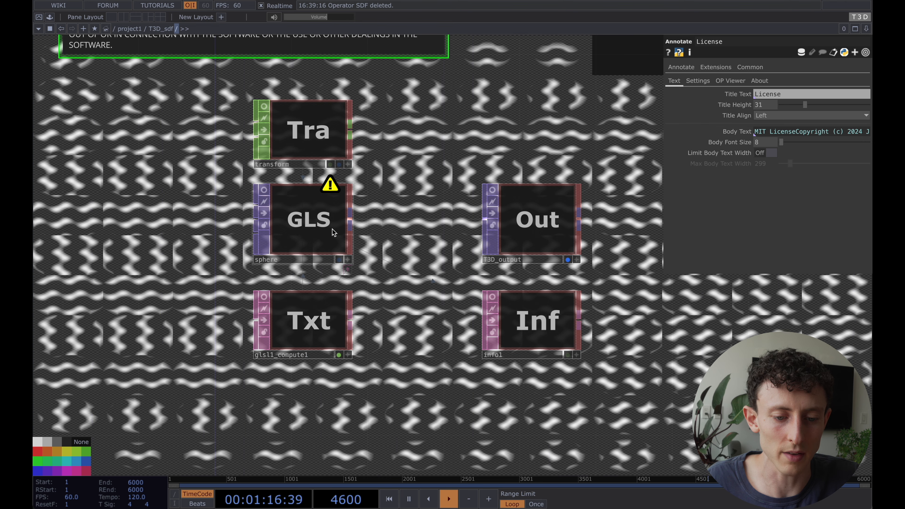
- Read the warning on the sphere GLSL TOP and add a vector uniform named time with the expression me.time.frame*.01
{"action": "left_click", "coordinate": [331, 230]}
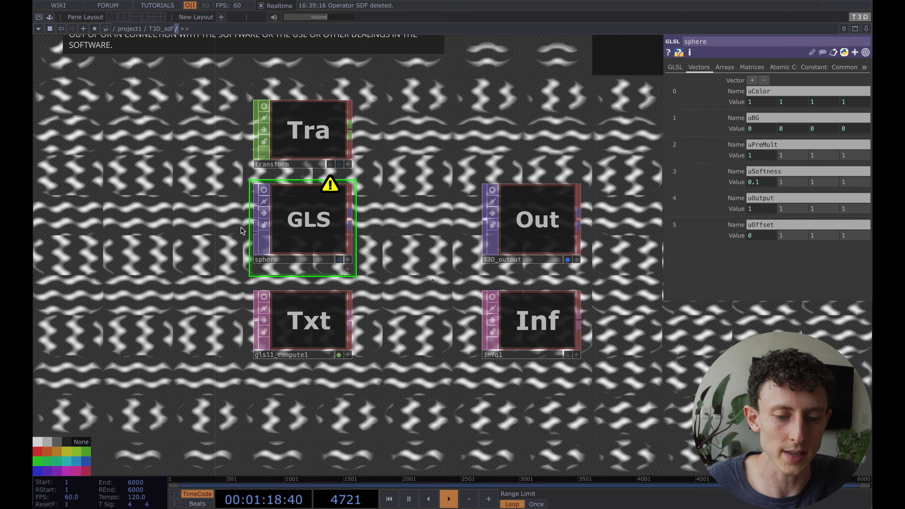
{"action": "scroll", "coordinate": [249, 222], "scroll_direction": "up", "scroll_amount": 1}
{"action": "mouse_move", "coordinate": [337, 202]}
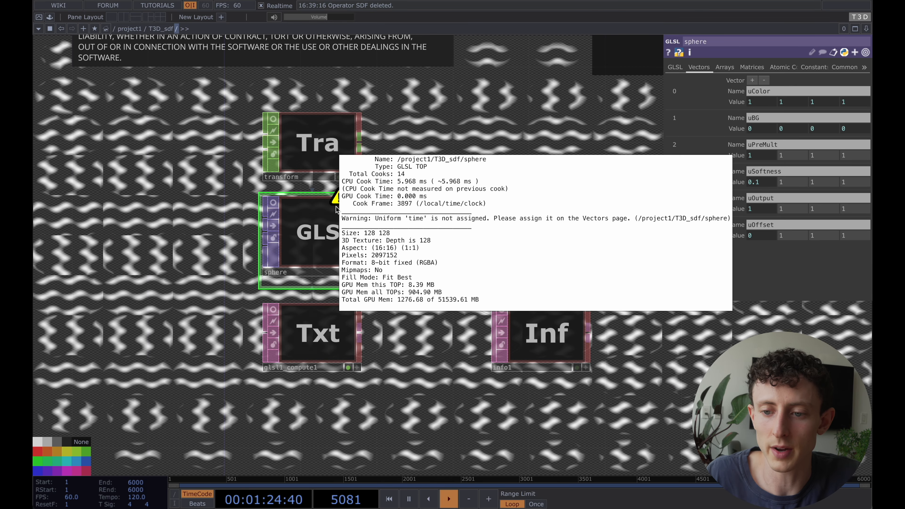
{"action": "left_click", "coordinate": [753, 82]}
{"action": "left_click", "coordinate": [751, 252]}
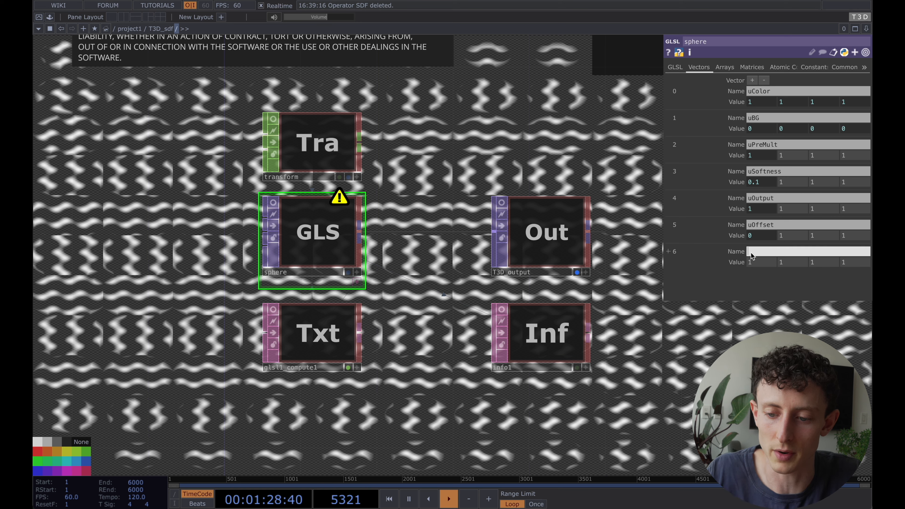
{"action": "left_click", "coordinate": [757, 262]}
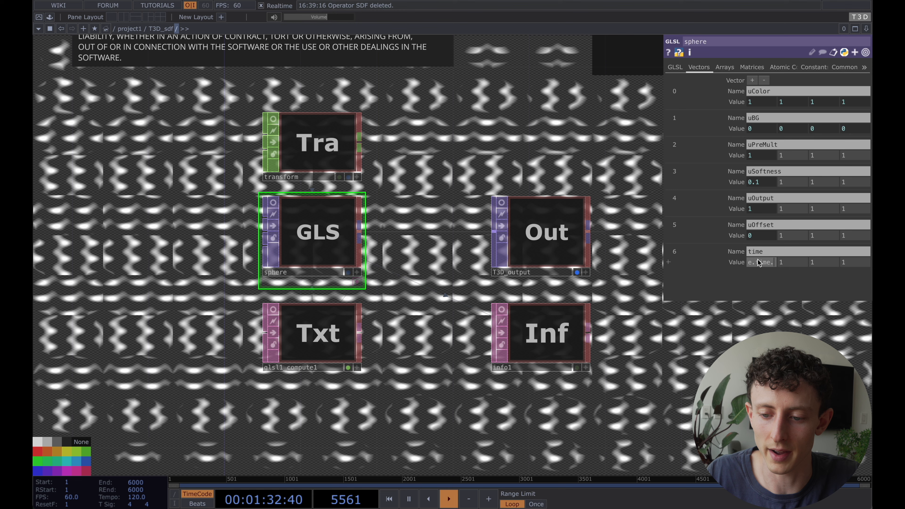
{"action": "key", "text": "Return"}
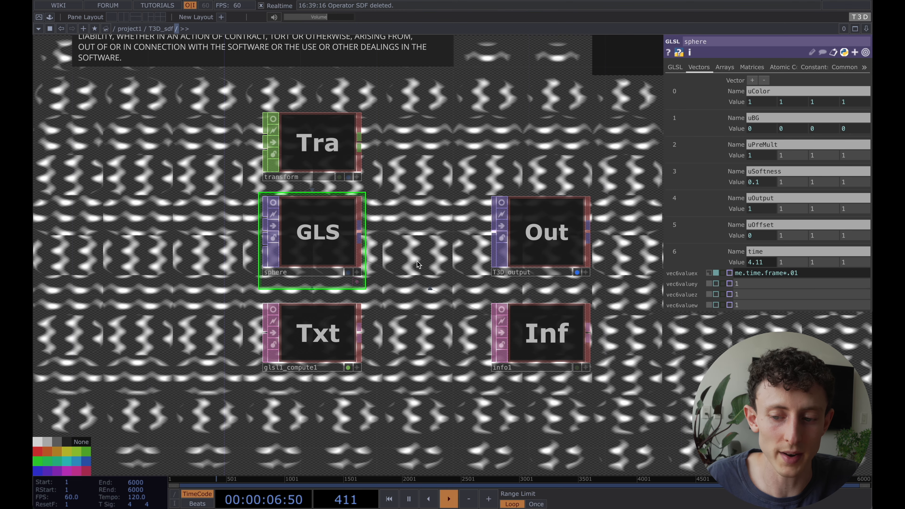
- Return to the project1 network and observe the animated shape behind the operators
{"action": "key", "text": "u"}
{"action": "left_click_drag", "start_coordinate": [480, 261], "coordinate": [443, 288]}
{"action": "scroll", "coordinate": [506, 289], "scroll_direction": "down", "scroll_amount": 3}
{"action": "left_click_drag", "start_coordinate": [533, 271], "coordinate": [520, 285]}
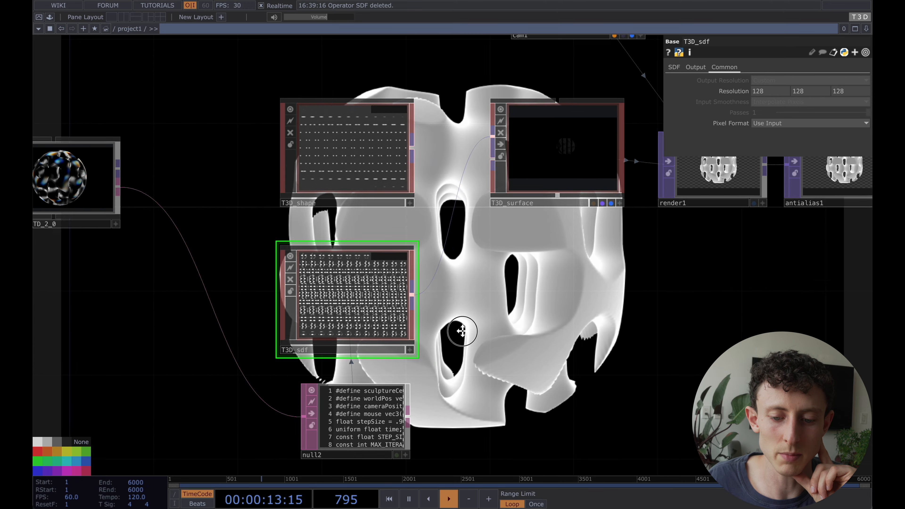
{"action": "left_click_drag", "start_coordinate": [461, 329], "coordinate": [576, 349]}
{"action": "scroll", "coordinate": [576, 349], "scroll_direction": "down", "scroll_amount": 2}
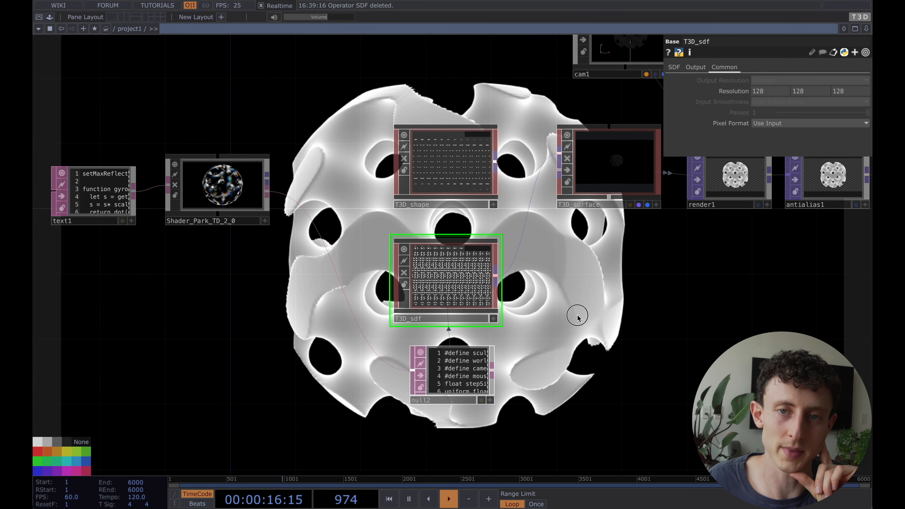
{"action": "left_click_drag", "start_coordinate": [570, 289], "coordinate": [566, 248]}
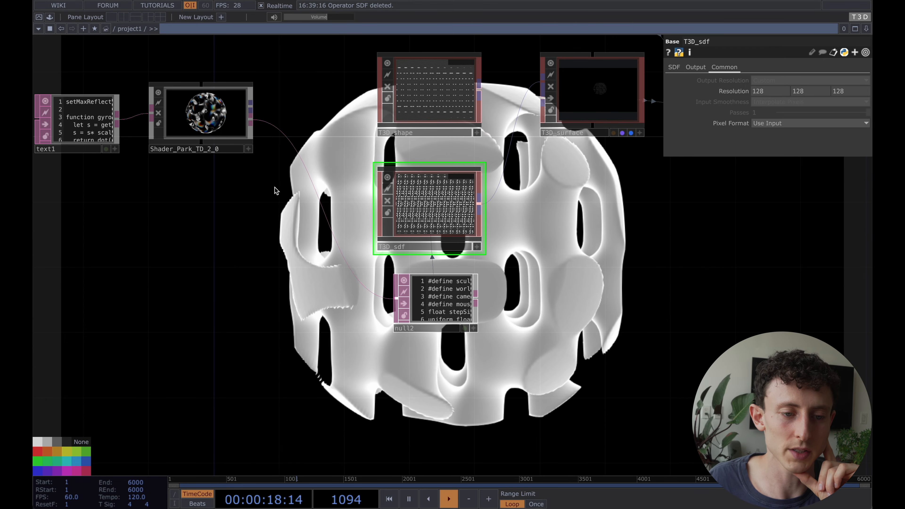
- Show the Palette, re-enter T3D_sdf and review the expression driving the time uniform of the sphere GLSL TOP
{"action": "left_click", "coordinate": [50, 17]}
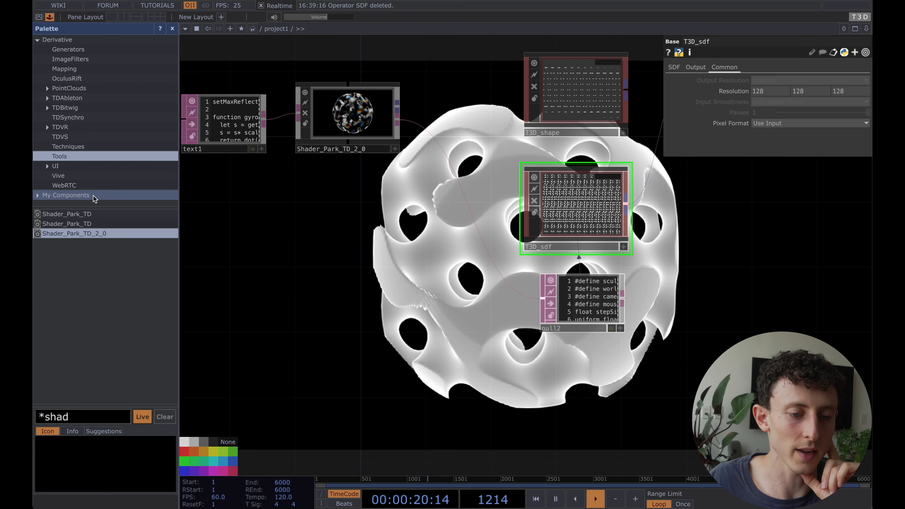
{"action": "double_click", "coordinate": [585, 201]}
{"action": "left_click", "coordinate": [759, 261]}
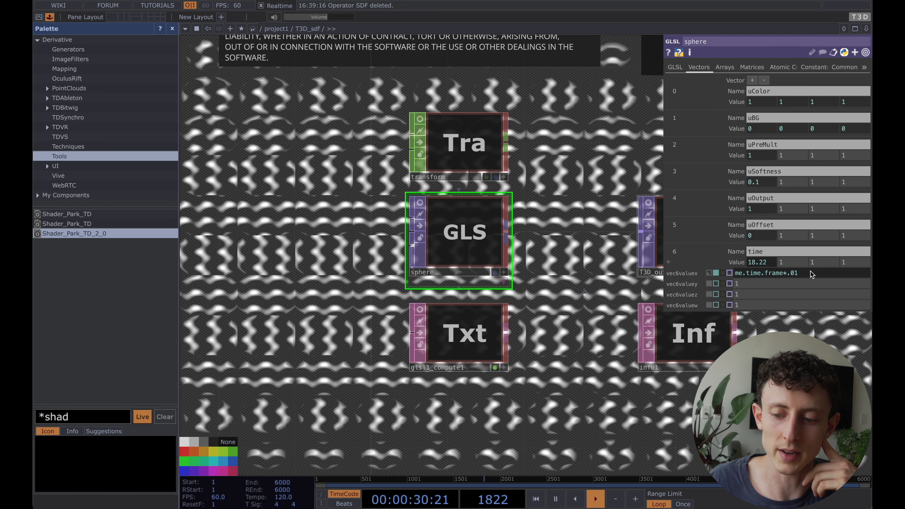
{"action": "left_click_drag", "start_coordinate": [809, 272], "coordinate": [731, 272]}
{"action": "left_click", "coordinate": [823, 274]}
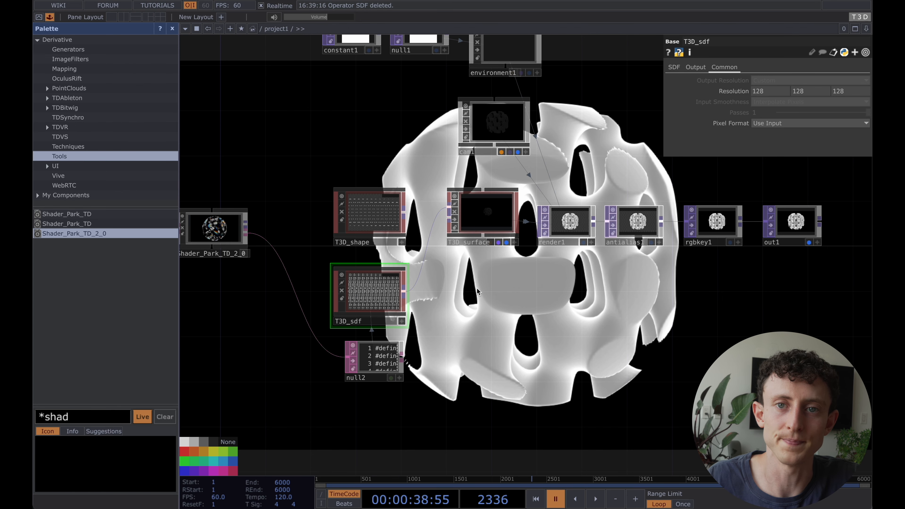
{"action": "scroll", "coordinate": [367, 200], "scroll_direction": "down", "scroll_amount": 5}
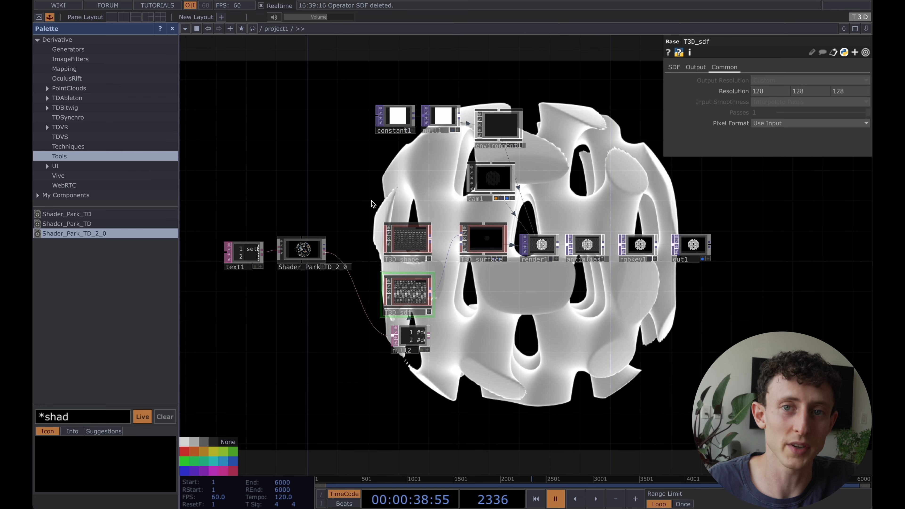
{"action": "left_click_drag", "start_coordinate": [424, 165], "coordinate": [409, 178]}
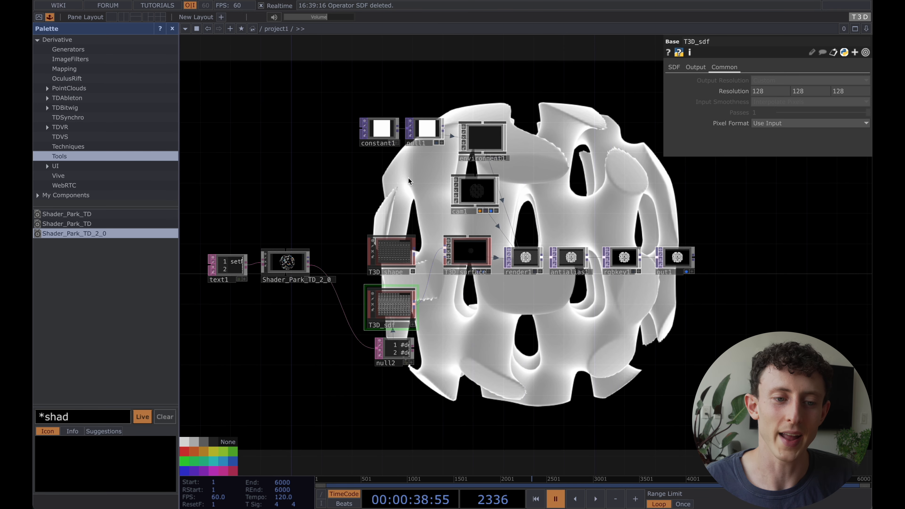